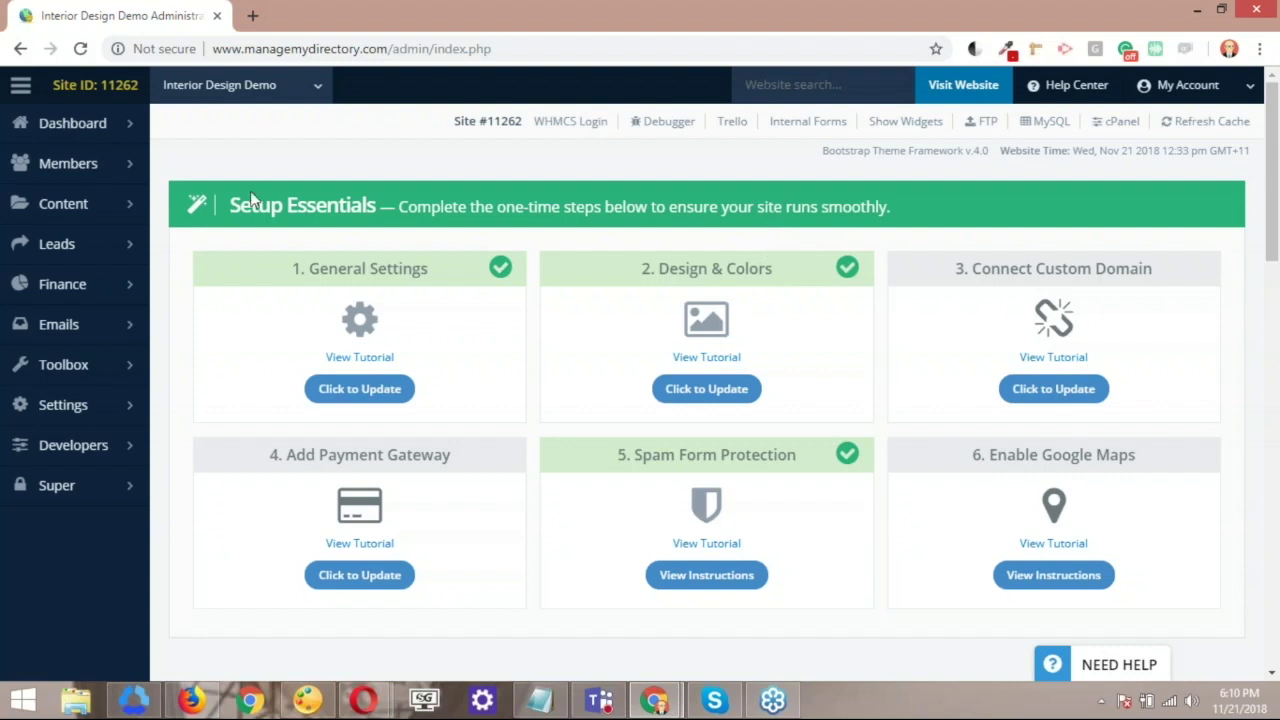
Open the Manage Products page under Finance and find the Admin - Blog Contributor product in the list
{"action": "mouse_move", "coordinate": [100, 294]}
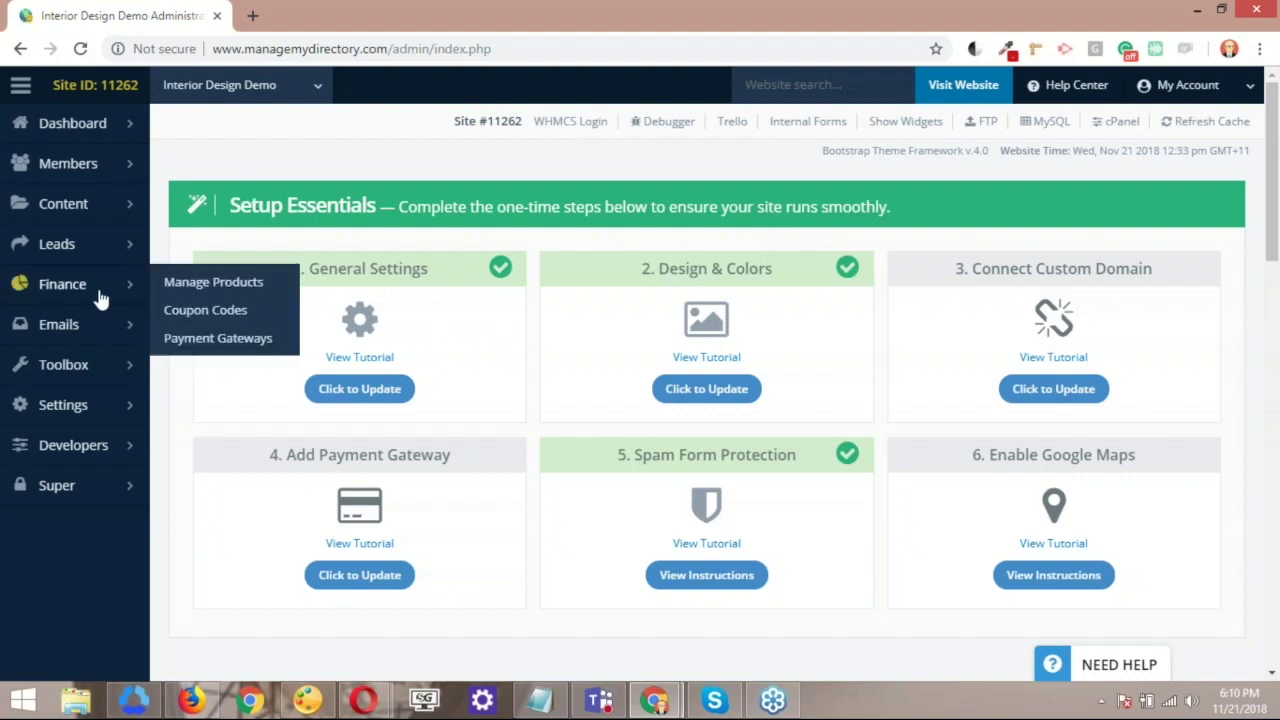
{"action": "left_click", "coordinate": [206, 289]}
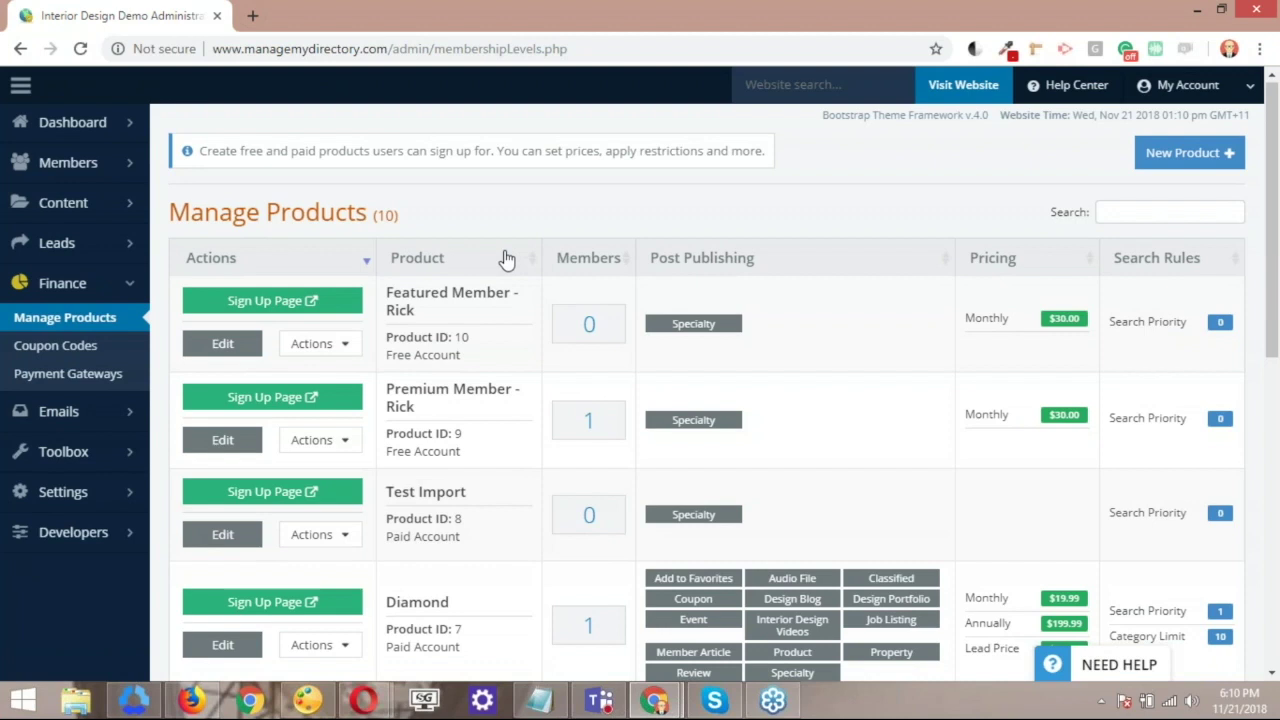
{"action": "scroll", "coordinate": [507, 259], "scroll_direction": "down", "scroll_amount": 1}
{"action": "scroll", "coordinate": [509, 300], "scroll_direction": "down", "scroll_amount": 1}
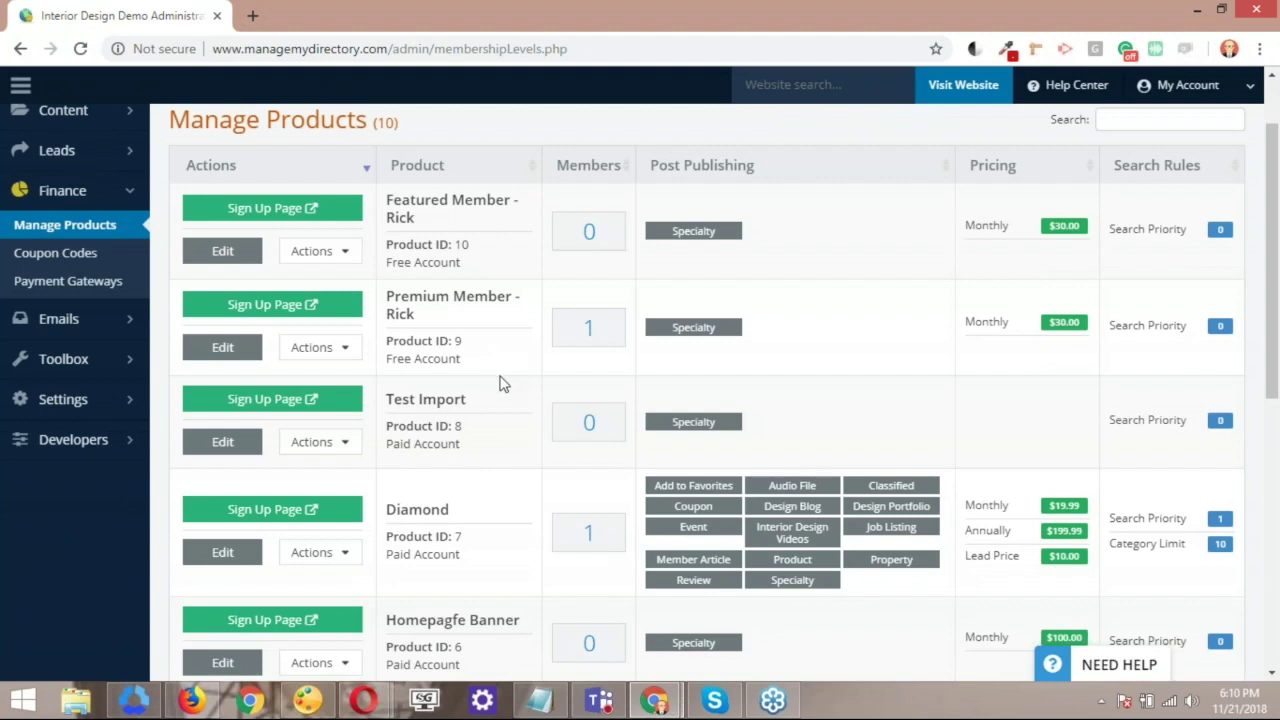
{"action": "scroll", "coordinate": [503, 385], "scroll_direction": "down", "scroll_amount": 1}
{"action": "scroll", "coordinate": [503, 386], "scroll_direction": "down", "scroll_amount": 1}
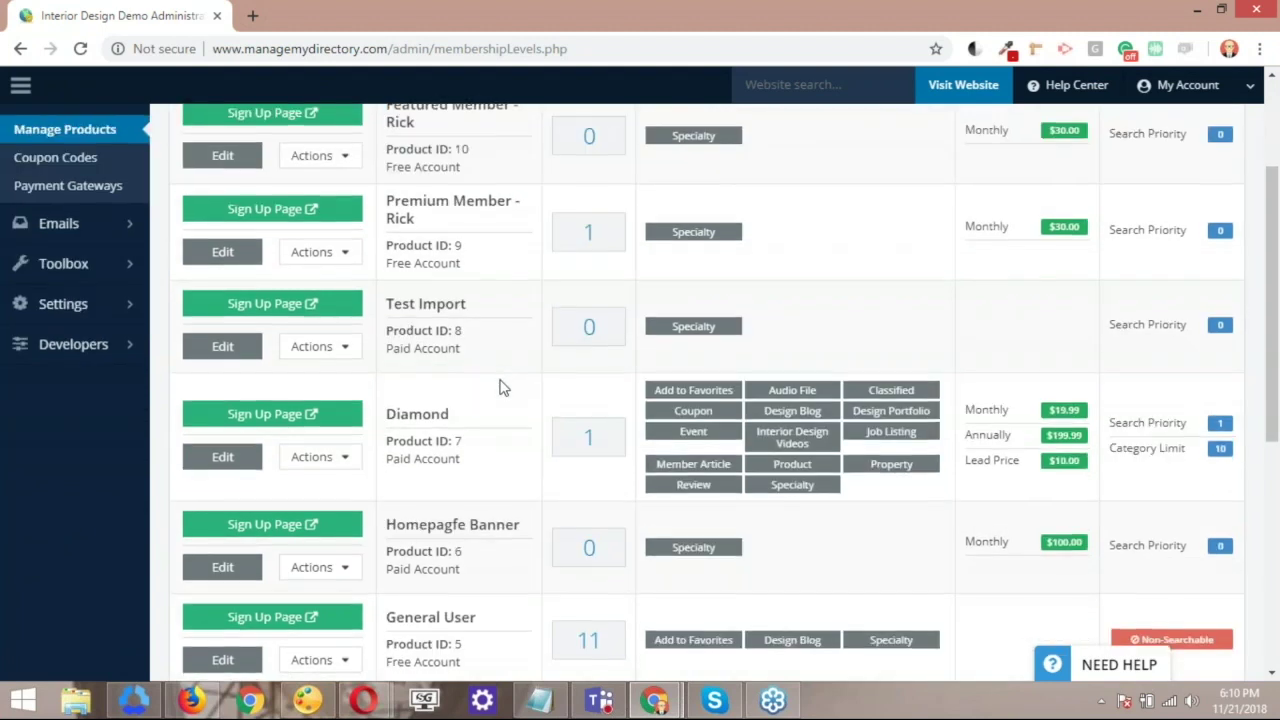
{"action": "scroll", "coordinate": [510, 440], "scroll_direction": "down", "scroll_amount": 1}
{"action": "scroll", "coordinate": [515, 497], "scroll_direction": "down", "scroll_amount": 2}
{"action": "triple_click", "coordinate": [415, 425]}
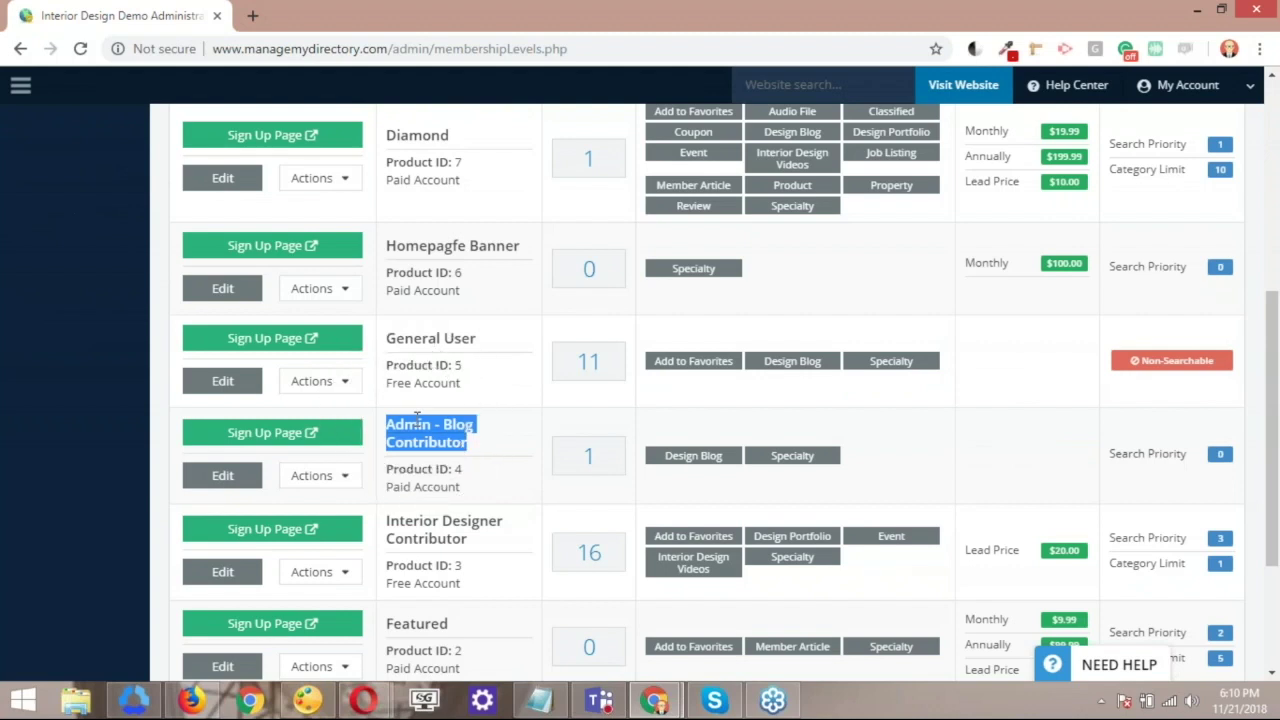
{"action": "key", "text": "ctrl"}
{"action": "scroll", "coordinate": [420, 355], "scroll_direction": "down", "scroll_amount": 2}
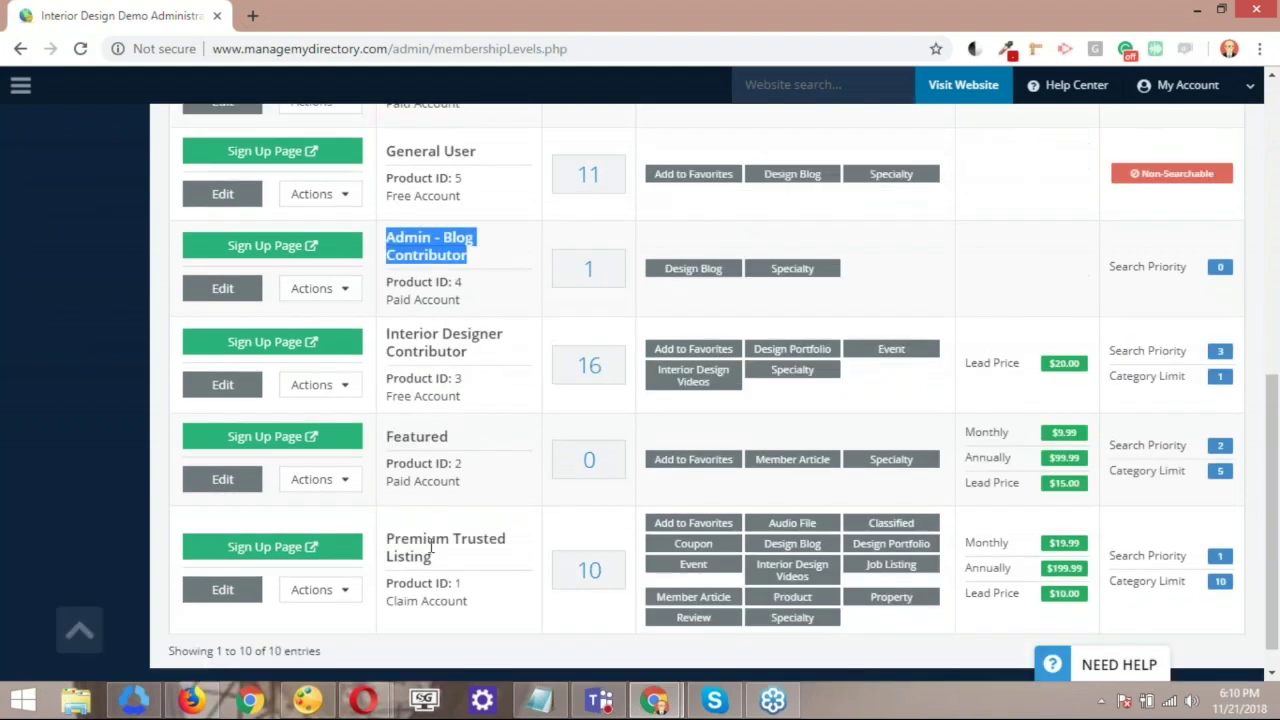
{"action": "scroll", "coordinate": [432, 548], "scroll_direction": "up", "scroll_amount": 1}
{"action": "scroll", "coordinate": [431, 545], "scroll_direction": "up", "scroll_amount": 1}
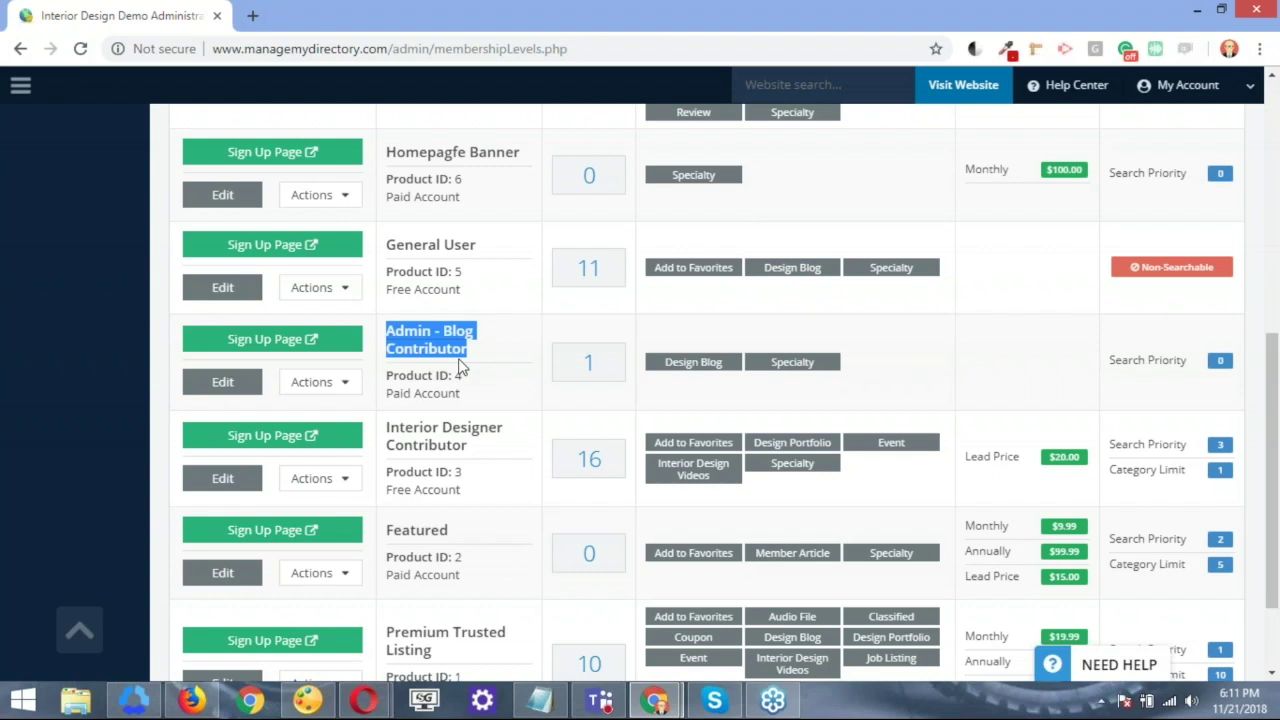
Open the member list of the Admin - Blog Contributor product in a new browser tab and switch to it
{"action": "left_click", "coordinate": [696, 369]}
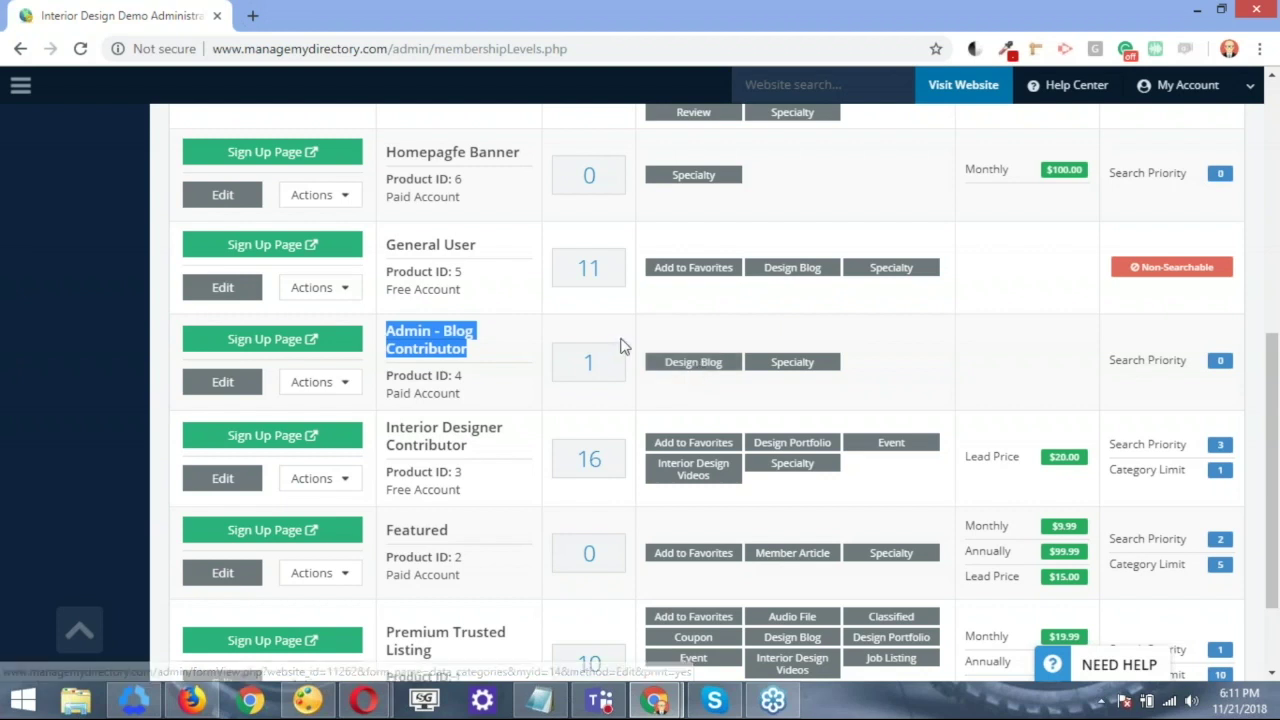
{"action": "key", "text": "ctrl"}
{"action": "key", "text": "ctrl"}
{"action": "key", "text": "ctrl"}
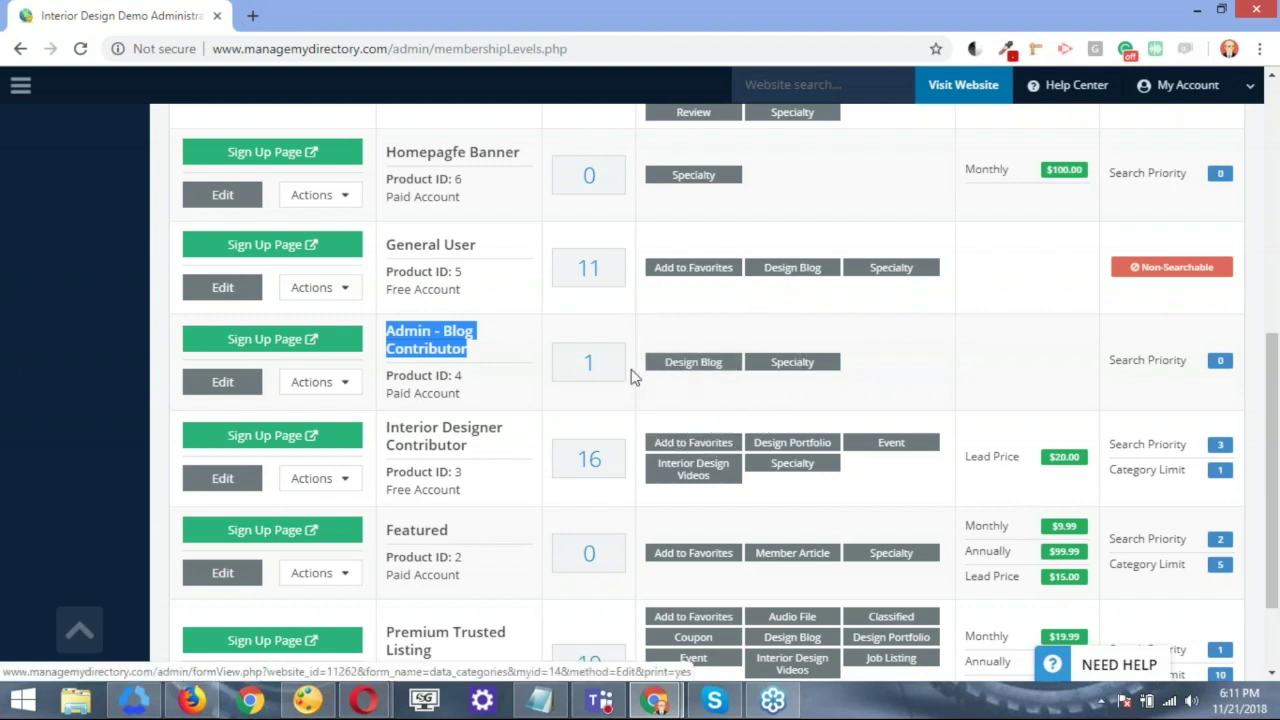
{"action": "left_click", "coordinate": [589, 364], "text": "ctrl"}
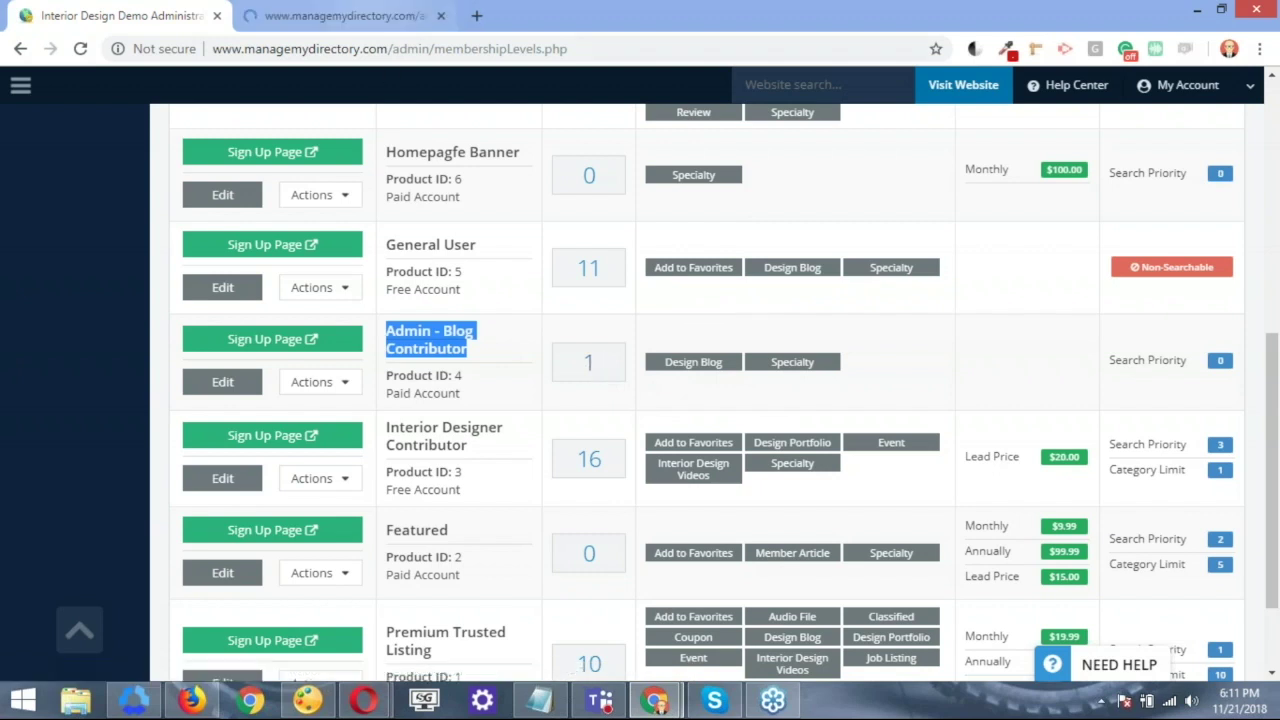
{"action": "key", "text": "ctrl+Tab"}
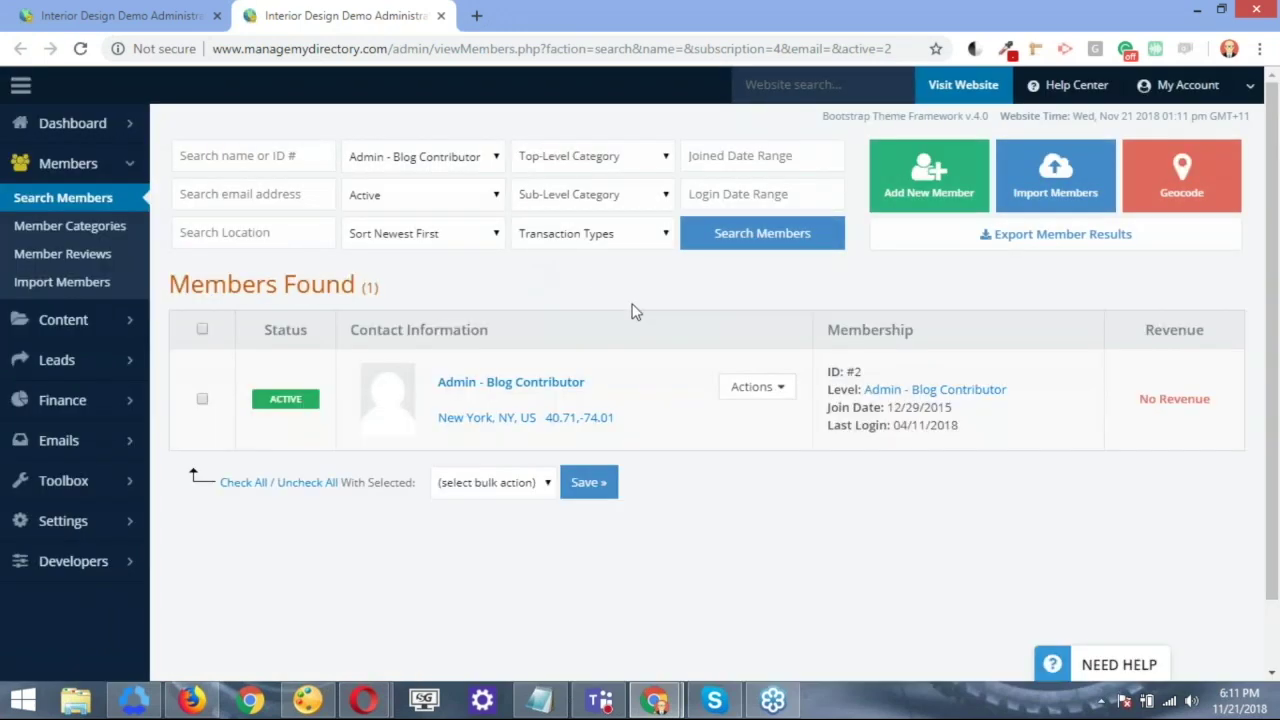
Log in as the Admin - Blog Contributor member and open the form for adding a design blog
{"action": "left_click", "coordinate": [781, 398]}
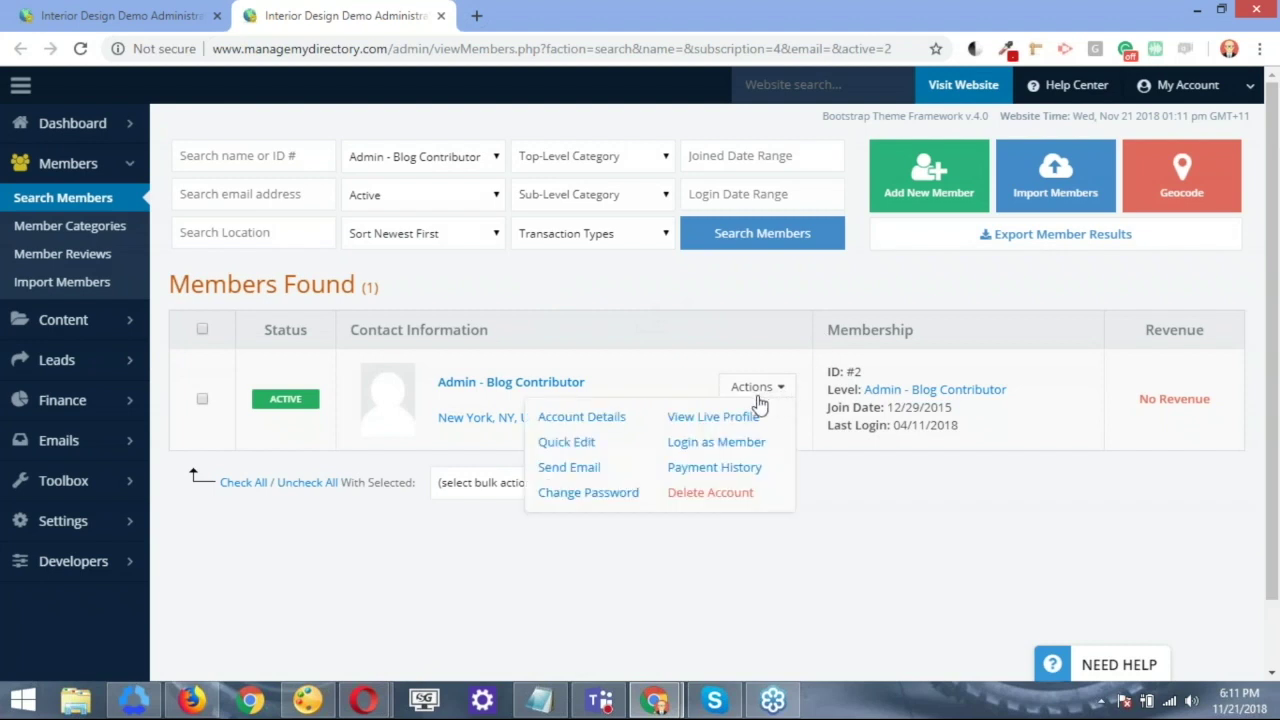
{"action": "left_click", "coordinate": [704, 443]}
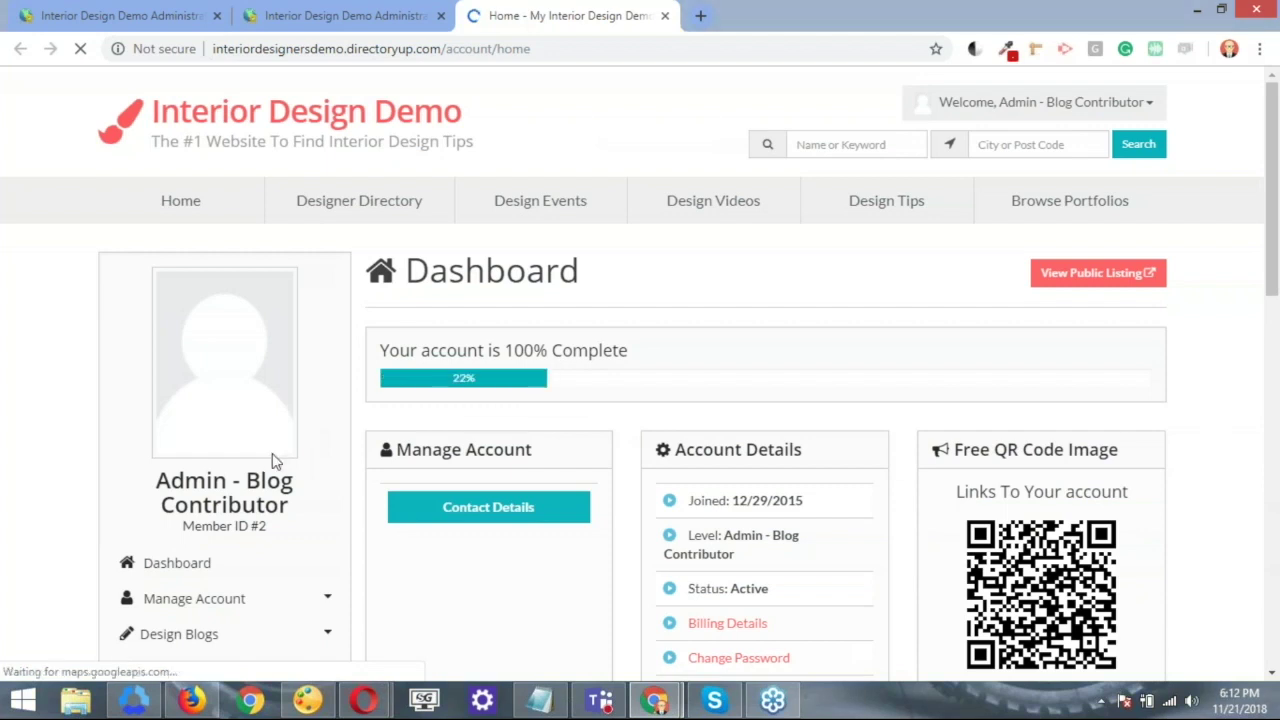
{"action": "scroll", "coordinate": [230, 382], "scroll_direction": "down", "scroll_amount": 5}
{"action": "scroll", "coordinate": [230, 382], "scroll_direction": "up", "scroll_amount": 1}
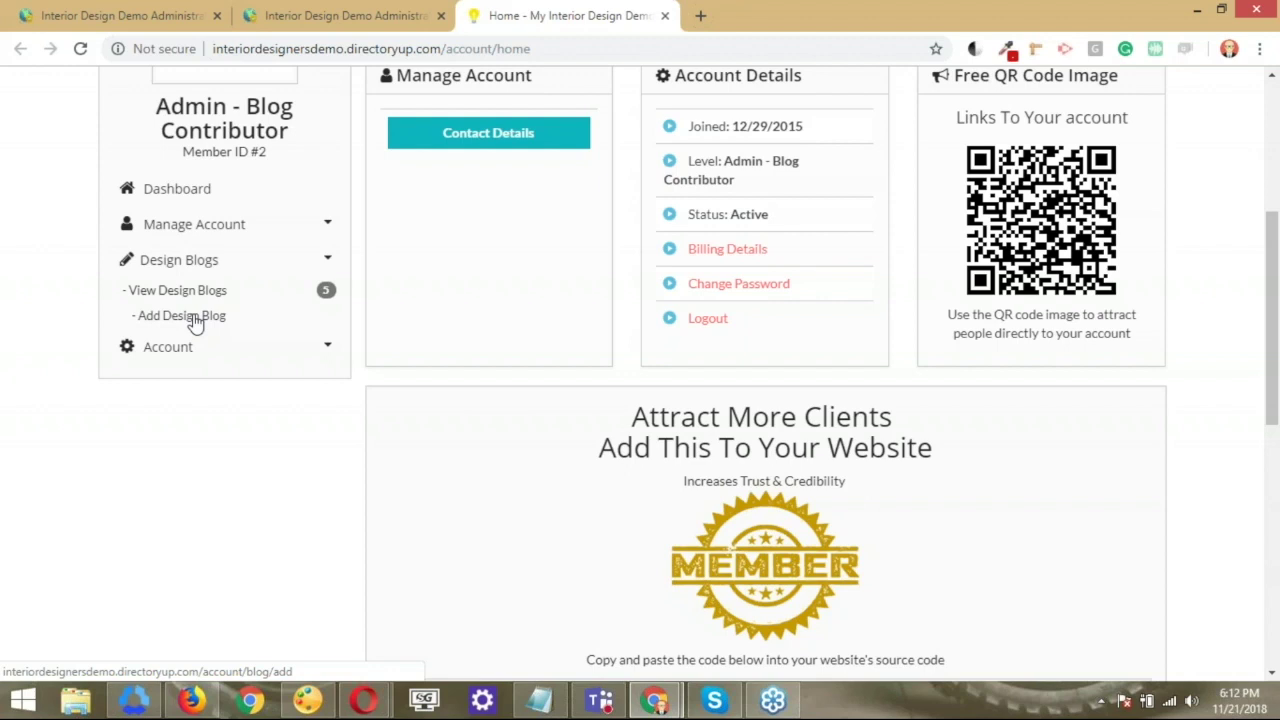
{"action": "left_click", "coordinate": [195, 318]}
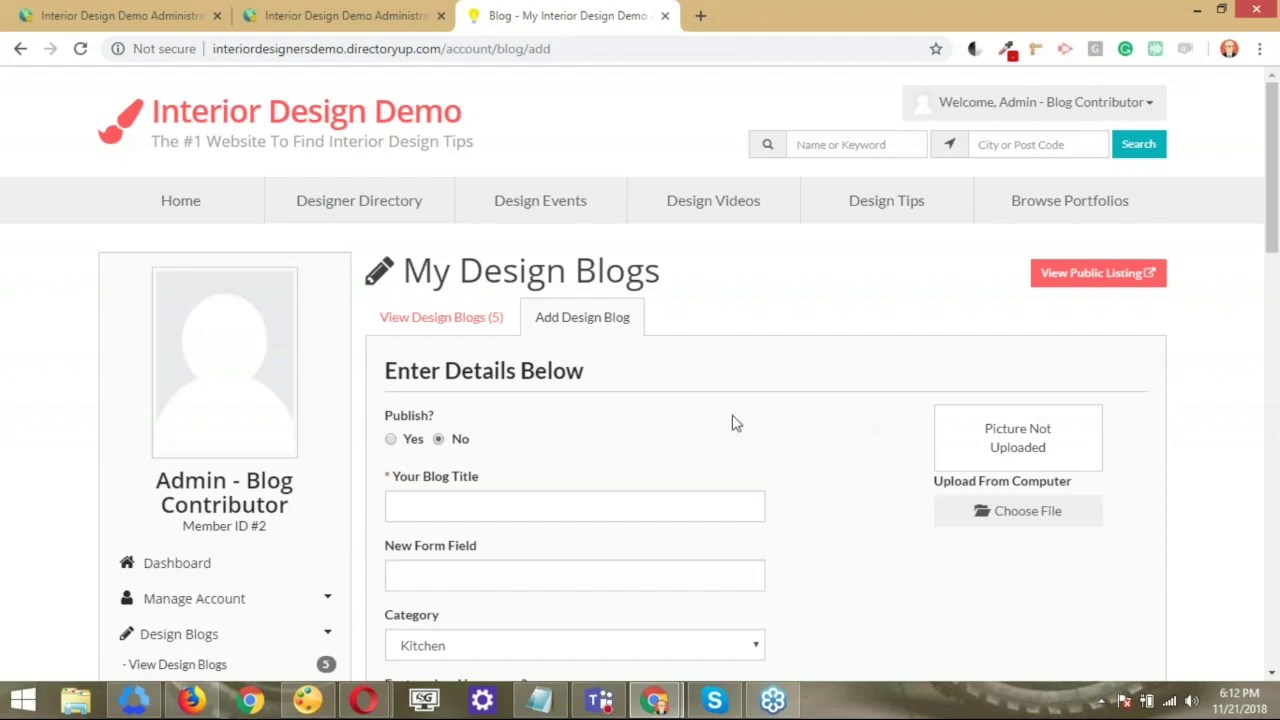
Review the fields of the new design blog form, from the publish options down to the custom SEO data
{"action": "scroll", "coordinate": [732, 423], "scroll_direction": "down", "scroll_amount": 1}
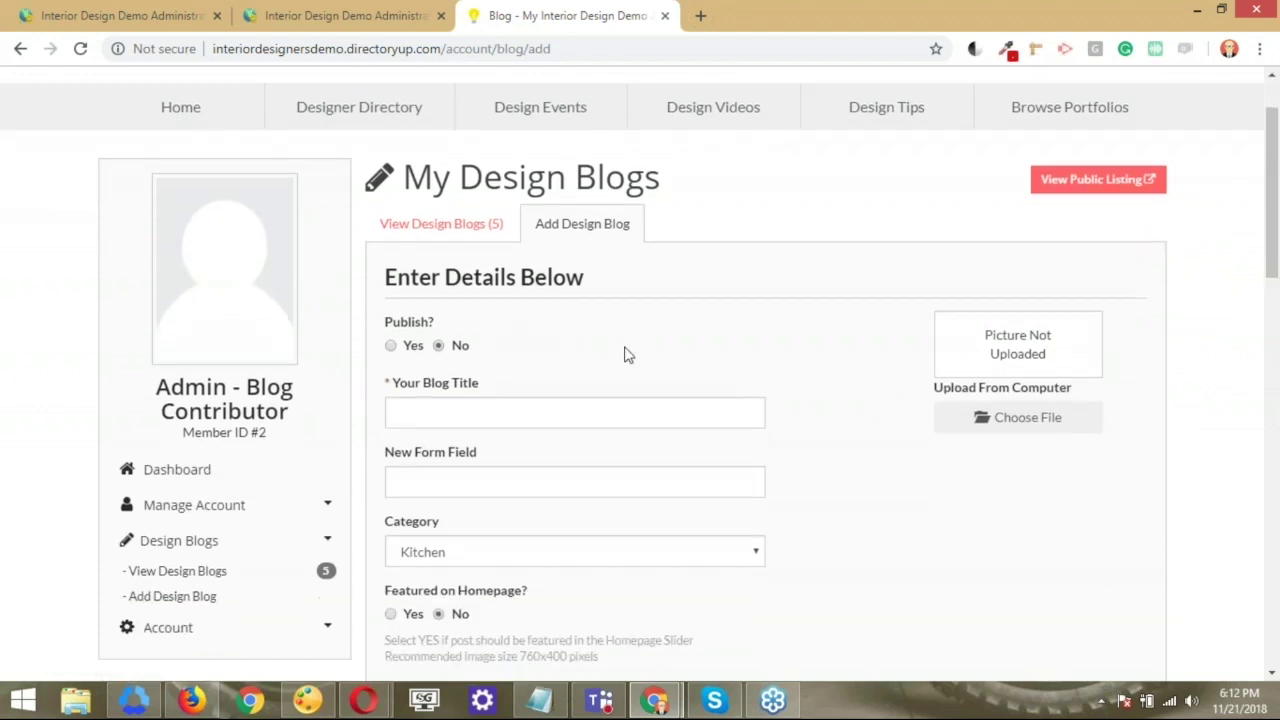
{"action": "scroll", "coordinate": [625, 357], "scroll_direction": "down", "scroll_amount": 1}
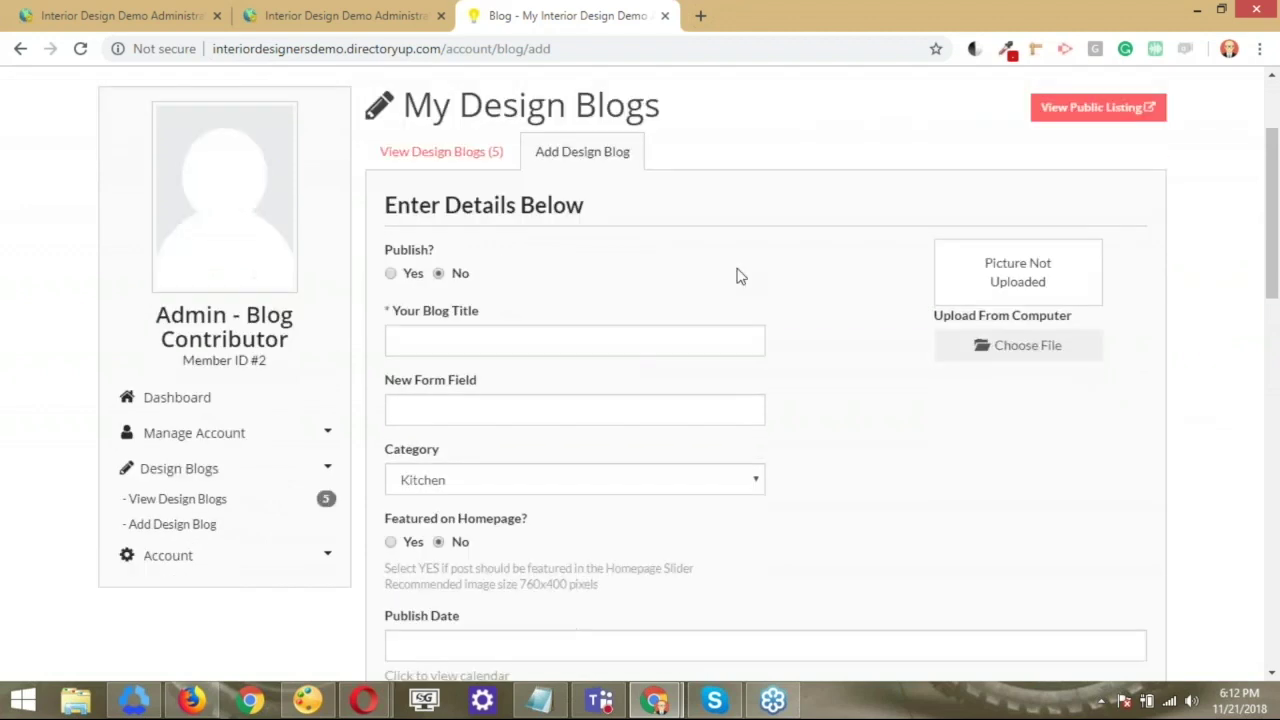
{"action": "scroll", "coordinate": [742, 277], "scroll_direction": "down", "scroll_amount": 1}
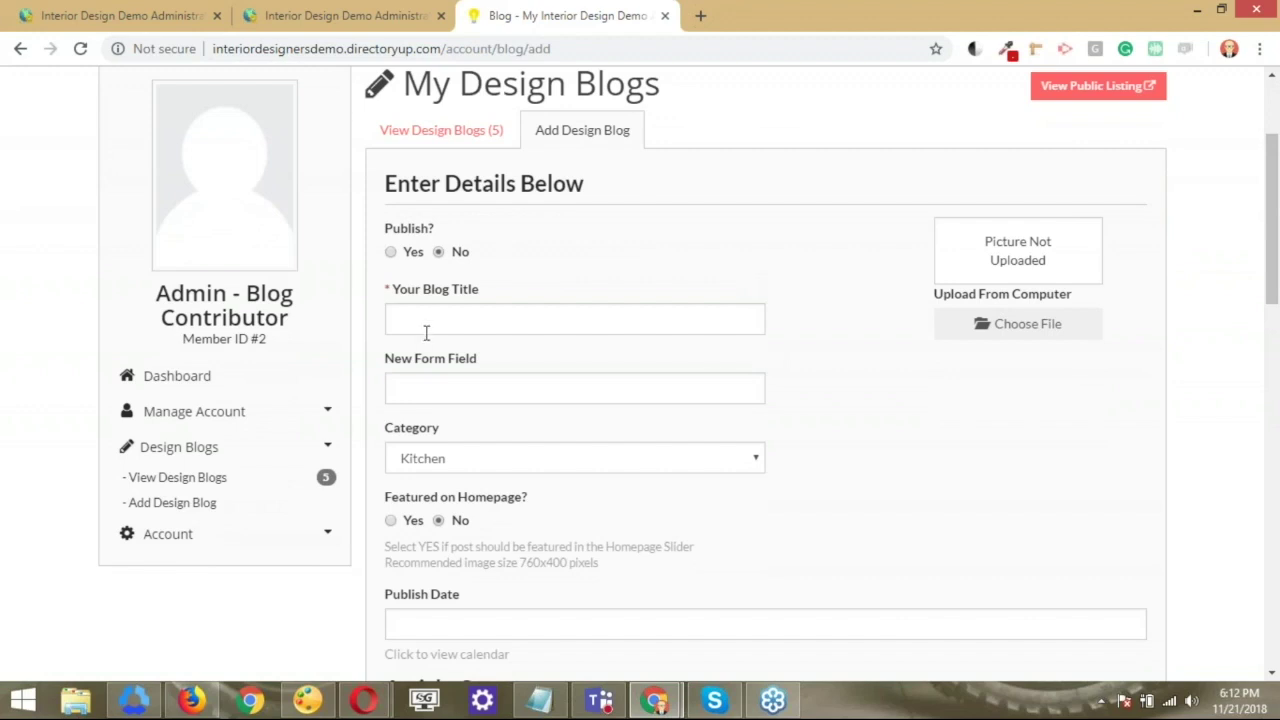
{"action": "scroll", "coordinate": [427, 333], "scroll_direction": "down", "scroll_amount": 1}
{"action": "scroll", "coordinate": [277, 358], "scroll_direction": "down", "scroll_amount": 2}
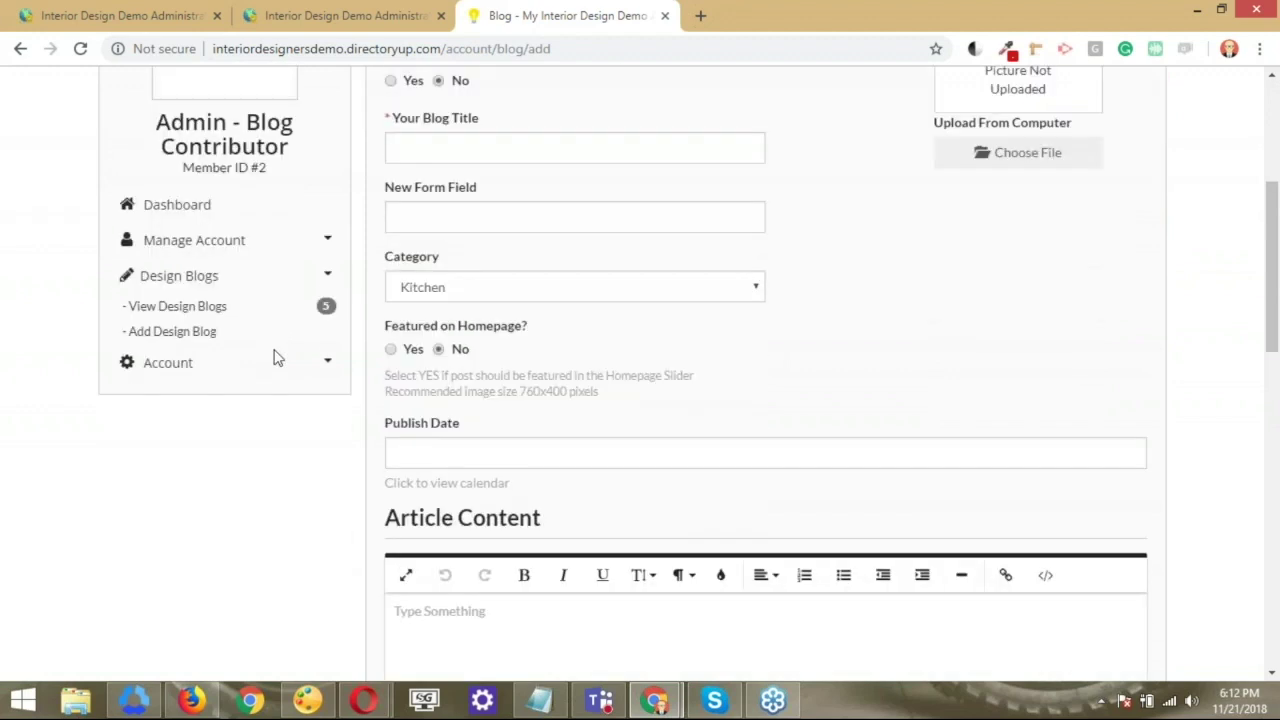
{"action": "scroll", "coordinate": [371, 400], "scroll_direction": "down", "scroll_amount": 3}
{"action": "scroll", "coordinate": [446, 286], "scroll_direction": "down", "scroll_amount": 5}
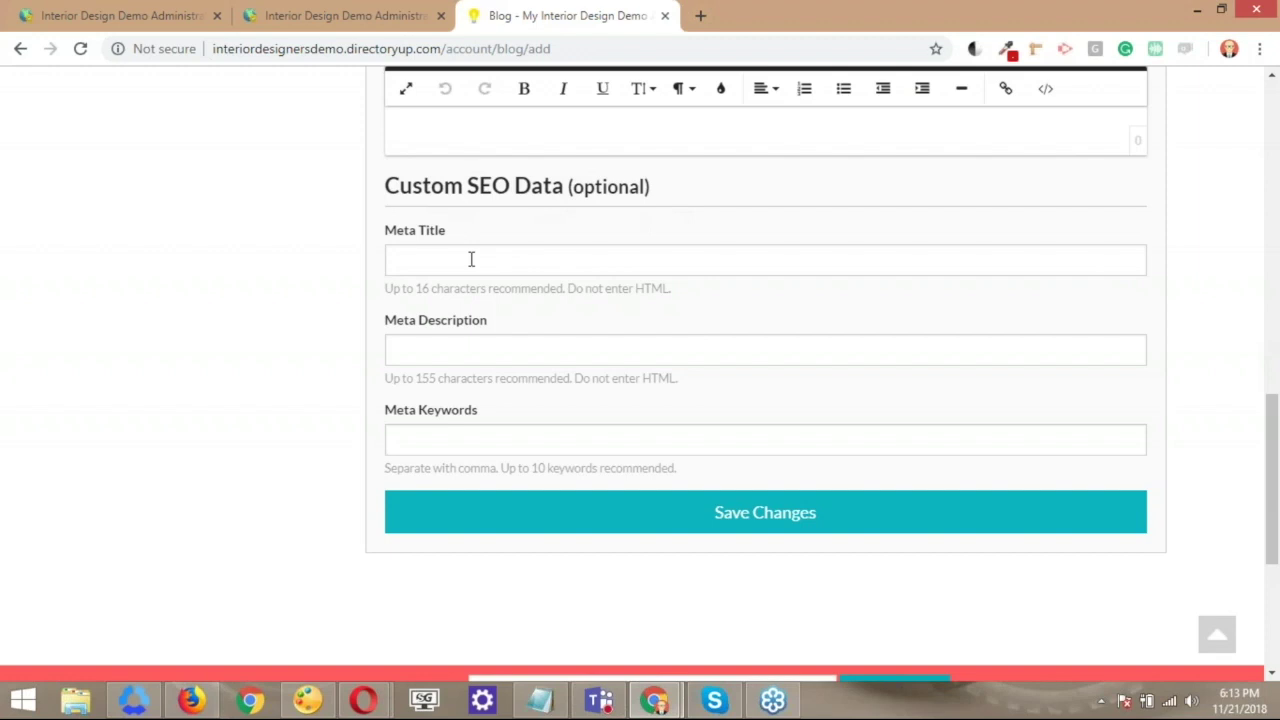
Examine the optional meta title, description and keywords fields together with the article content editor above them
{"action": "scroll", "coordinate": [483, 443], "scroll_direction": "up", "scroll_amount": 1}
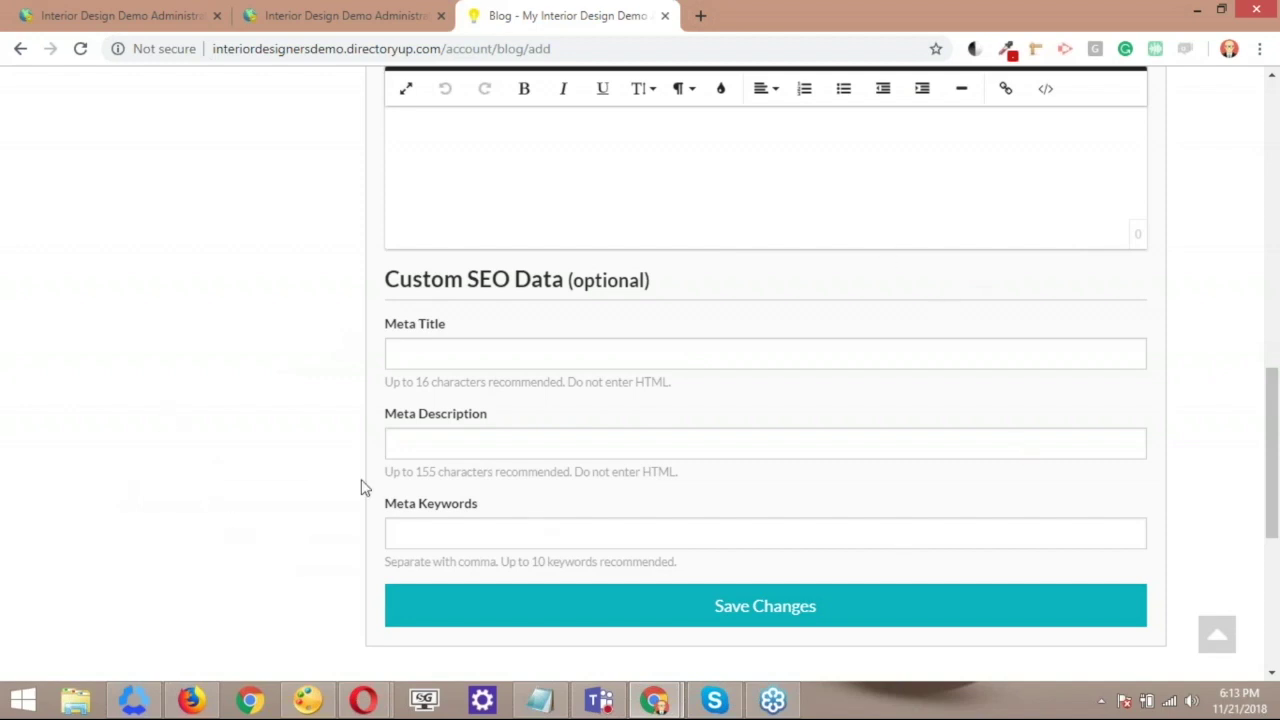
{"action": "left_click", "coordinate": [486, 350]}
{"action": "key", "text": "Tab"}
{"action": "key", "text": "Tab"}
{"action": "scroll", "coordinate": [1014, 470], "scroll_direction": "up", "scroll_amount": 1}
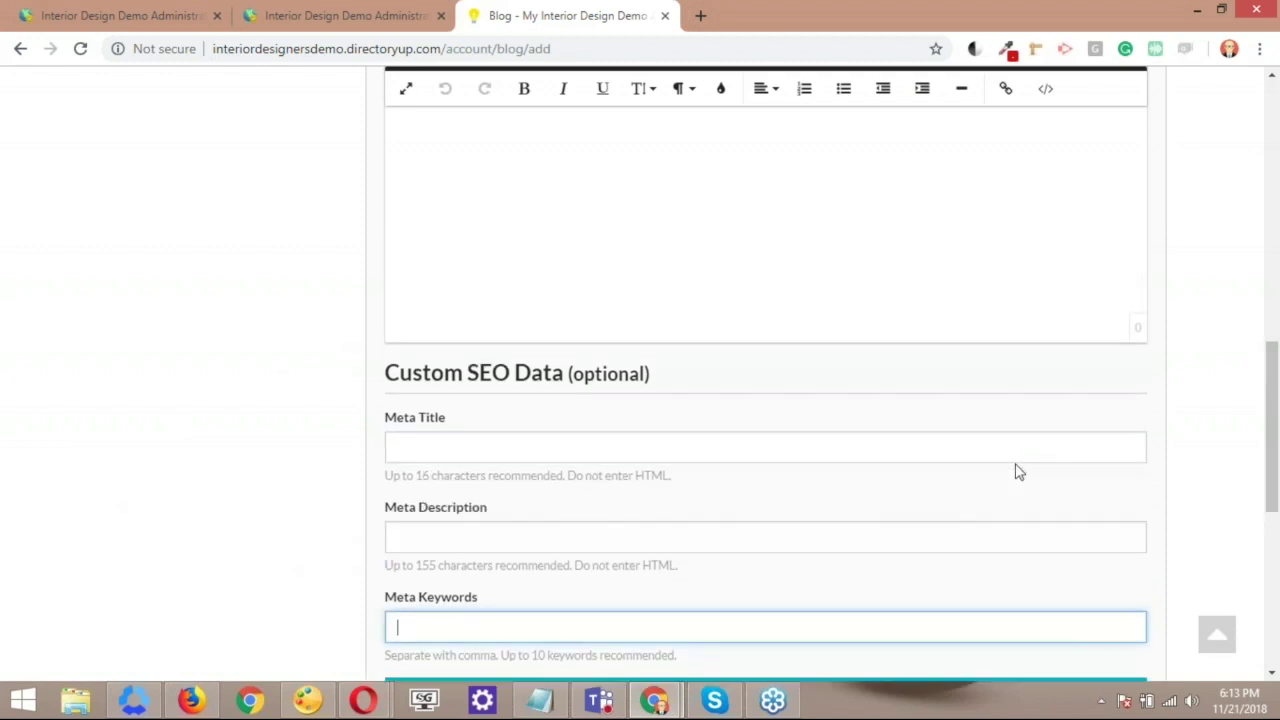
{"action": "scroll", "coordinate": [1014, 460], "scroll_direction": "up", "scroll_amount": 1}
{"action": "scroll", "coordinate": [520, 551], "scroll_direction": "up", "scroll_amount": 1}
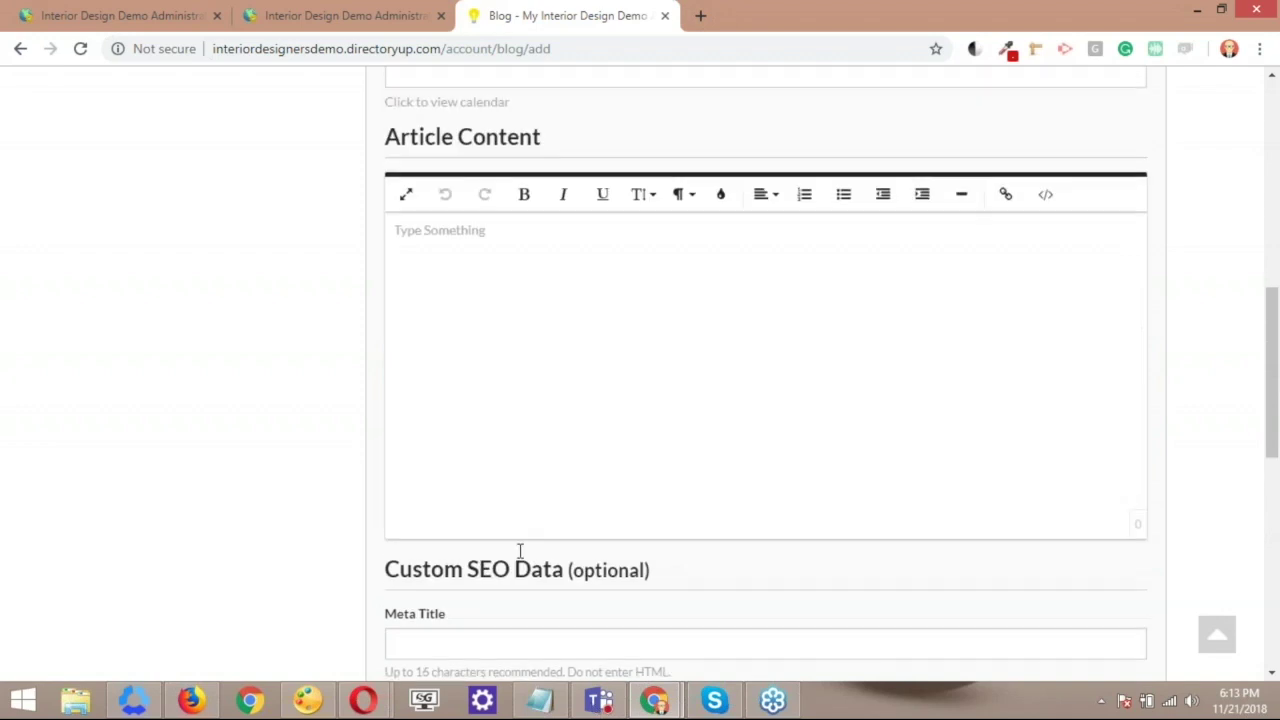
{"action": "scroll", "coordinate": [817, 247], "scroll_direction": "up", "scroll_amount": 2}
{"action": "scroll", "coordinate": [800, 276], "scroll_direction": "up", "scroll_amount": 1}
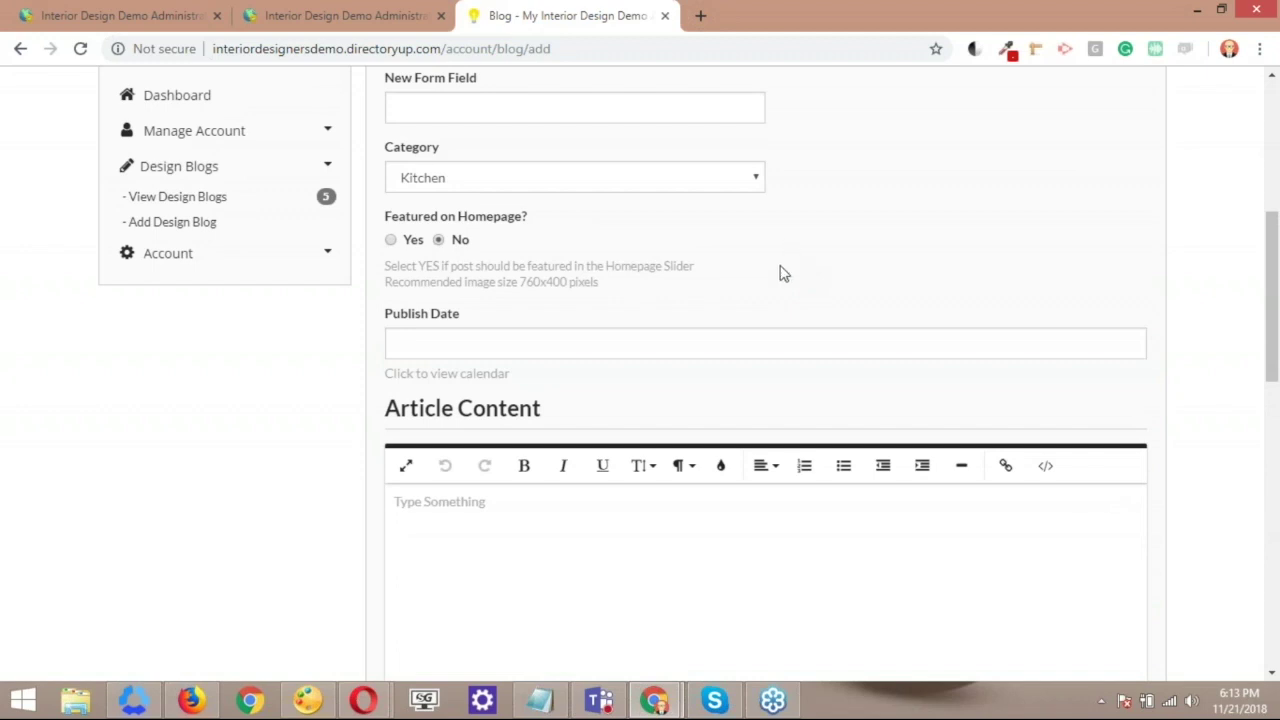
{"action": "scroll", "coordinate": [780, 274], "scroll_direction": "down", "scroll_amount": 2}
{"action": "scroll", "coordinate": [600, 378], "scroll_direction": "down", "scroll_amount": 1}
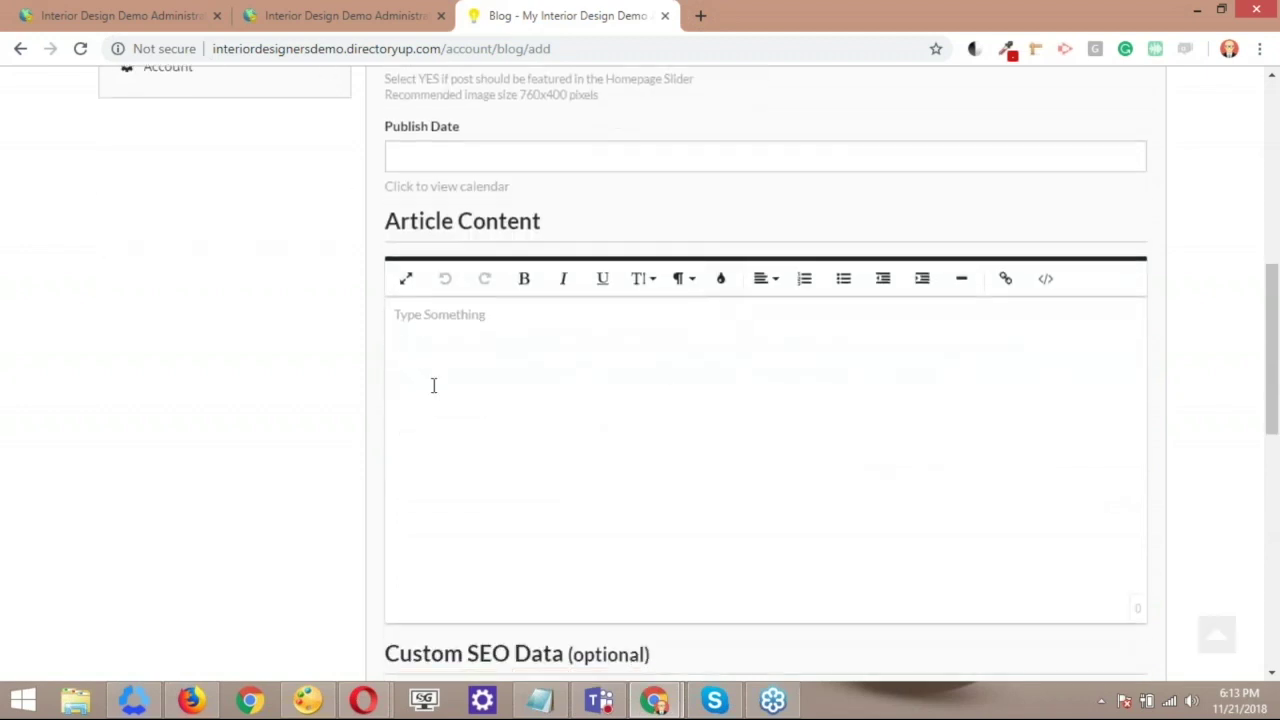
{"action": "scroll", "coordinate": [433, 385], "scroll_direction": "down", "scroll_amount": 2}
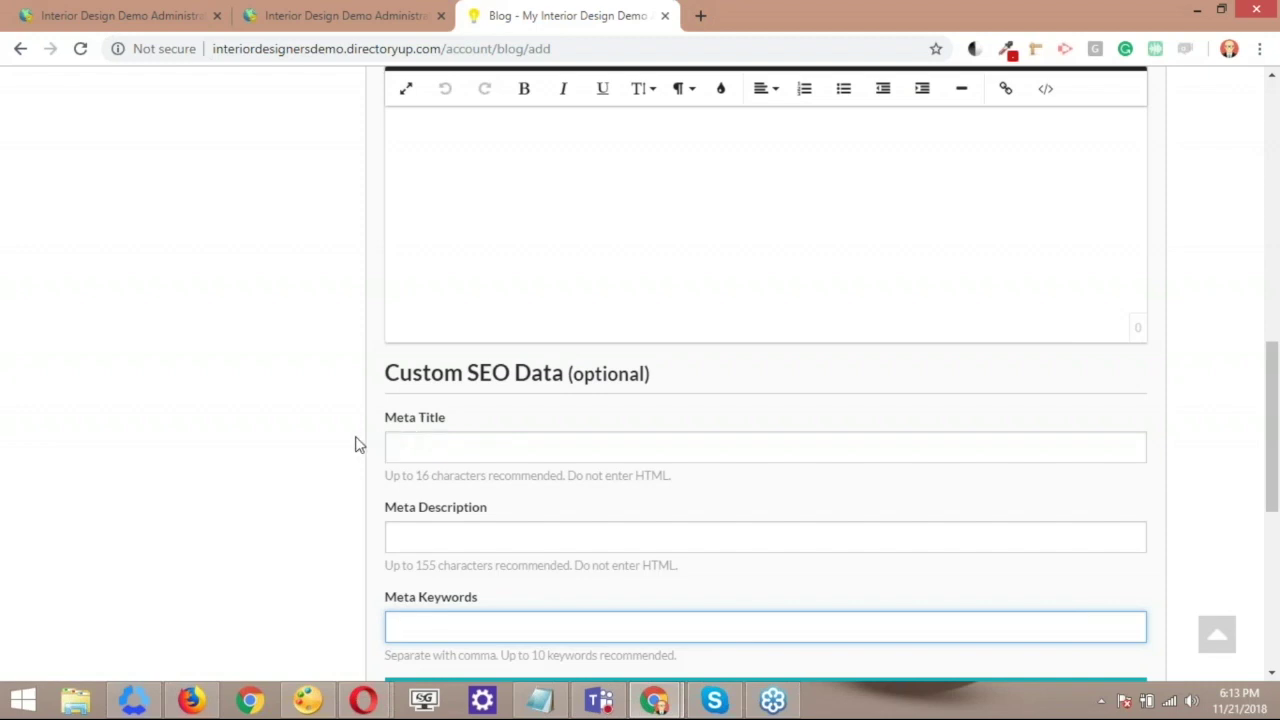
{"action": "scroll", "coordinate": [358, 444], "scroll_direction": "down", "scroll_amount": 1}
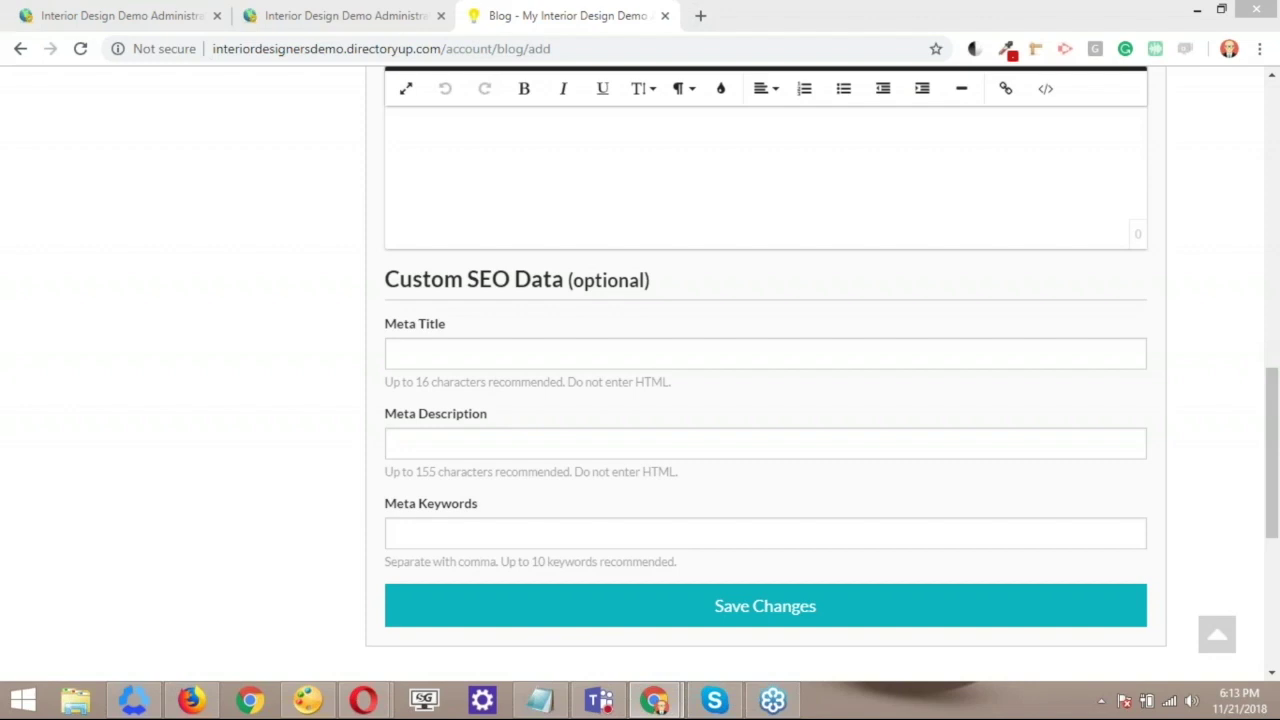
{"action": "left_click", "coordinate": [292, 261]}
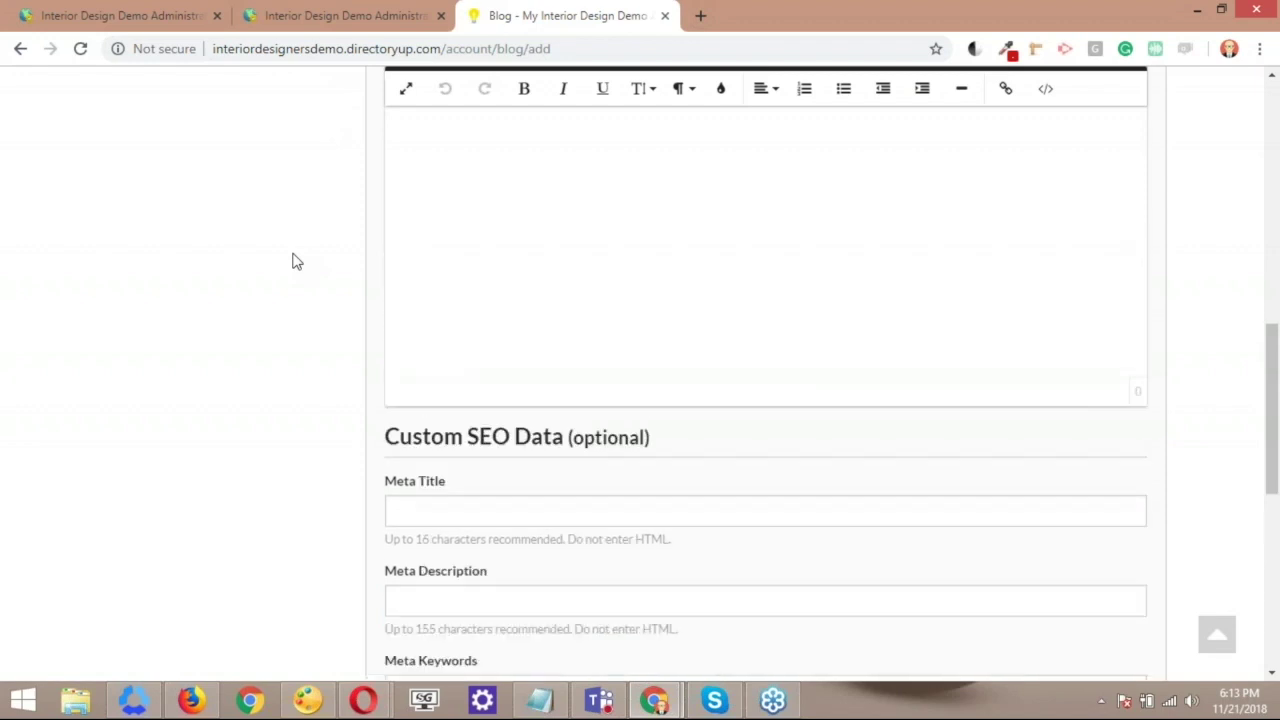
{"action": "scroll", "coordinate": [294, 261], "scroll_direction": "up", "scroll_amount": 1}
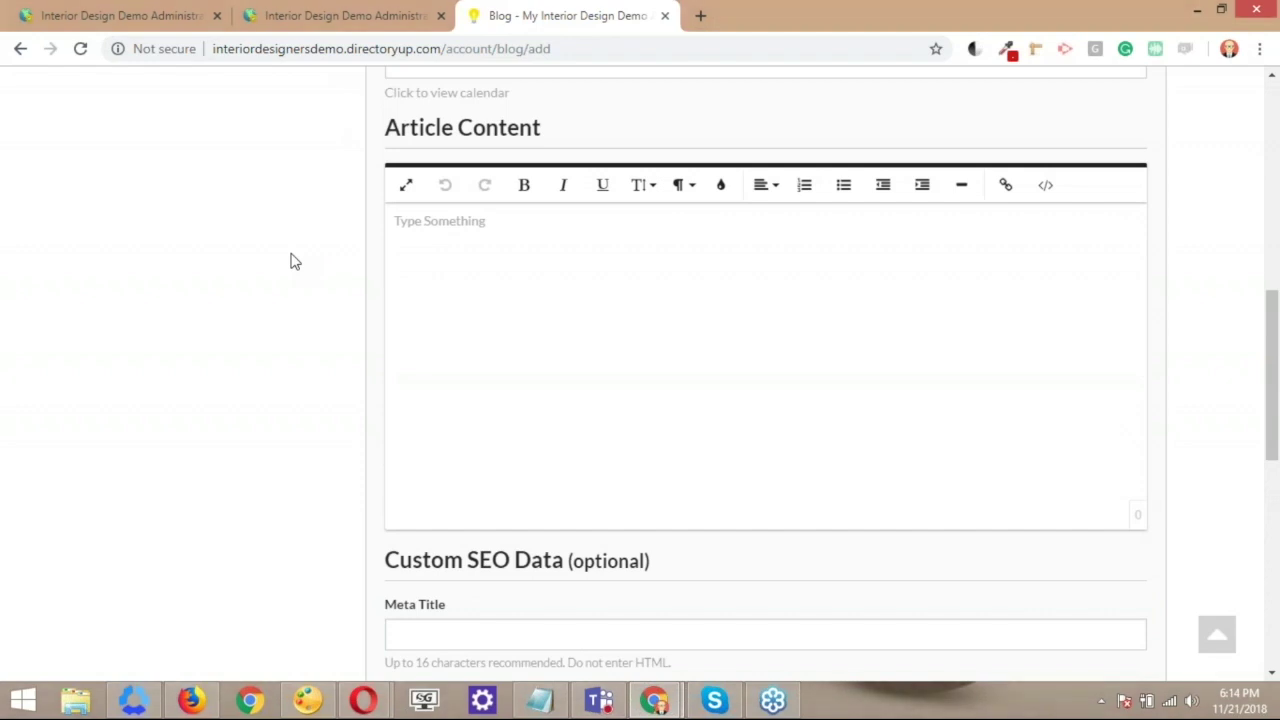
{"action": "scroll", "coordinate": [464, 460], "scroll_direction": "down", "scroll_amount": 1}
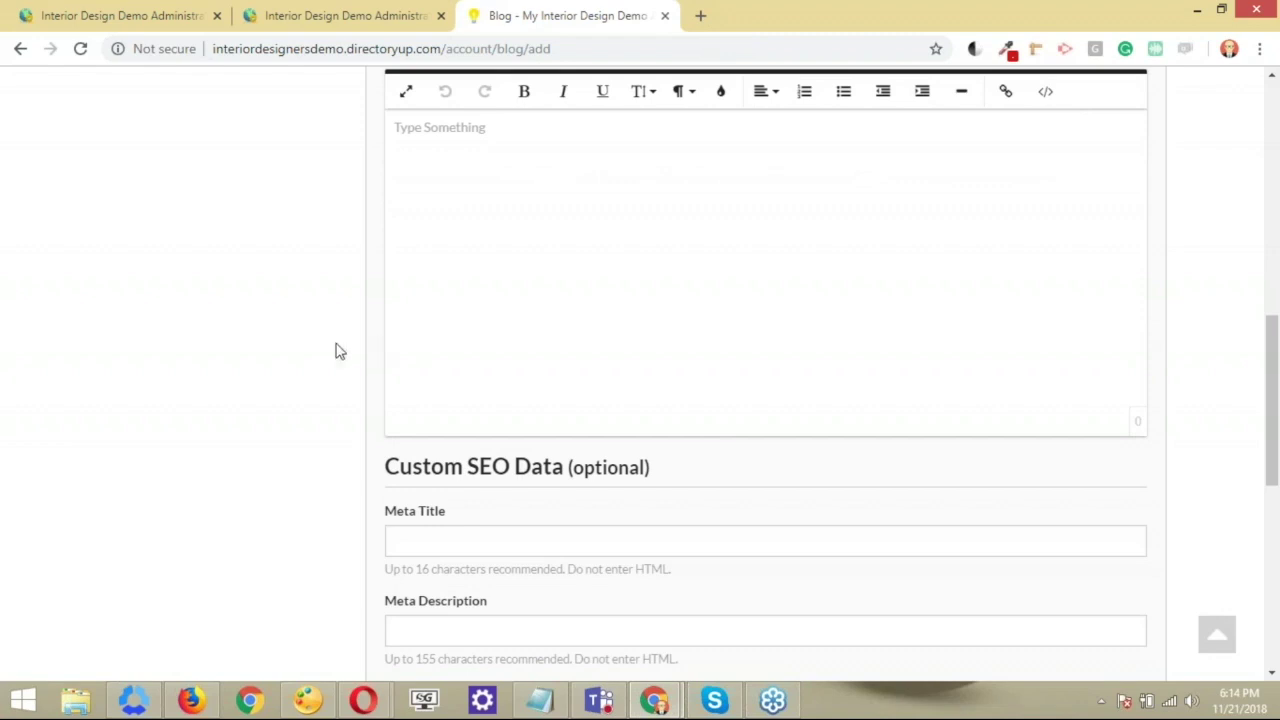
{"action": "scroll", "coordinate": [340, 352], "scroll_direction": "down", "scroll_amount": 1}
{"action": "scroll", "coordinate": [340, 352], "scroll_direction": "down", "scroll_amount": 2}
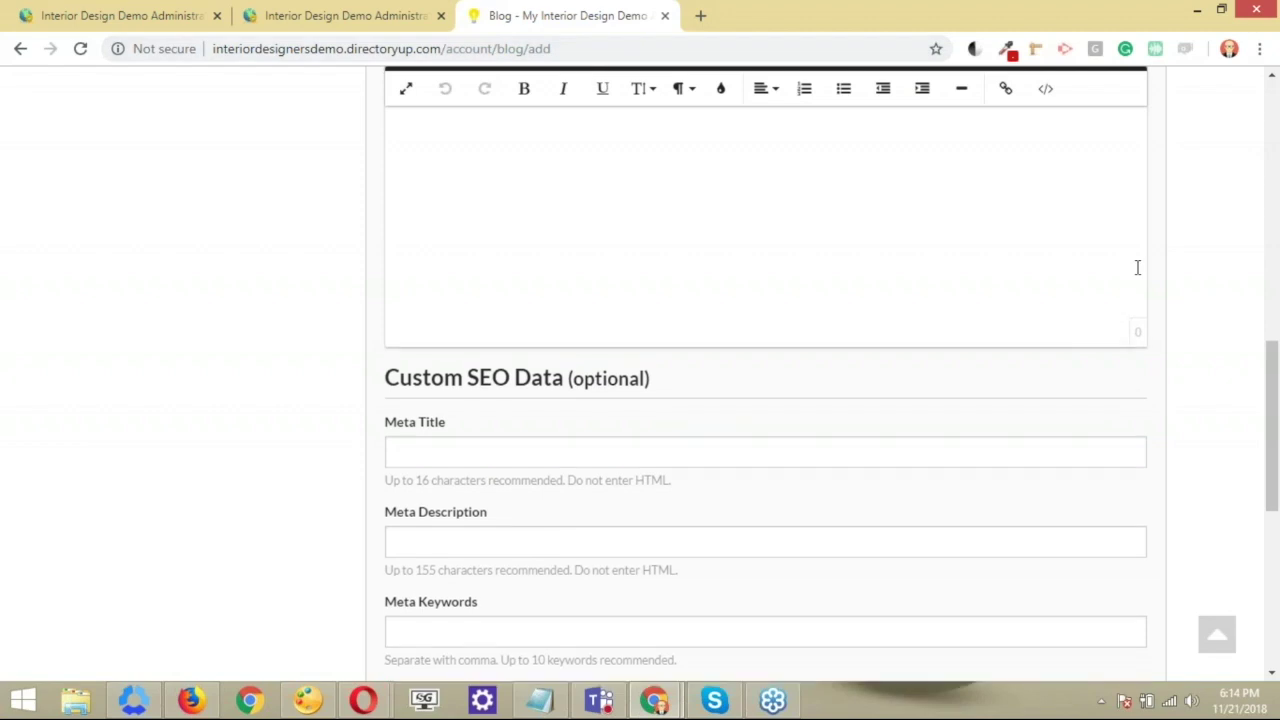
Open the public blog page at interiordesignersdemo.directoryup.com/blog and look through the listed design articles
{"action": "scroll", "coordinate": [1137, 267], "scroll_direction": "up", "scroll_amount": 2}
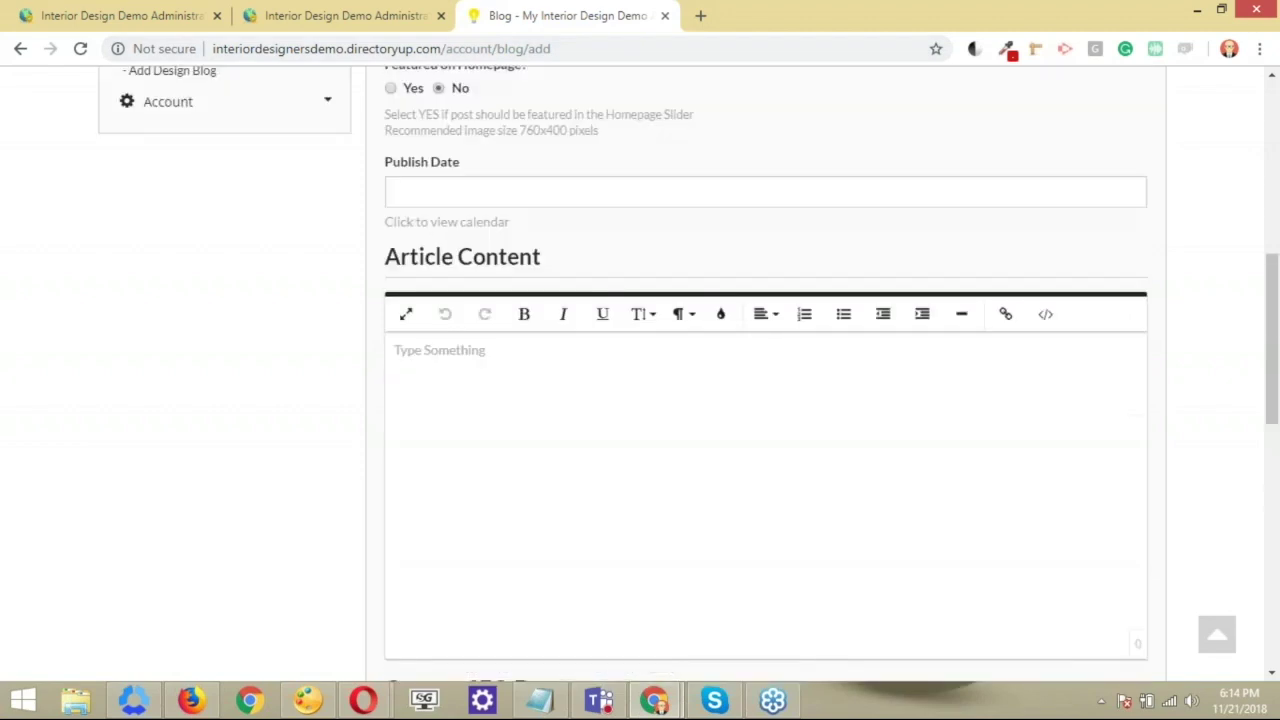
{"action": "scroll", "coordinate": [490, 94], "scroll_direction": "up", "scroll_amount": 9}
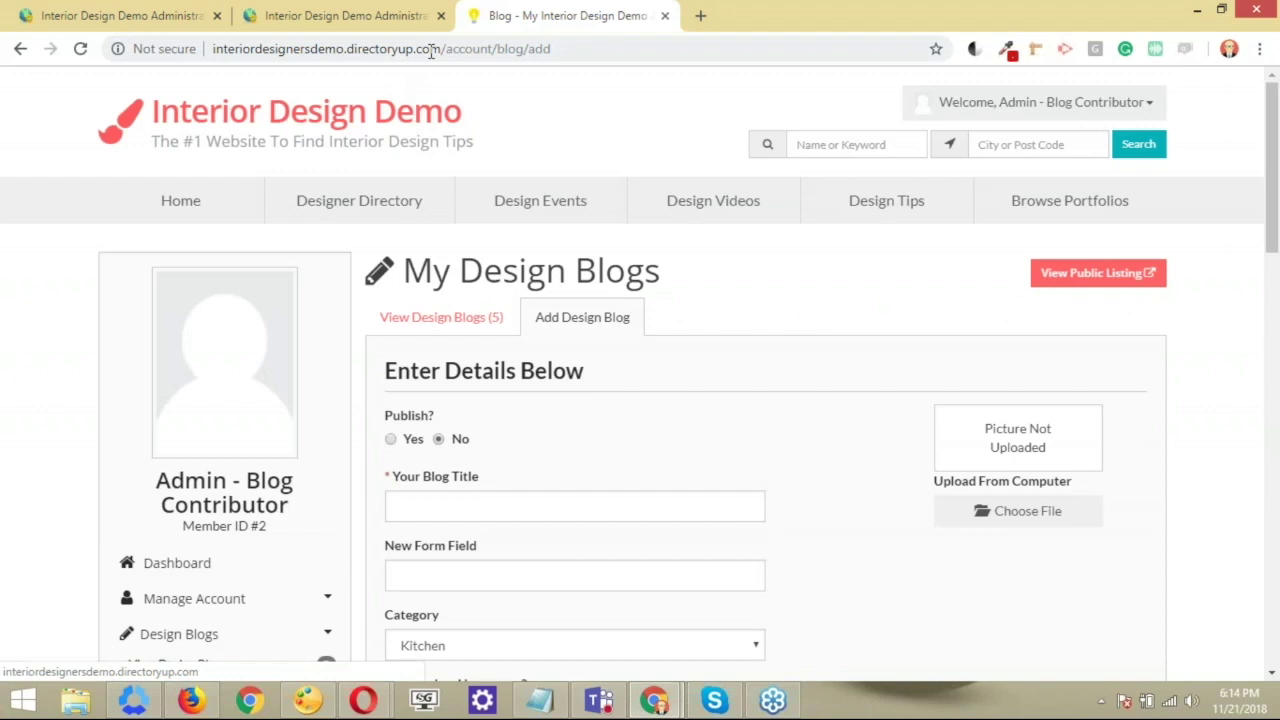
{"action": "left_click_drag", "start_coordinate": [446, 48], "coordinate": [925, 72]}
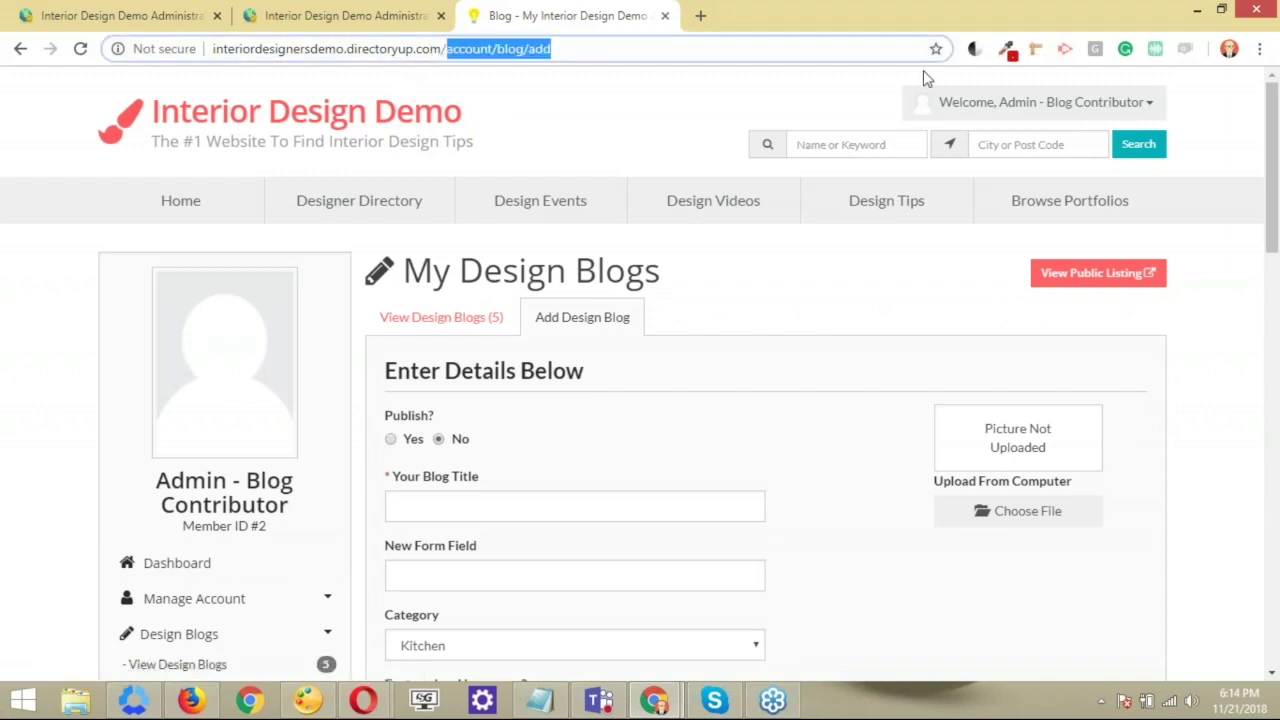
{"action": "type", "text": "blog"}
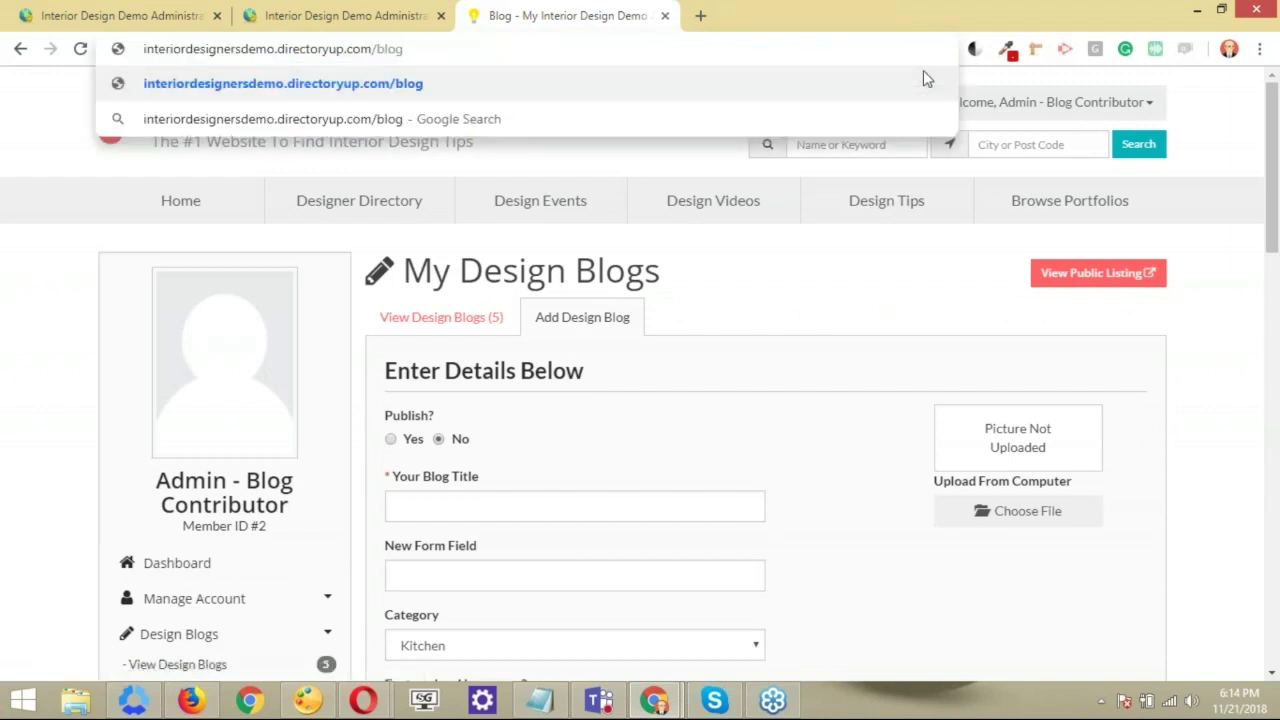
{"action": "key", "text": "Return"}
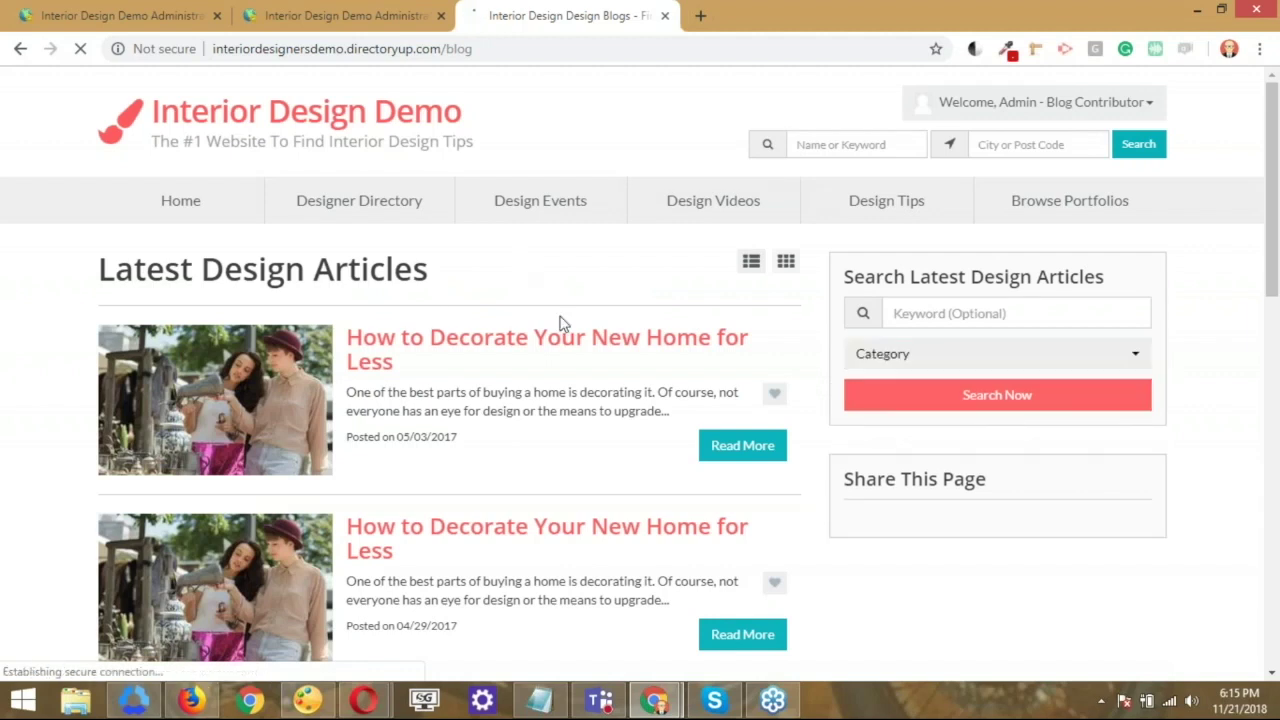
{"action": "scroll", "coordinate": [567, 355], "scroll_direction": "down", "scroll_amount": 1}
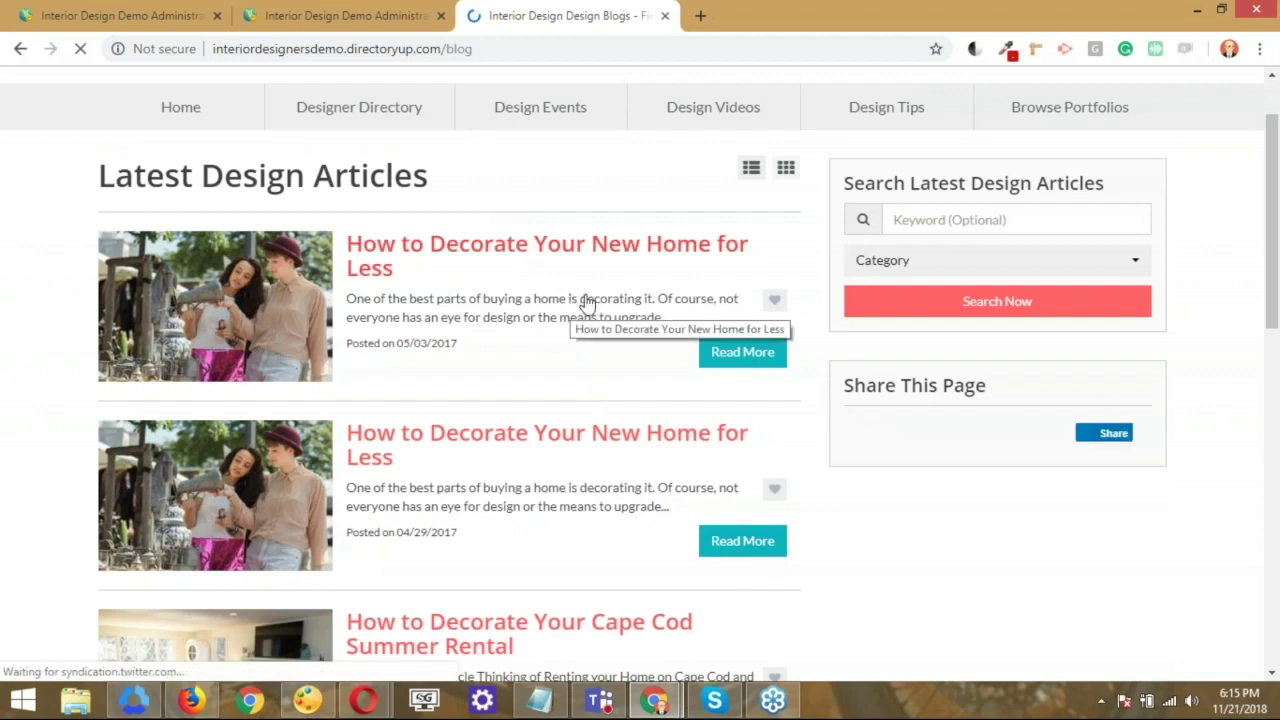
{"action": "scroll", "coordinate": [588, 303], "scroll_direction": "down", "scroll_amount": 3}
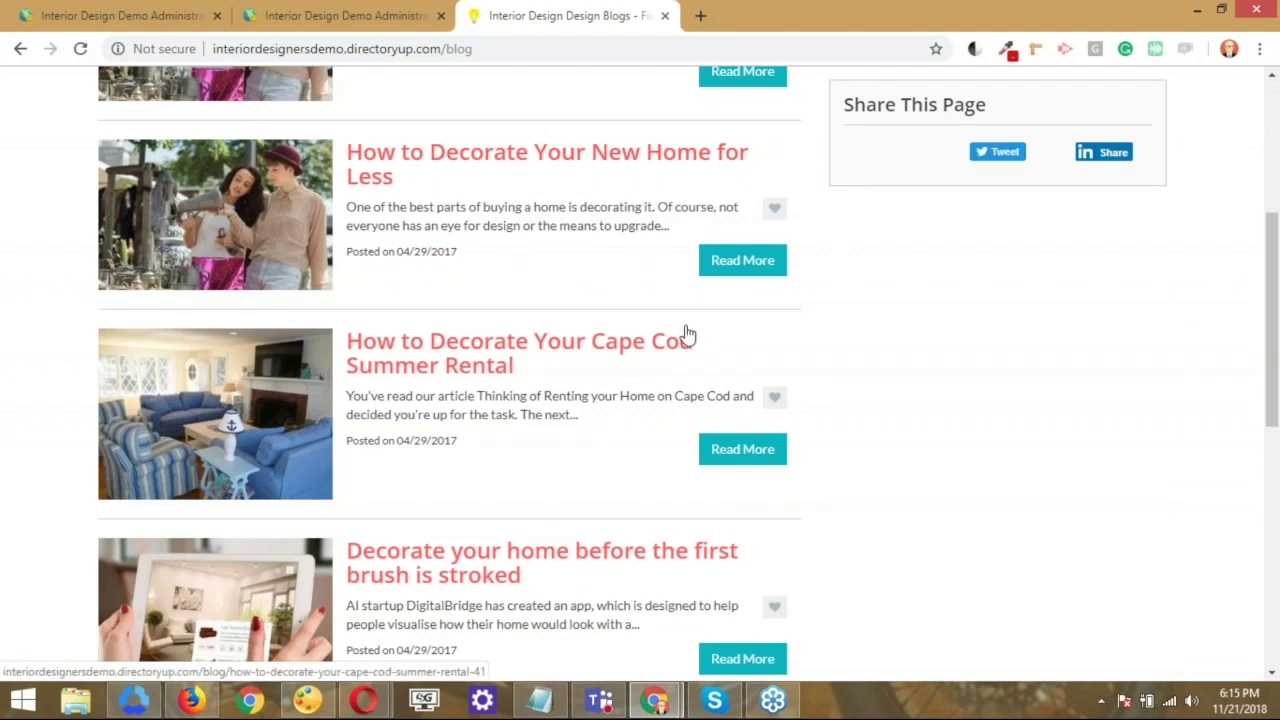
{"action": "scroll", "coordinate": [688, 333], "scroll_direction": "down", "scroll_amount": 2}
{"action": "scroll", "coordinate": [660, 380], "scroll_direction": "up", "scroll_amount": 3}
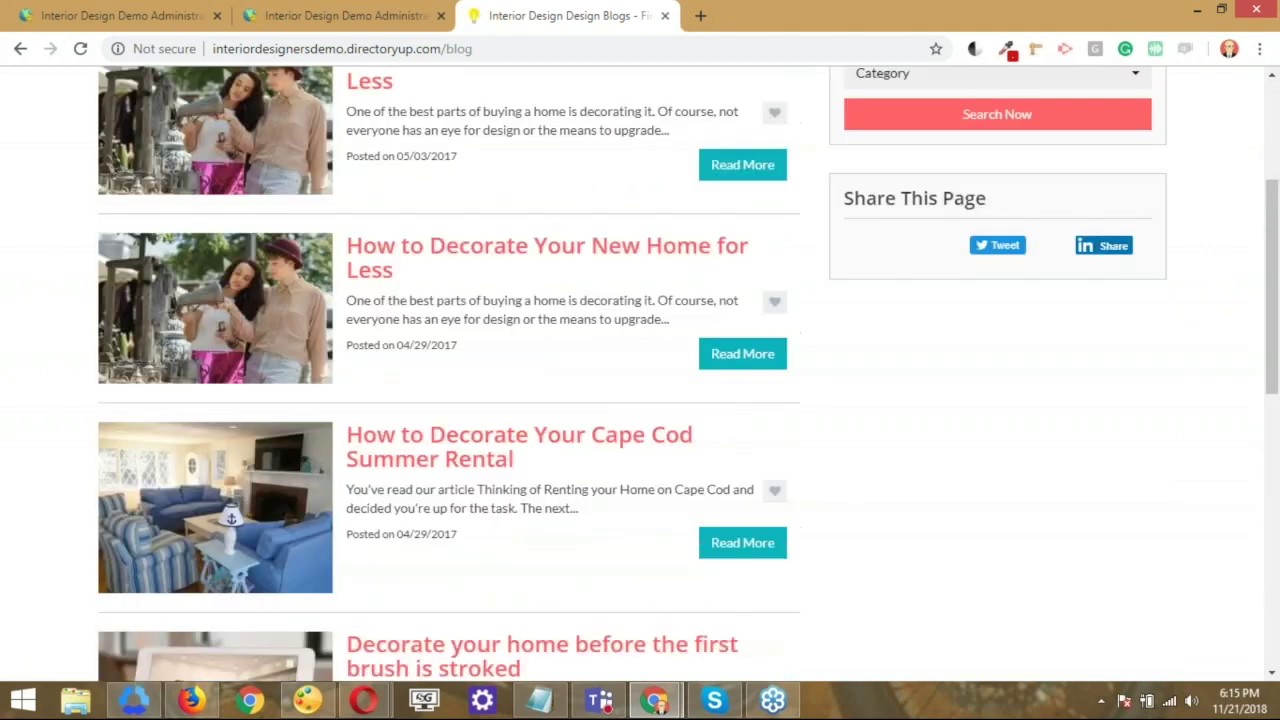
Open the site's public member articles page by changing the address path from blog to articles
{"action": "double_click", "coordinate": [455, 48]}
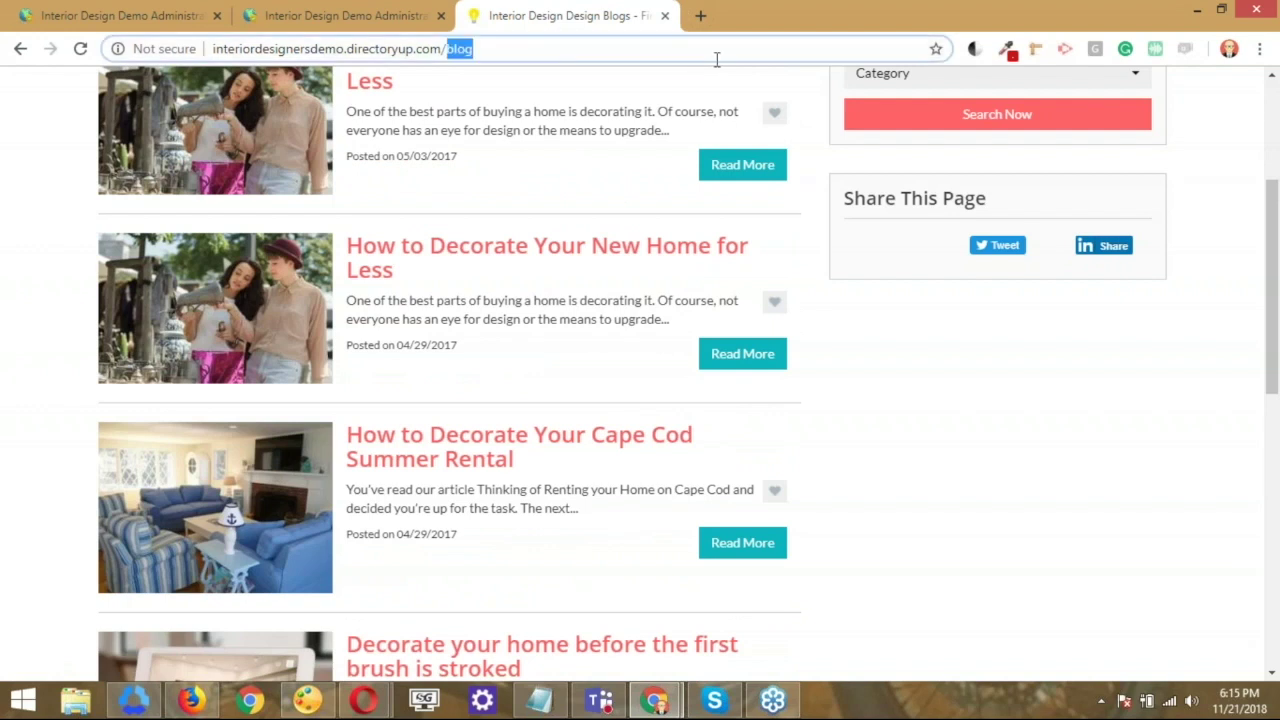
{"action": "type", "text": "a"}
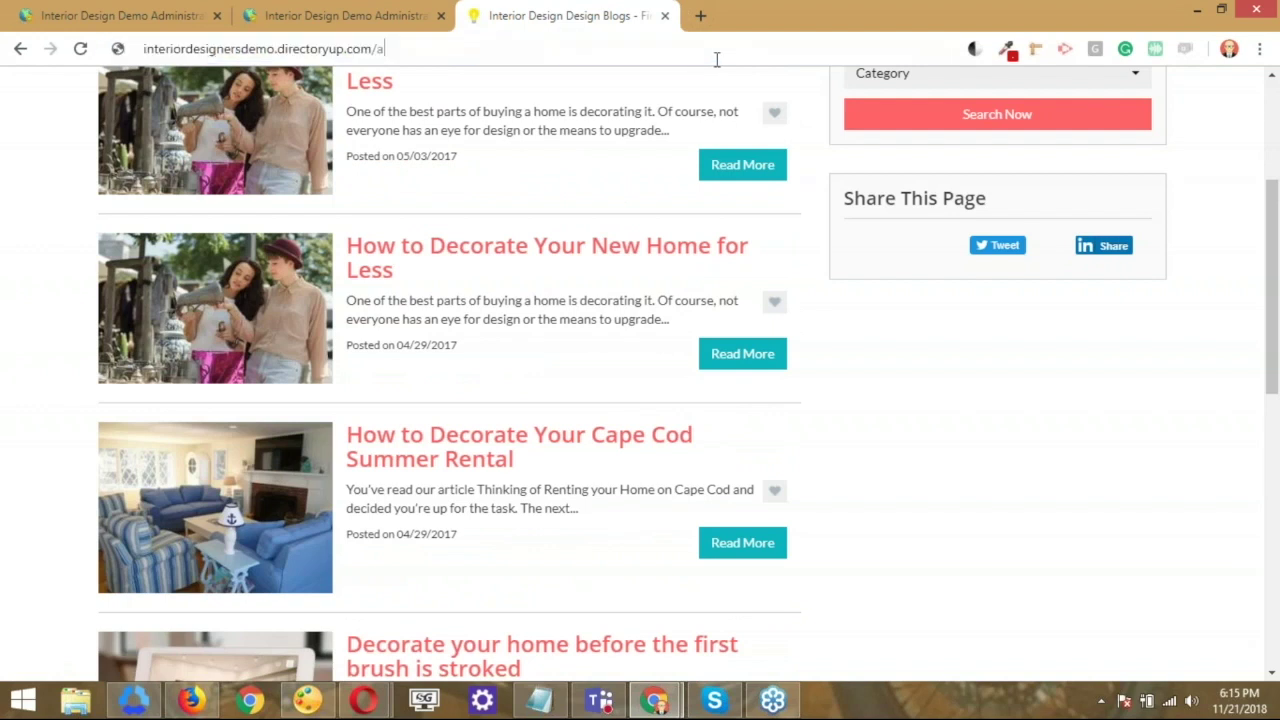
{"action": "type", "text": "rticle"}
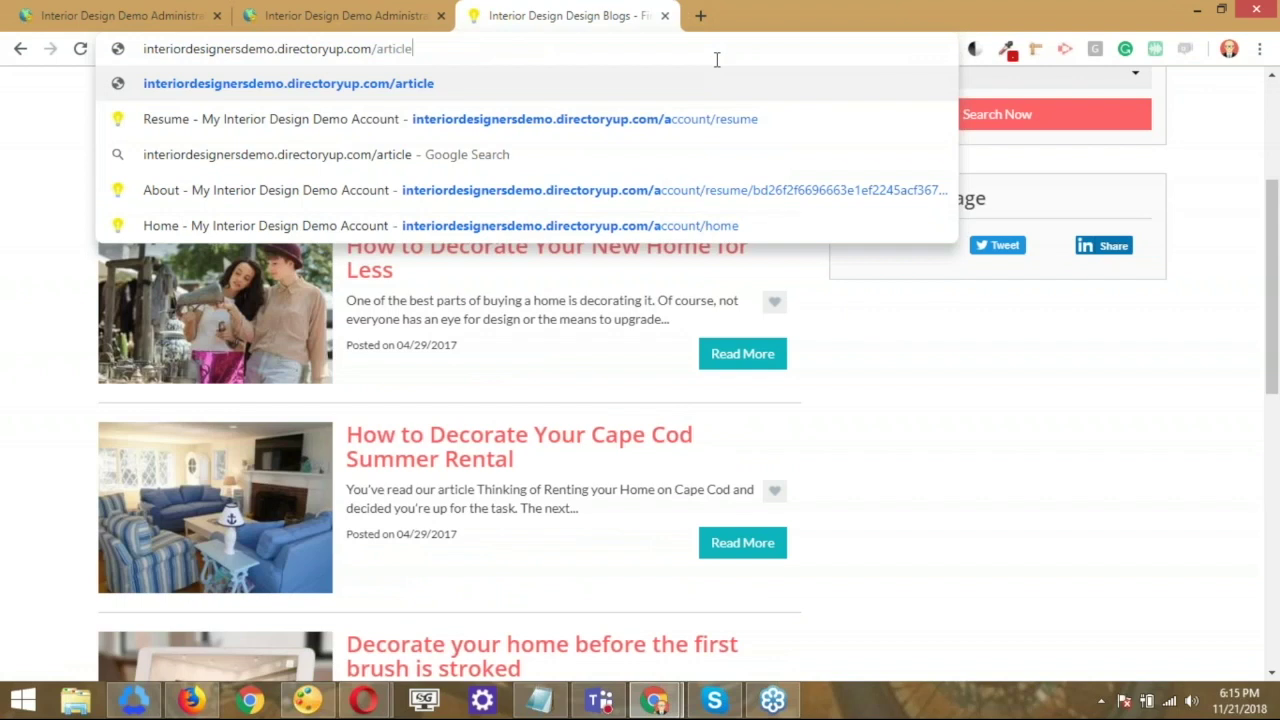
{"action": "type", "text": "s"}
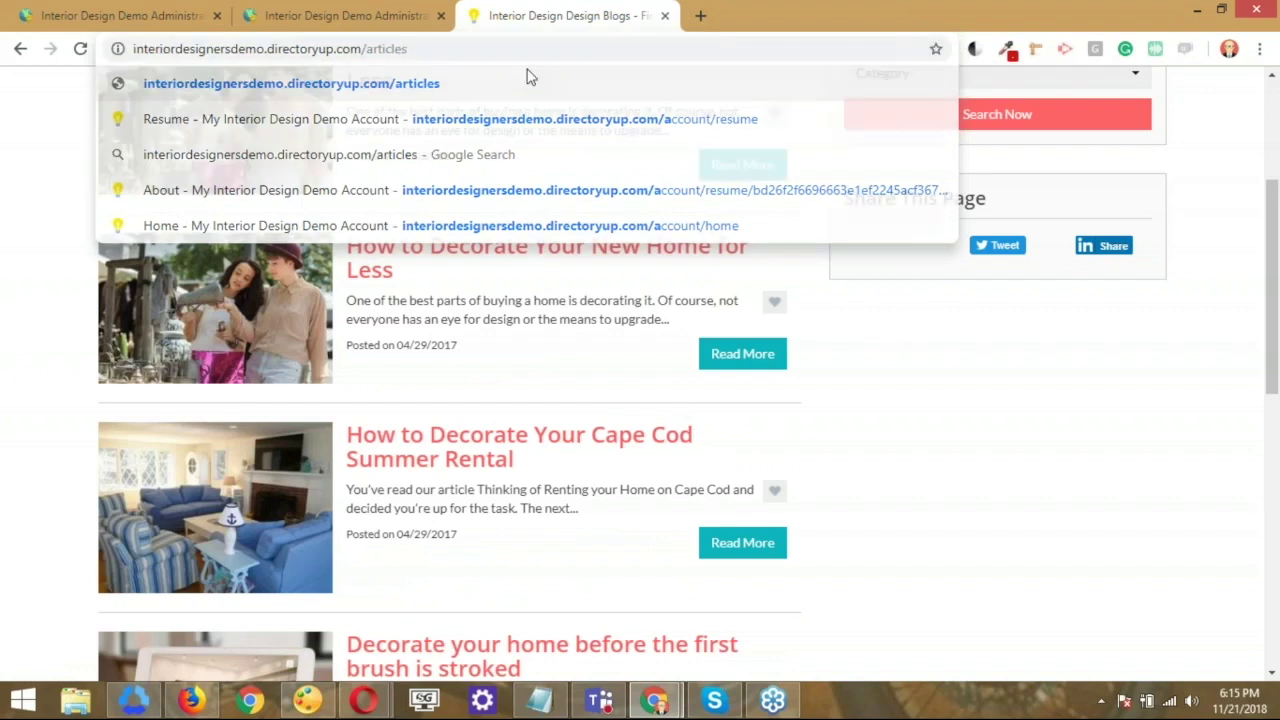
{"action": "key", "text": "Return"}
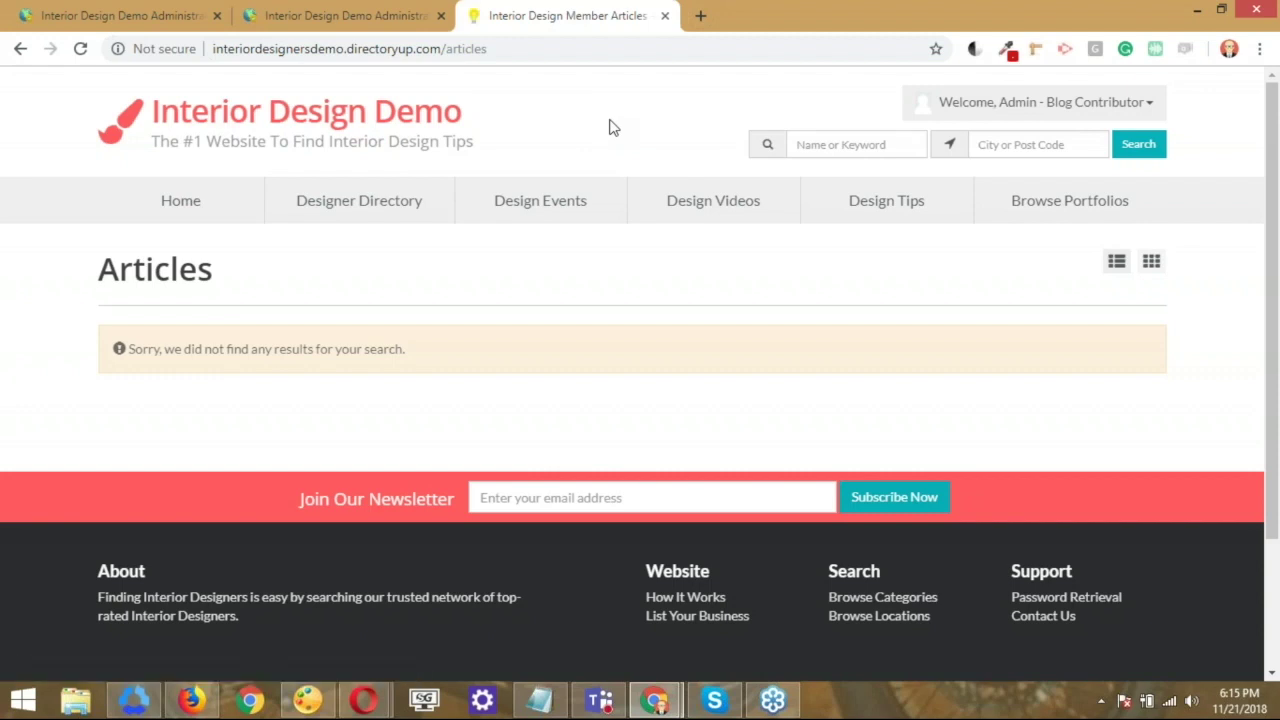
Open the member list of the Premium Trusted Listing product in a new browser tab, closing the earlier member list and site tabs
{"action": "left_click", "coordinate": [352, 16]}
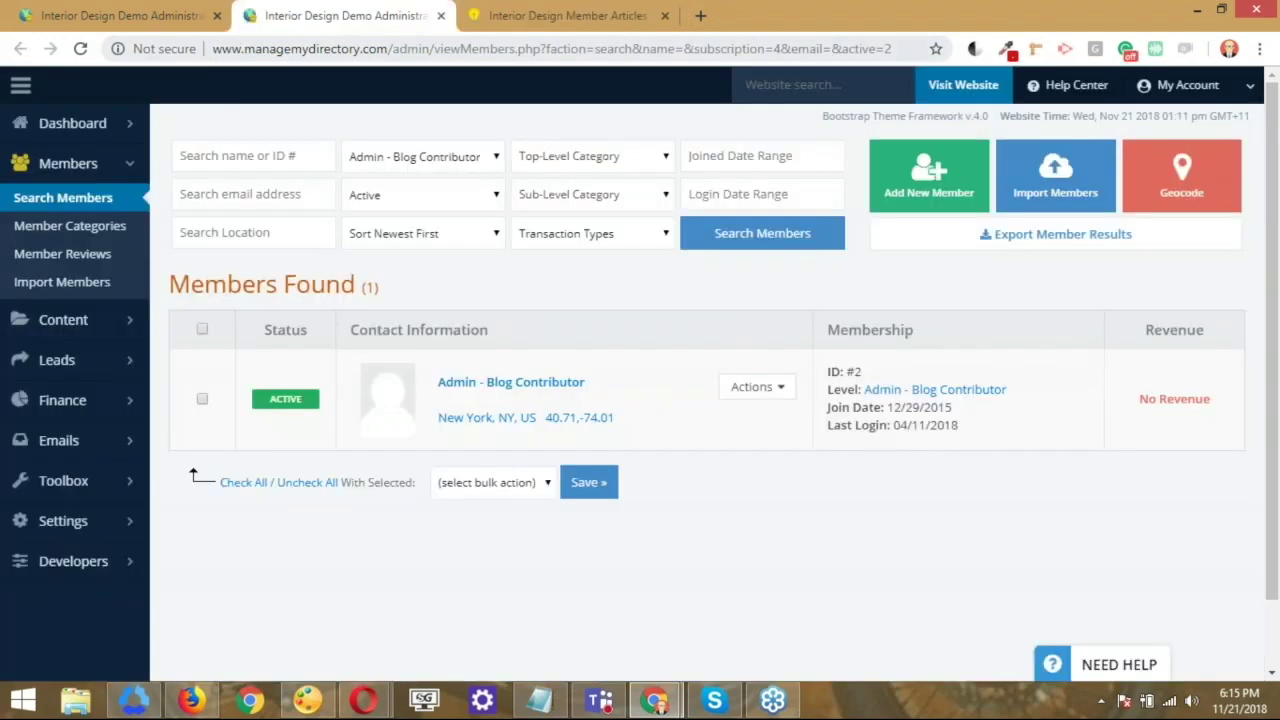
{"action": "left_click", "coordinate": [163, 18]}
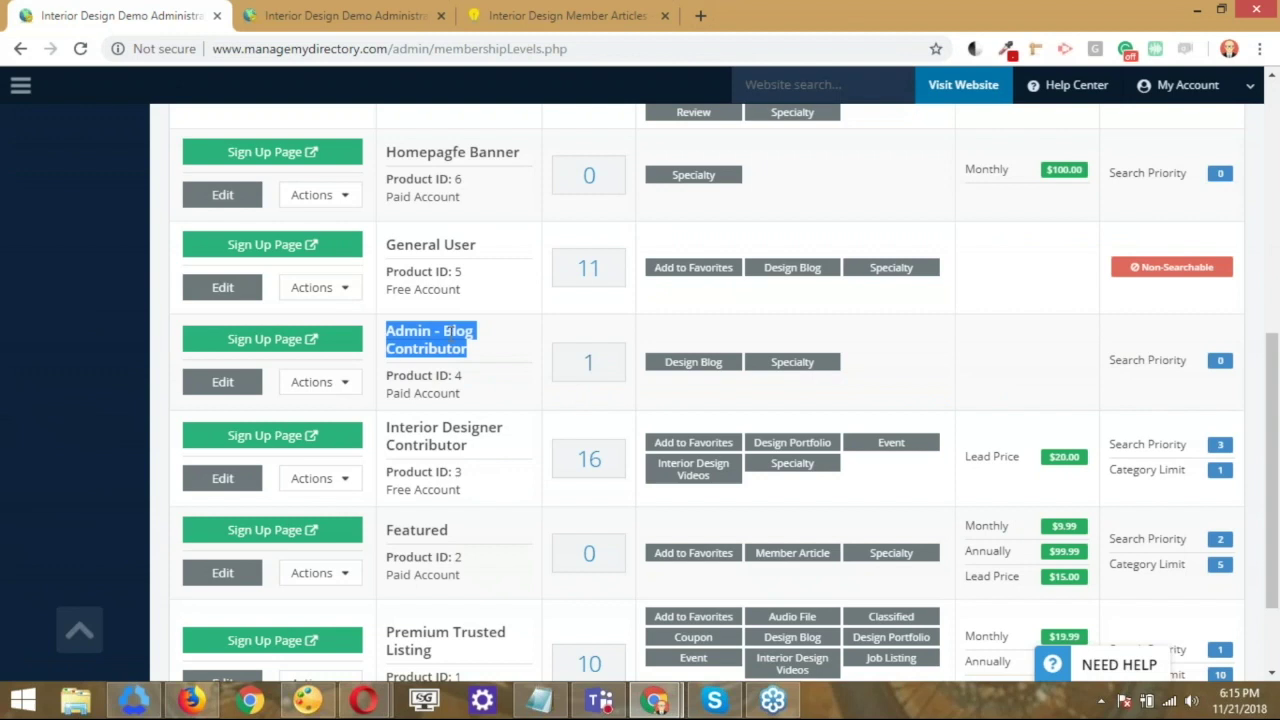
{"action": "scroll", "coordinate": [460, 435], "scroll_direction": "down", "scroll_amount": 2}
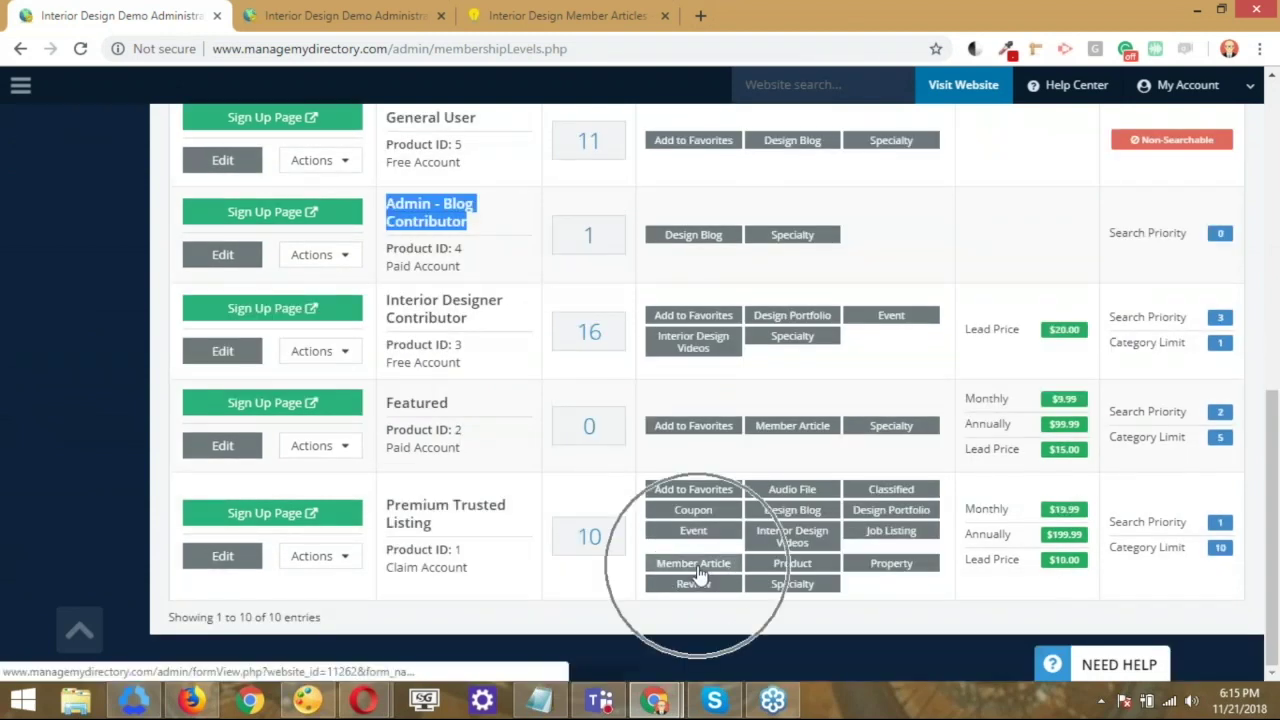
{"action": "middle_click", "coordinate": [589, 537]}
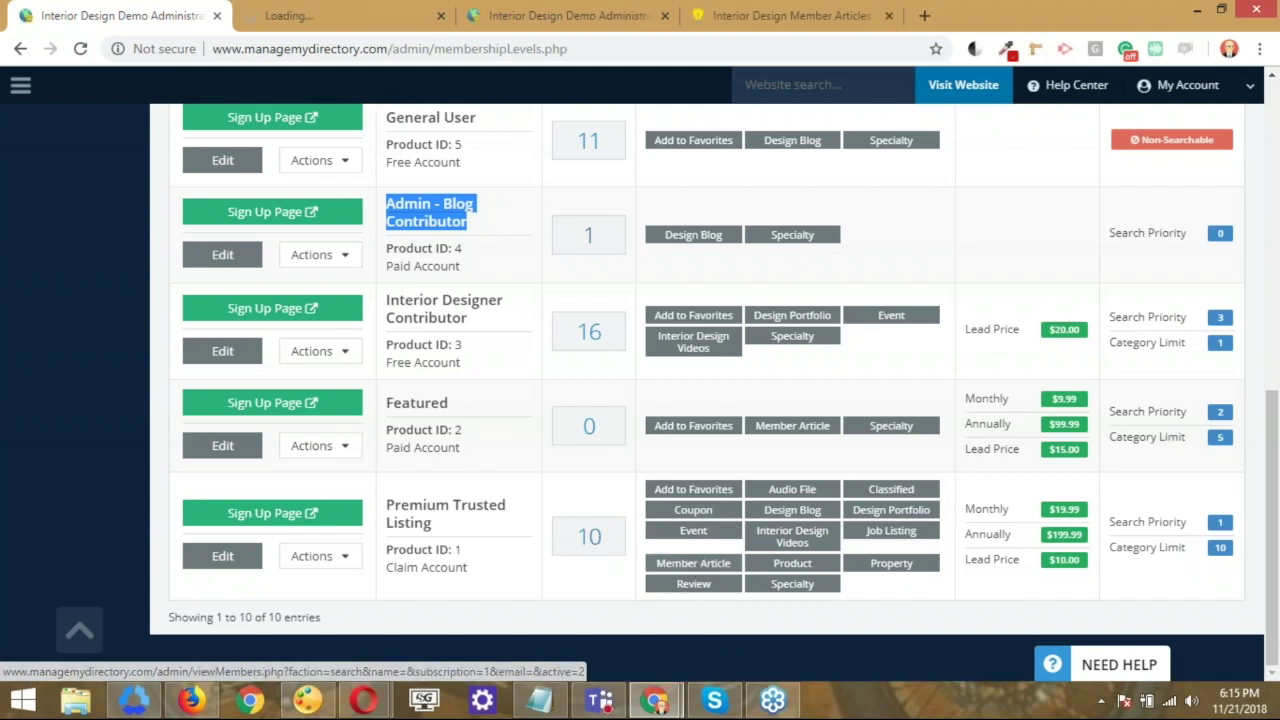
{"action": "middle_click", "coordinate": [550, 20]}
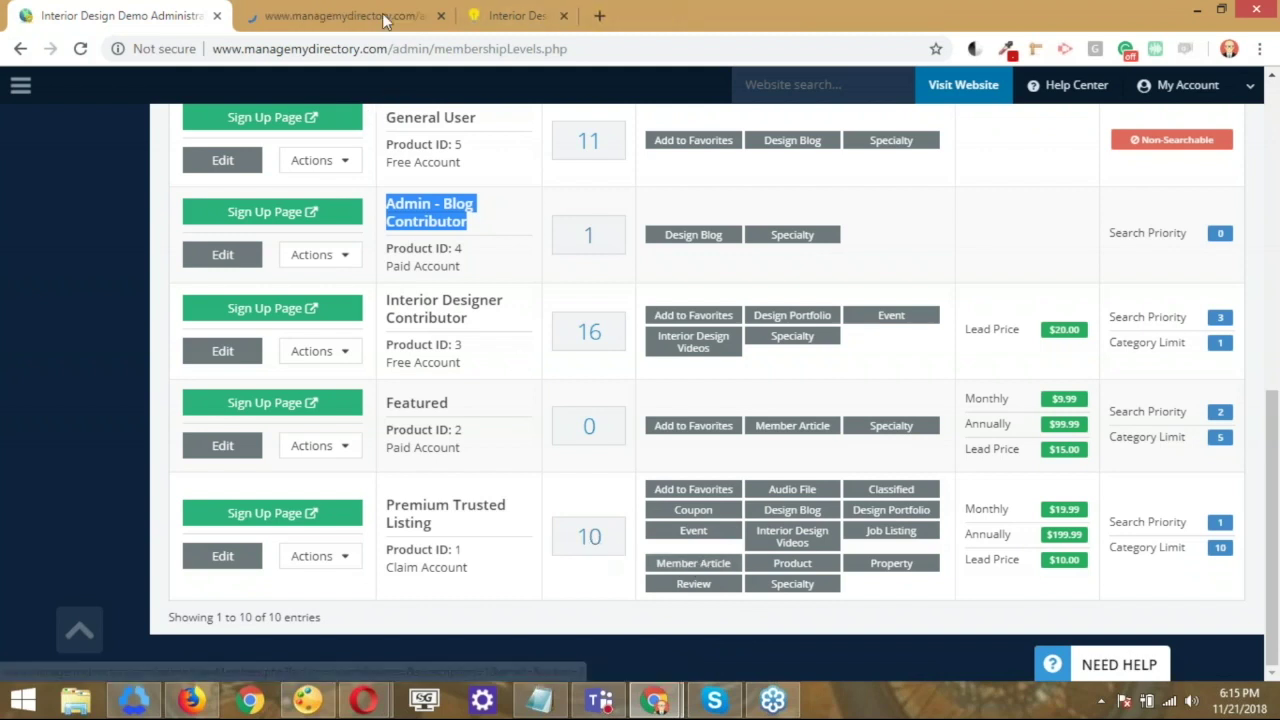
{"action": "key", "text": "ctrl+Tab"}
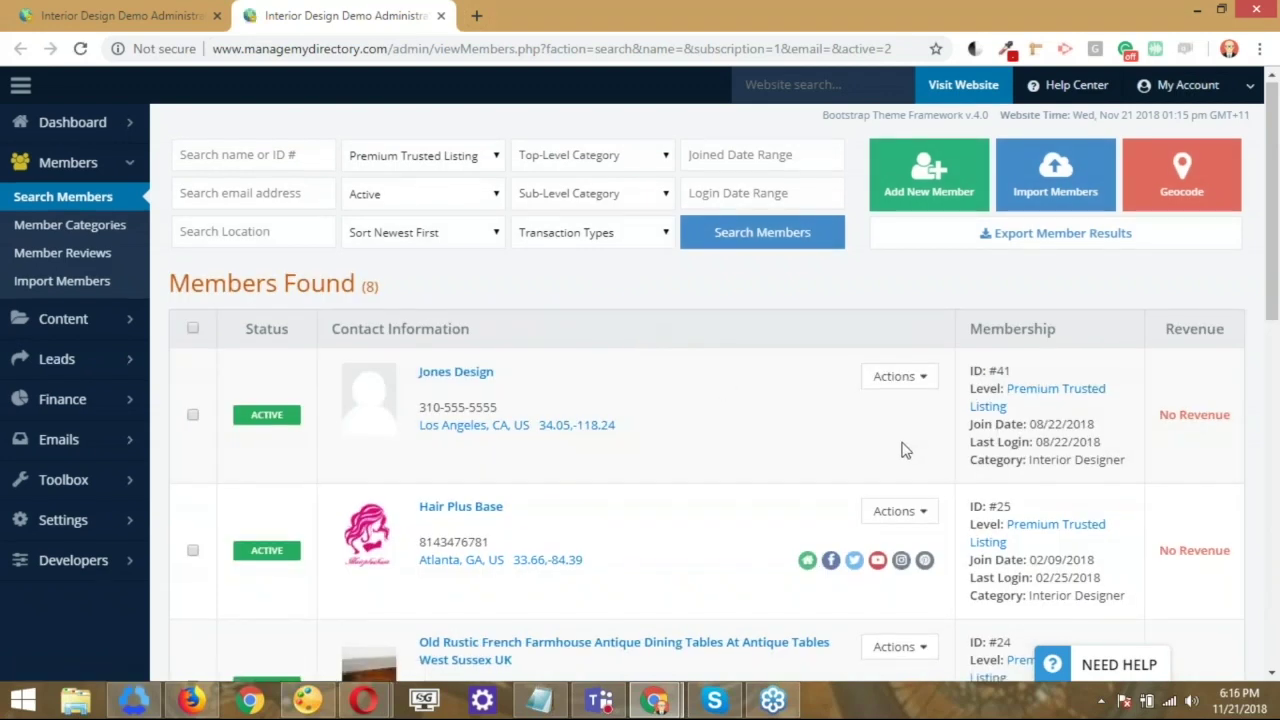
Log in as the last member in the Premium Trusted Listing member list
{"action": "scroll", "coordinate": [901, 450], "scroll_direction": "down", "scroll_amount": 3}
{"action": "scroll", "coordinate": [900, 450], "scroll_direction": "down", "scroll_amount": 4}
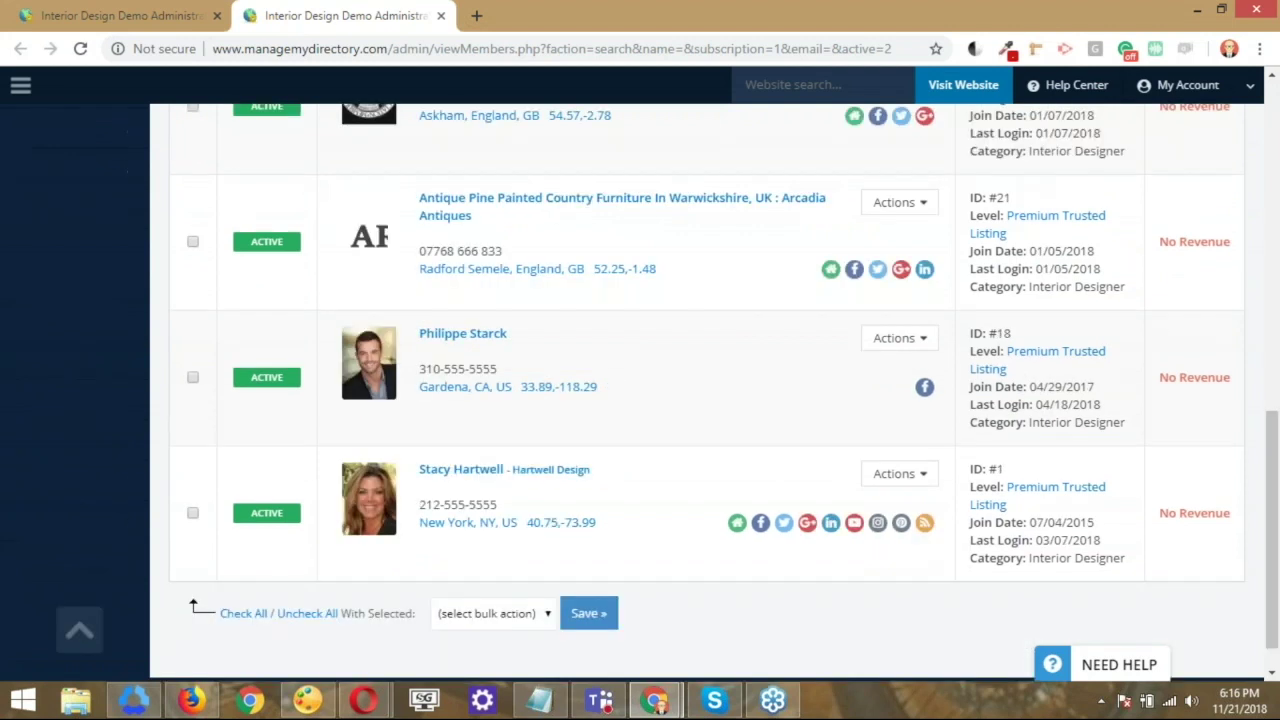
{"action": "left_click", "coordinate": [900, 430]}
{"action": "left_click", "coordinate": [835, 490]}
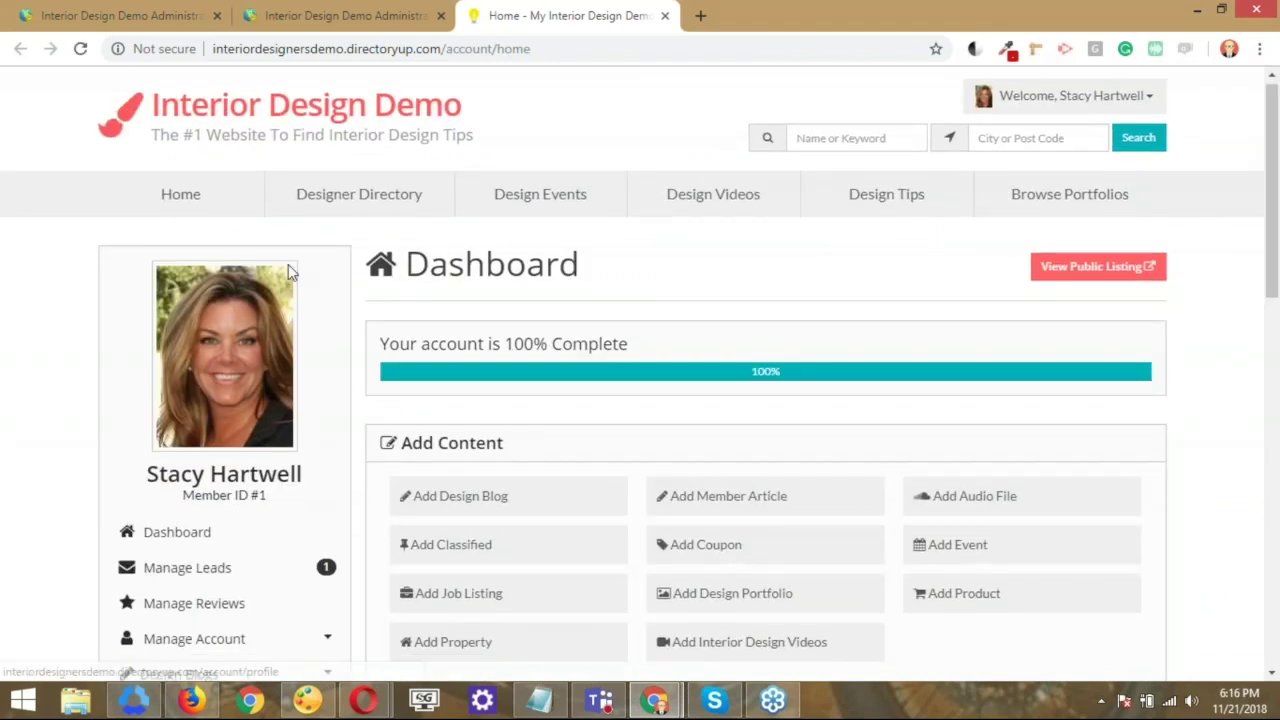
Open the form for adding a member article from the member's dashboard
{"action": "scroll", "coordinate": [288, 264], "scroll_direction": "down", "scroll_amount": 4}
{"action": "scroll", "coordinate": [368, 332], "scroll_direction": "down", "scroll_amount": 1}
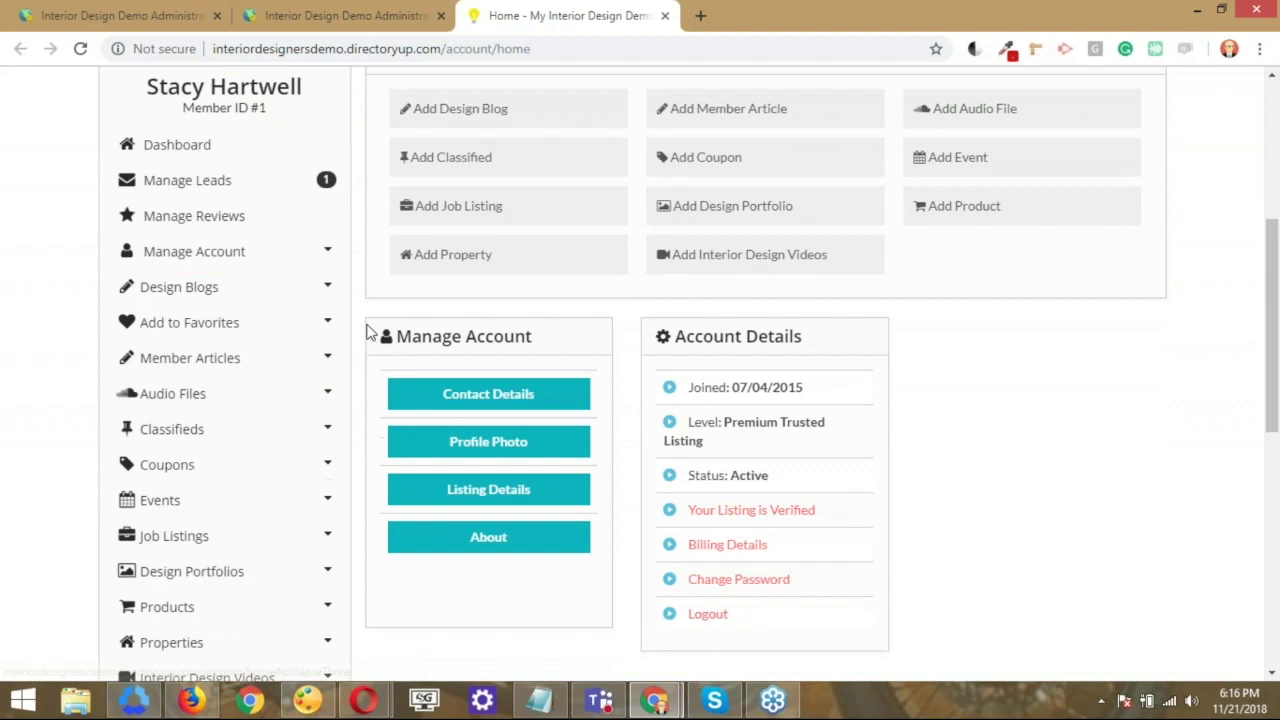
{"action": "scroll", "coordinate": [368, 332], "scroll_direction": "down", "scroll_amount": 1}
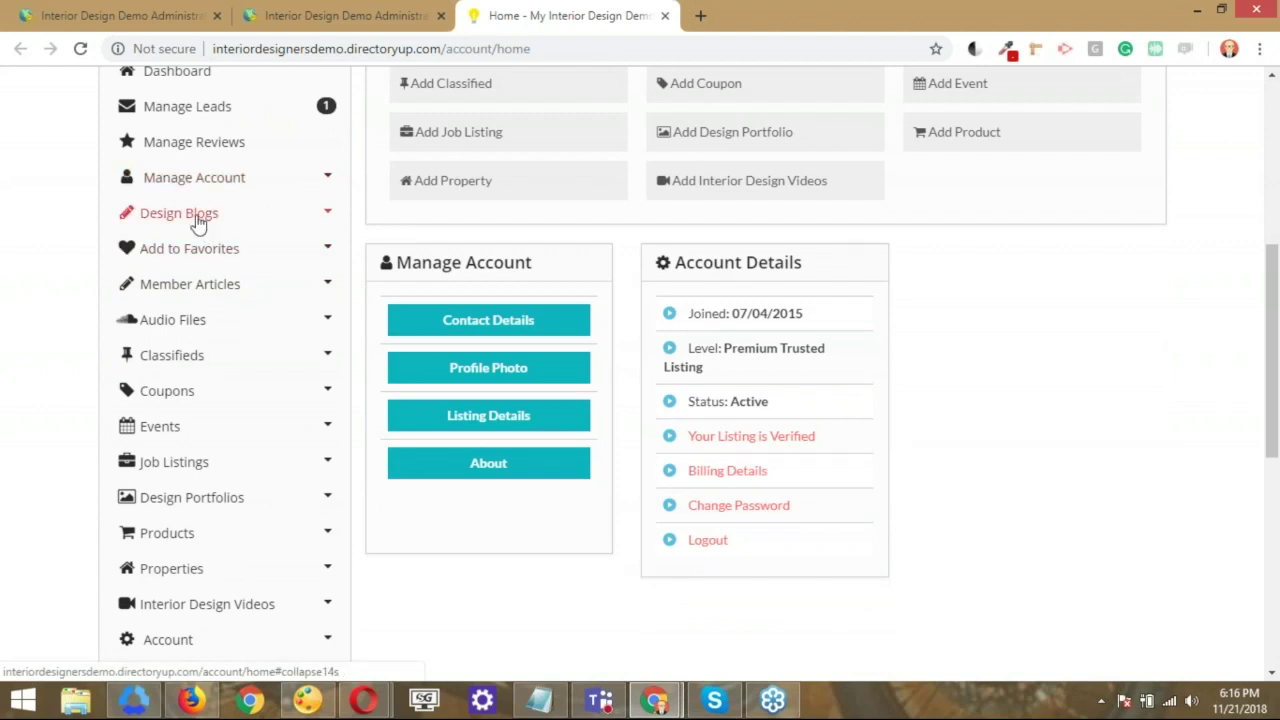
{"action": "left_click", "coordinate": [196, 293]}
{"action": "left_click", "coordinate": [192, 314]}
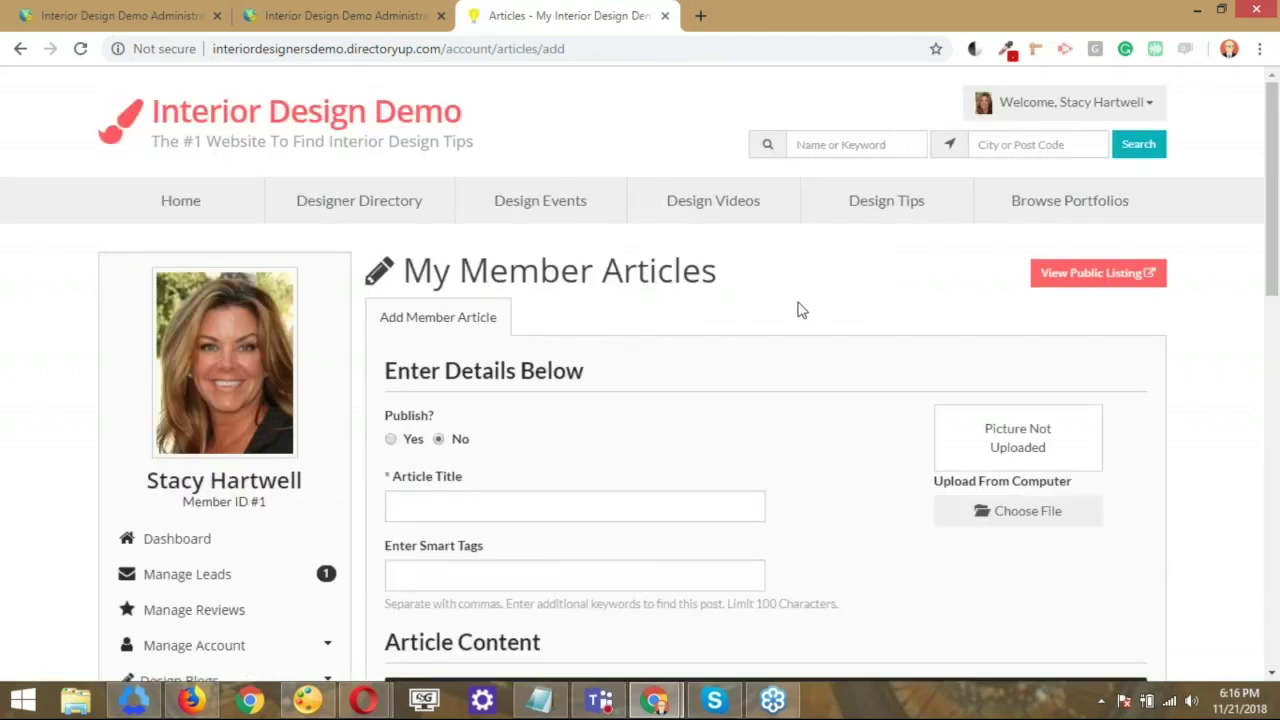
Review the new member article form, from the publish option, title and smart tags down to the article content editor
{"action": "scroll", "coordinate": [795, 305], "scroll_direction": "down", "scroll_amount": 2}
{"action": "scroll", "coordinate": [612, 228], "scroll_direction": "down", "scroll_amount": 1}
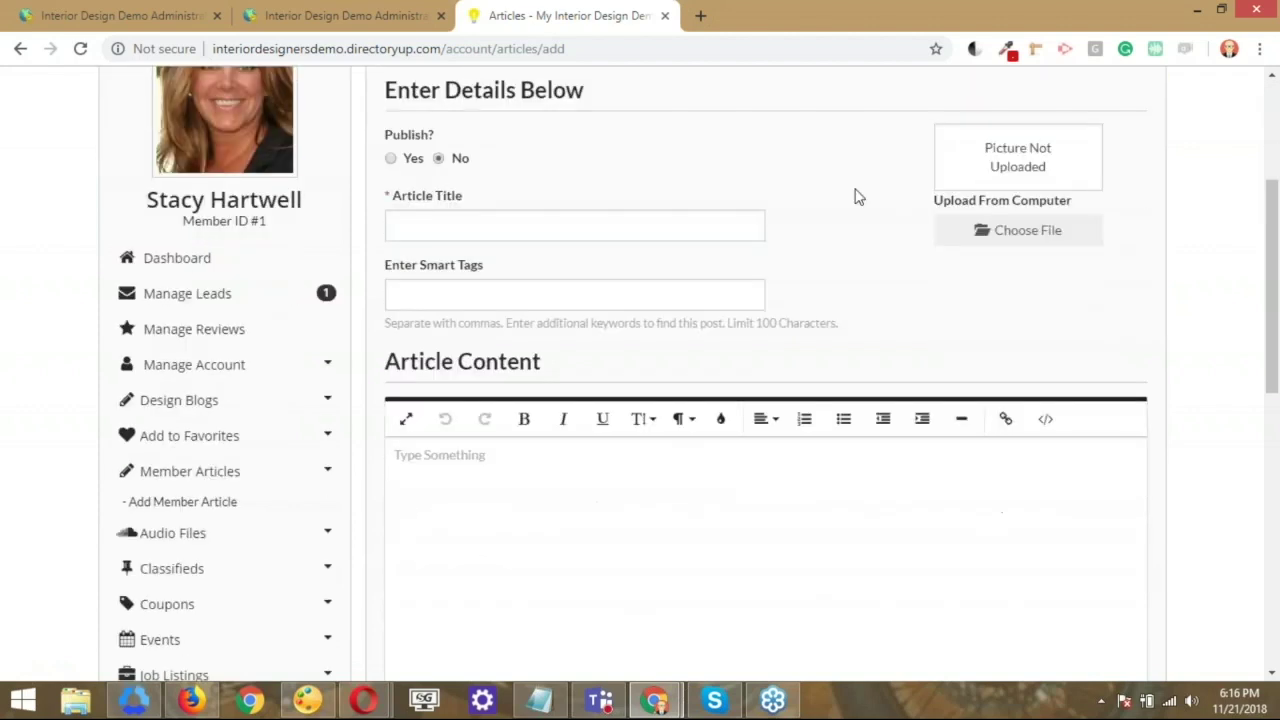
{"action": "scroll", "coordinate": [855, 213], "scroll_direction": "down", "scroll_amount": 4}
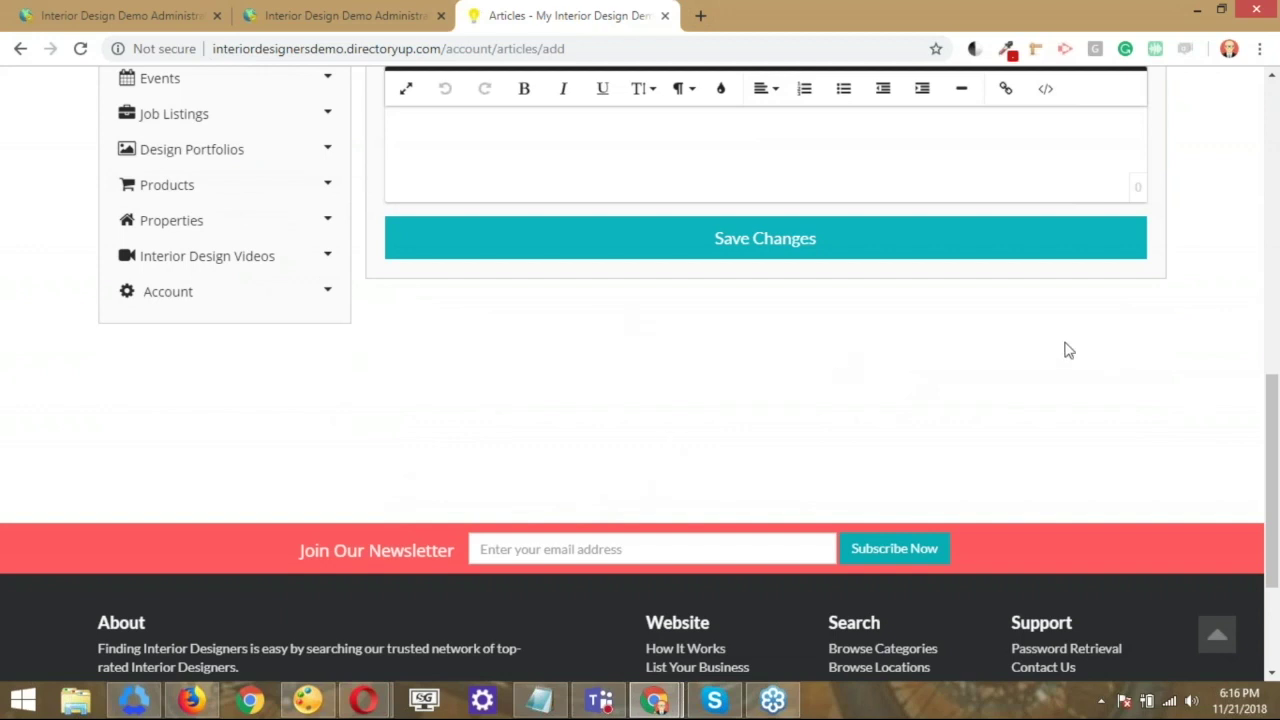
{"action": "scroll", "coordinate": [1068, 349], "scroll_direction": "up", "scroll_amount": 1}
{"action": "scroll", "coordinate": [1068, 349], "scroll_direction": "up", "scroll_amount": 1}
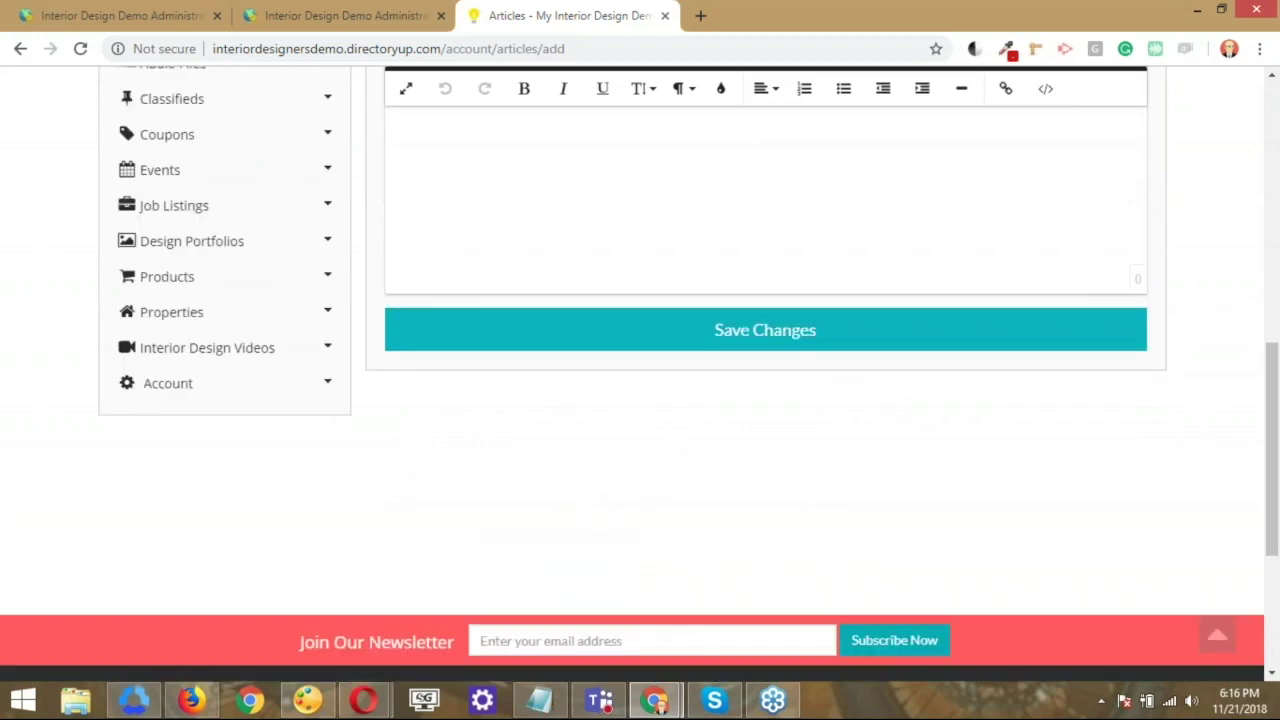
{"action": "scroll", "coordinate": [765, 370], "scroll_direction": "up", "scroll_amount": 2}
{"action": "scroll", "coordinate": [1111, 311], "scroll_direction": "up", "scroll_amount": 6}
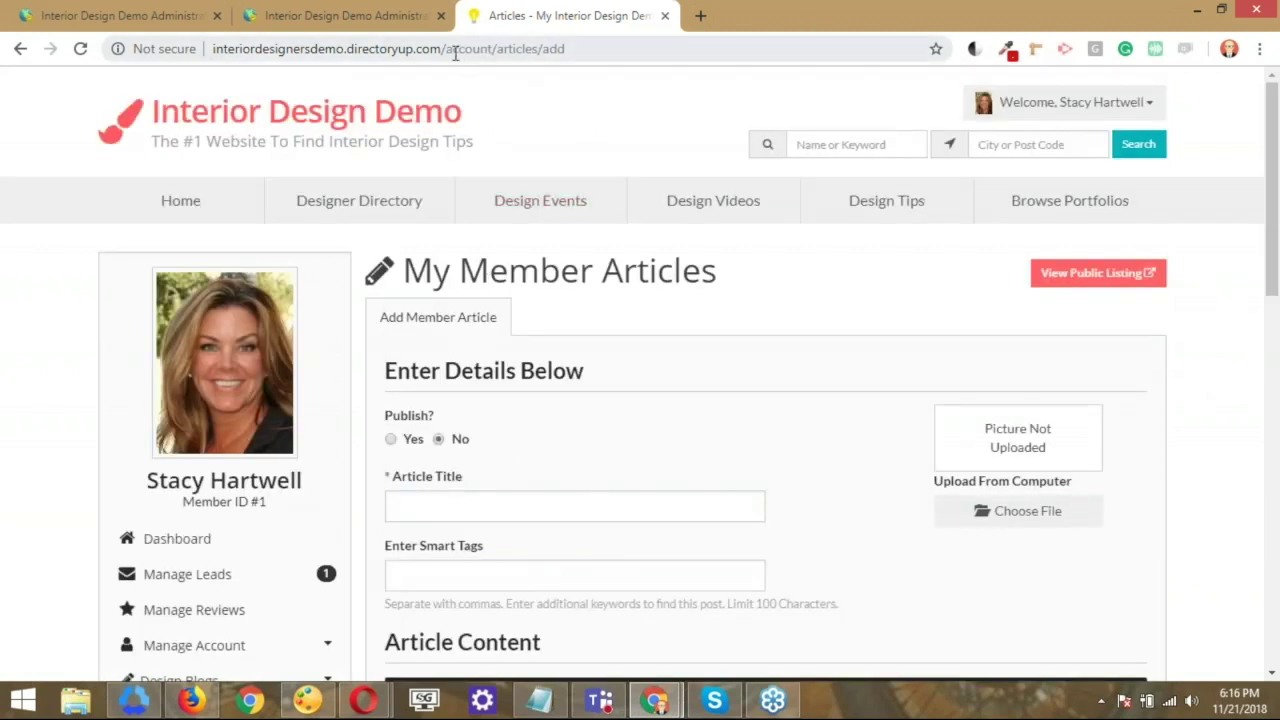
Open the public articles page at interiordesignersdemo.directoryup.com/articles from the member's article form
{"action": "left_click_drag", "start_coordinate": [446, 50], "coordinate": [1208, 110]}
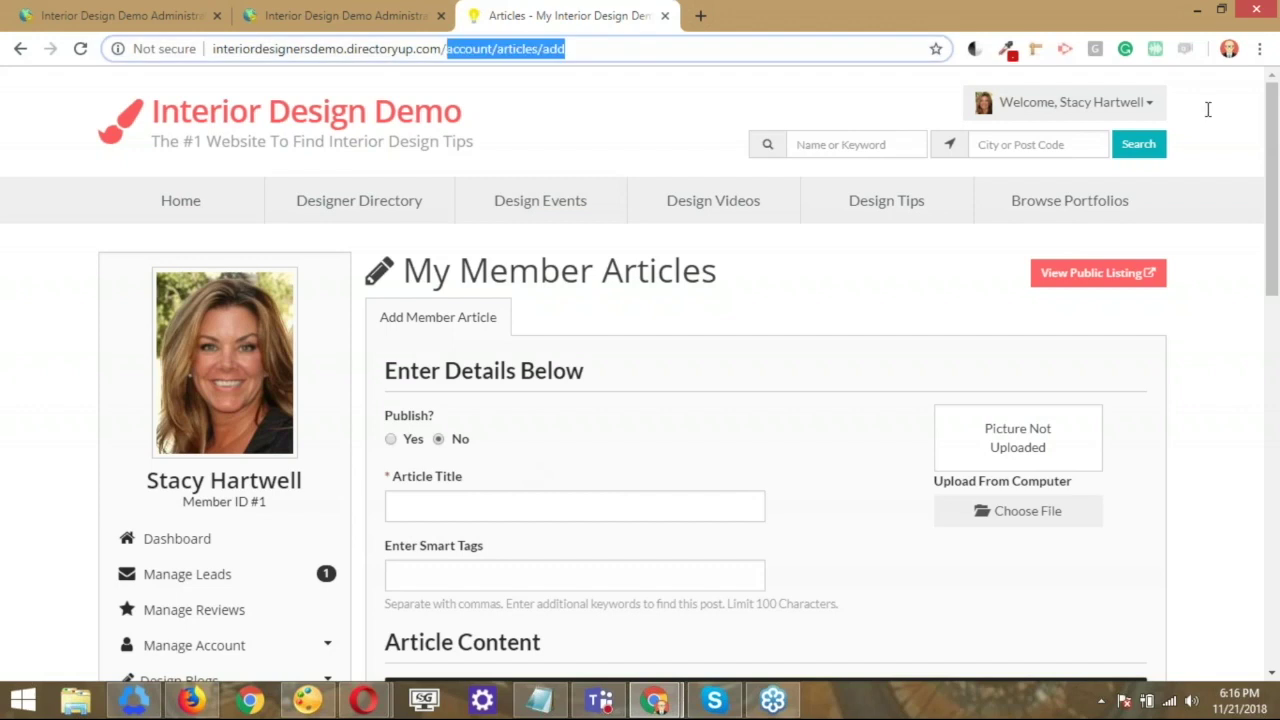
{"action": "key", "text": "BackSpace"}
{"action": "type", "text": "articles"}
{"action": "key", "text": "Return"}
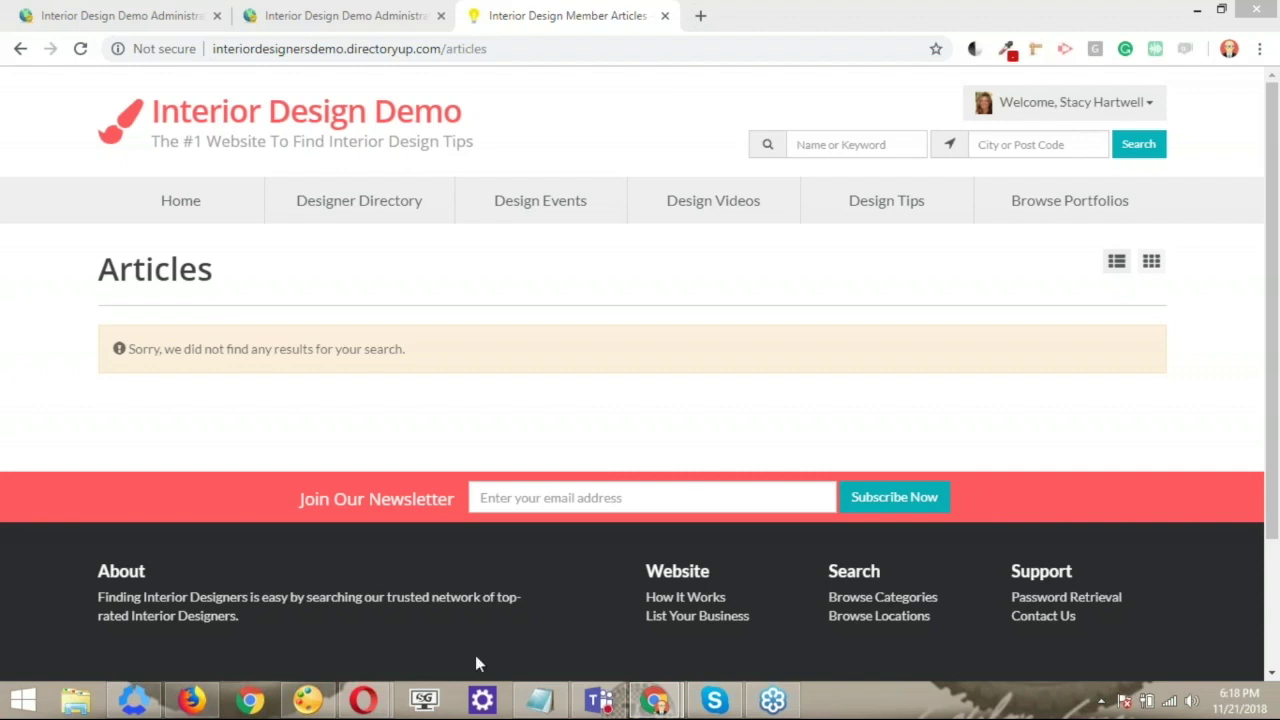
{"action": "left_click", "coordinate": [383, 26]}
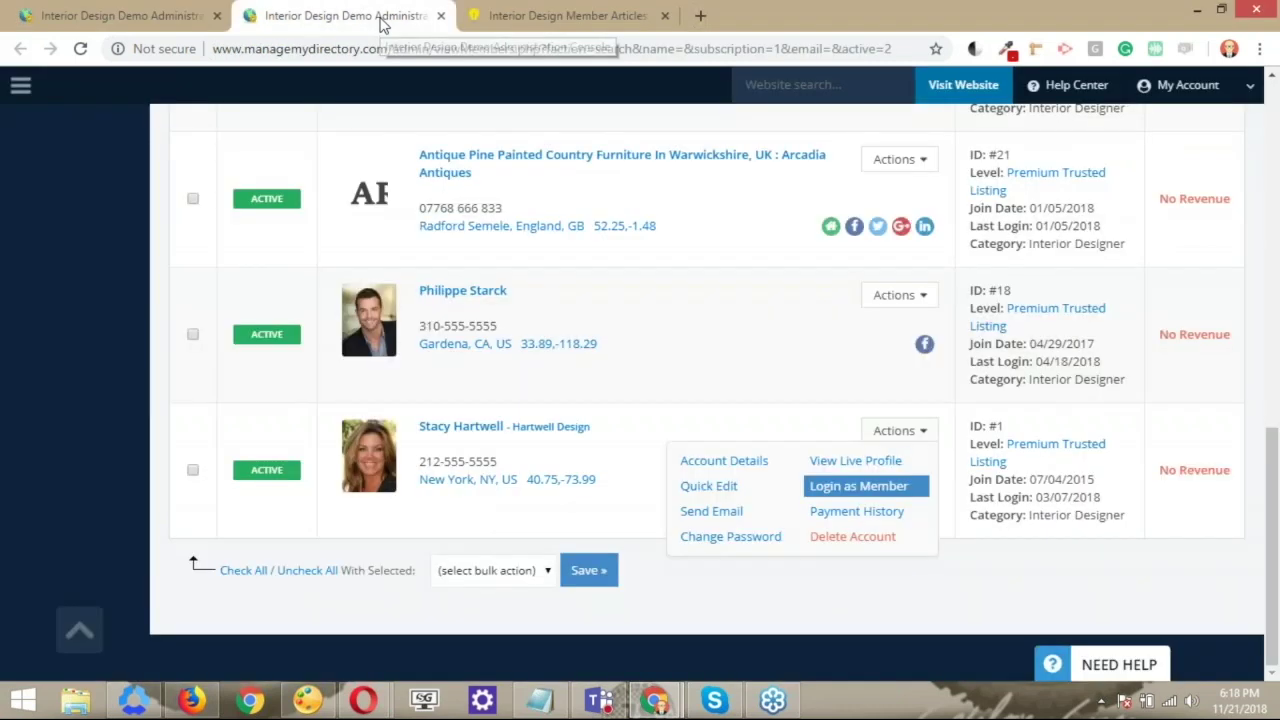
{"action": "left_click", "coordinate": [510, 16]}
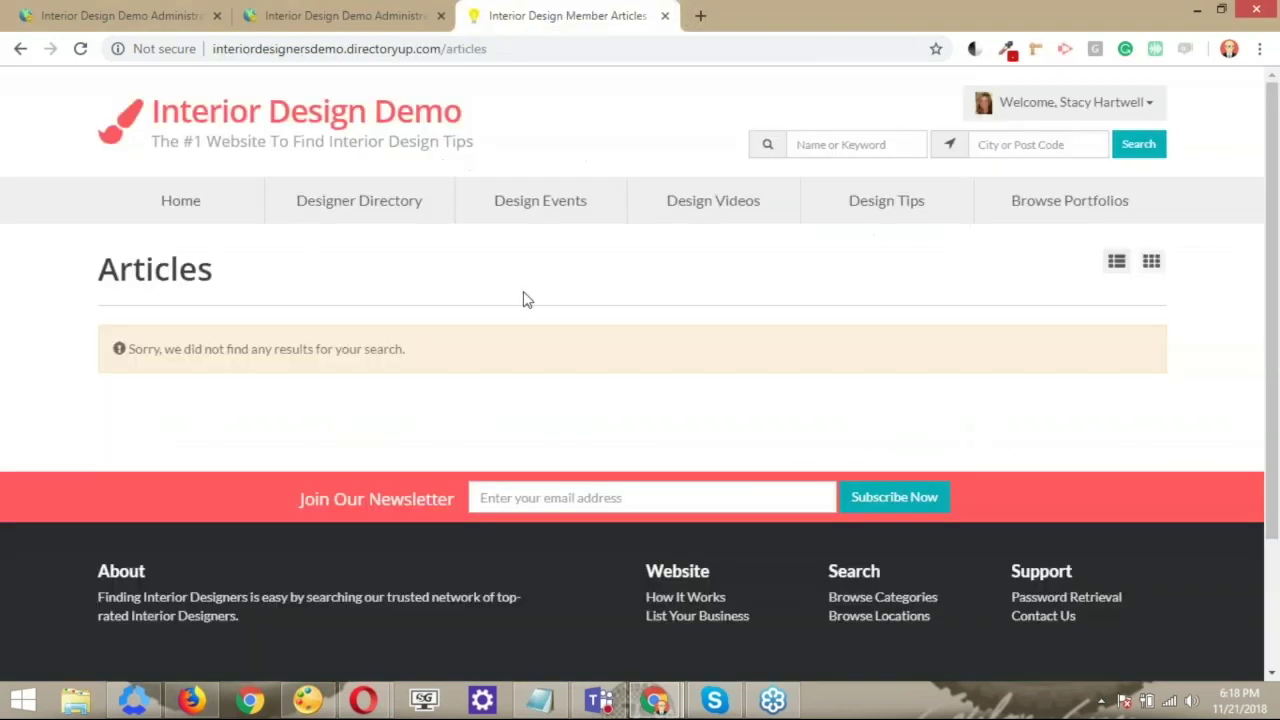
{"action": "scroll", "coordinate": [527, 299], "scroll_direction": "down", "scroll_amount": 2}
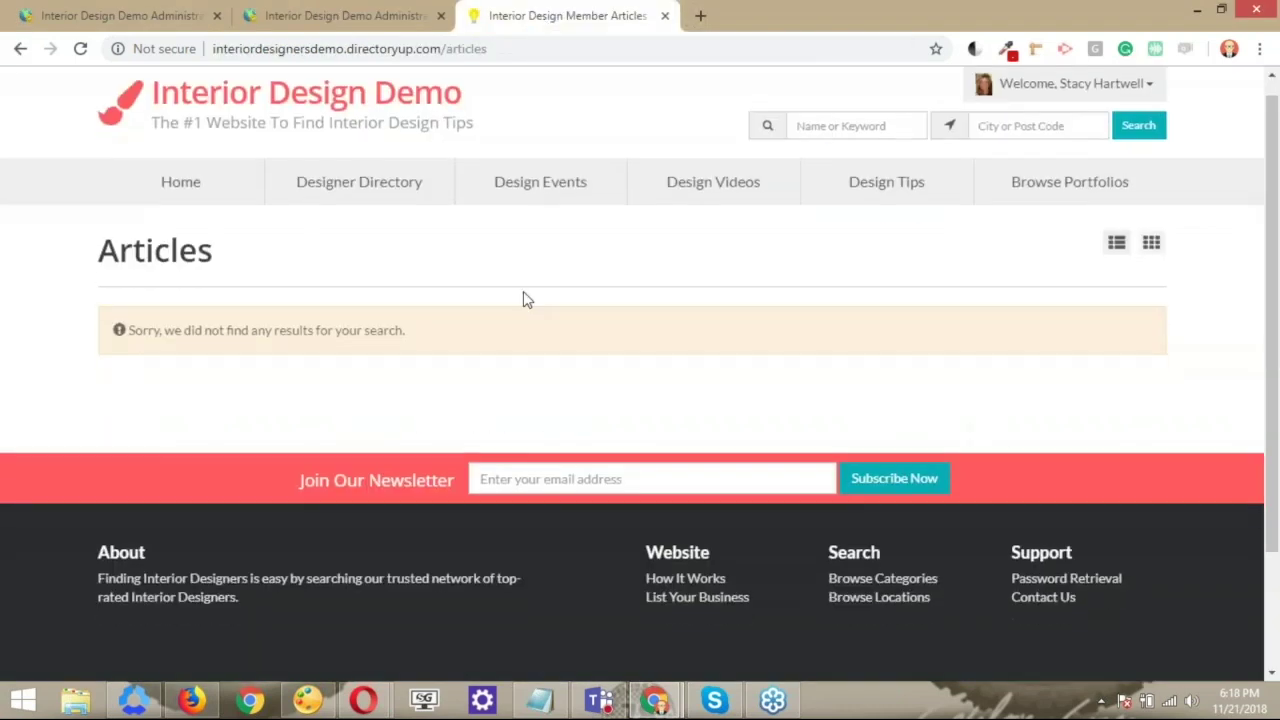
{"action": "scroll", "coordinate": [522, 298], "scroll_direction": "up", "scroll_amount": 2}
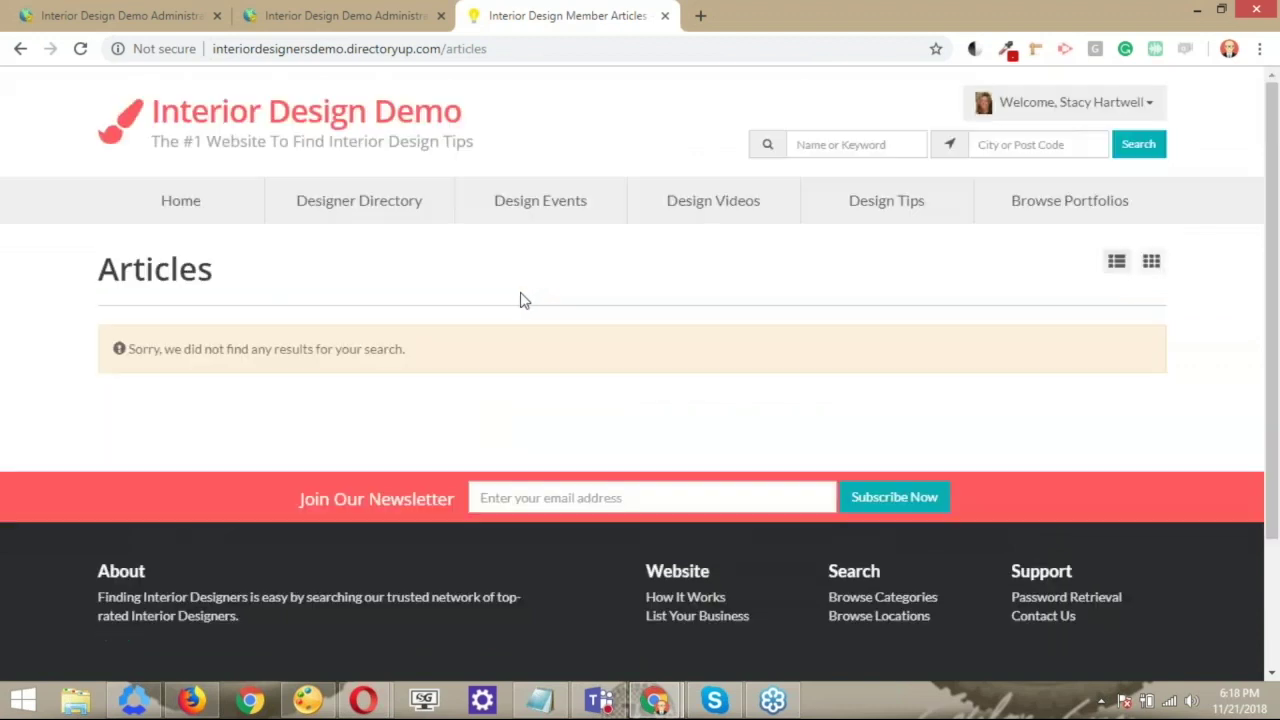
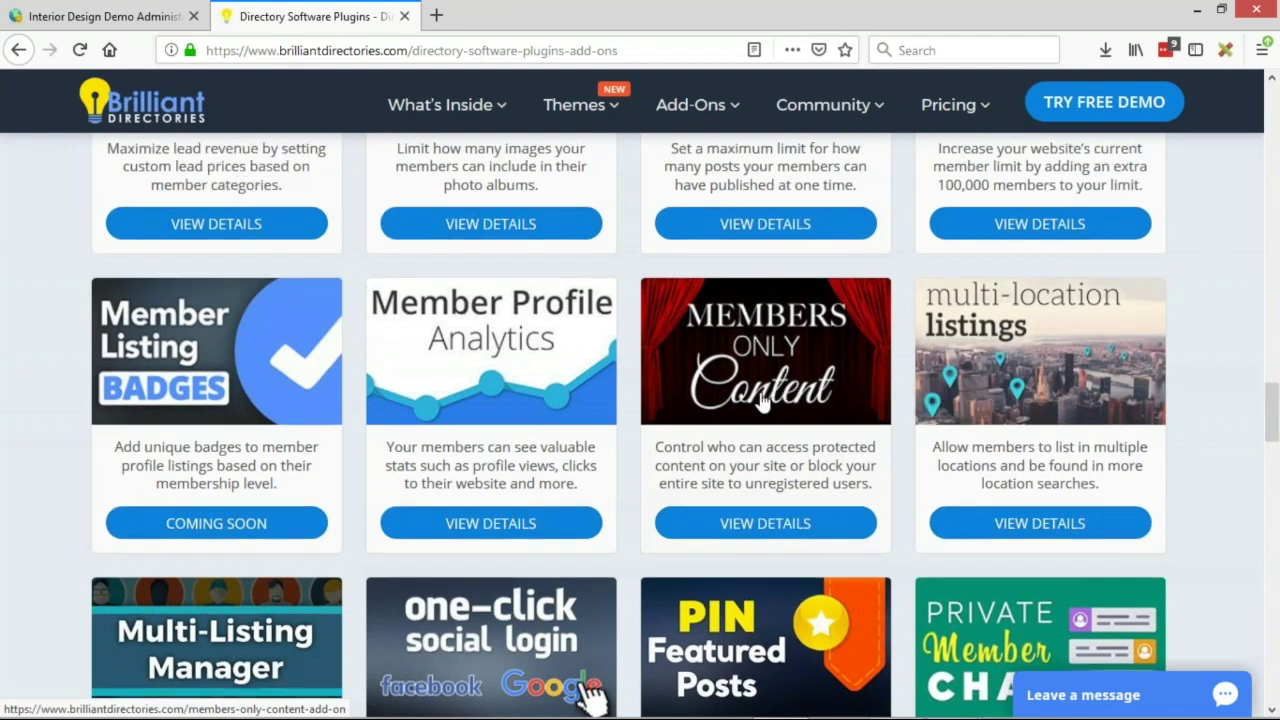
Leave the plugins page for the site administration and open the list of post type settings
{"action": "scroll", "coordinate": [766, 376], "scroll_direction": "down", "scroll_amount": 1}
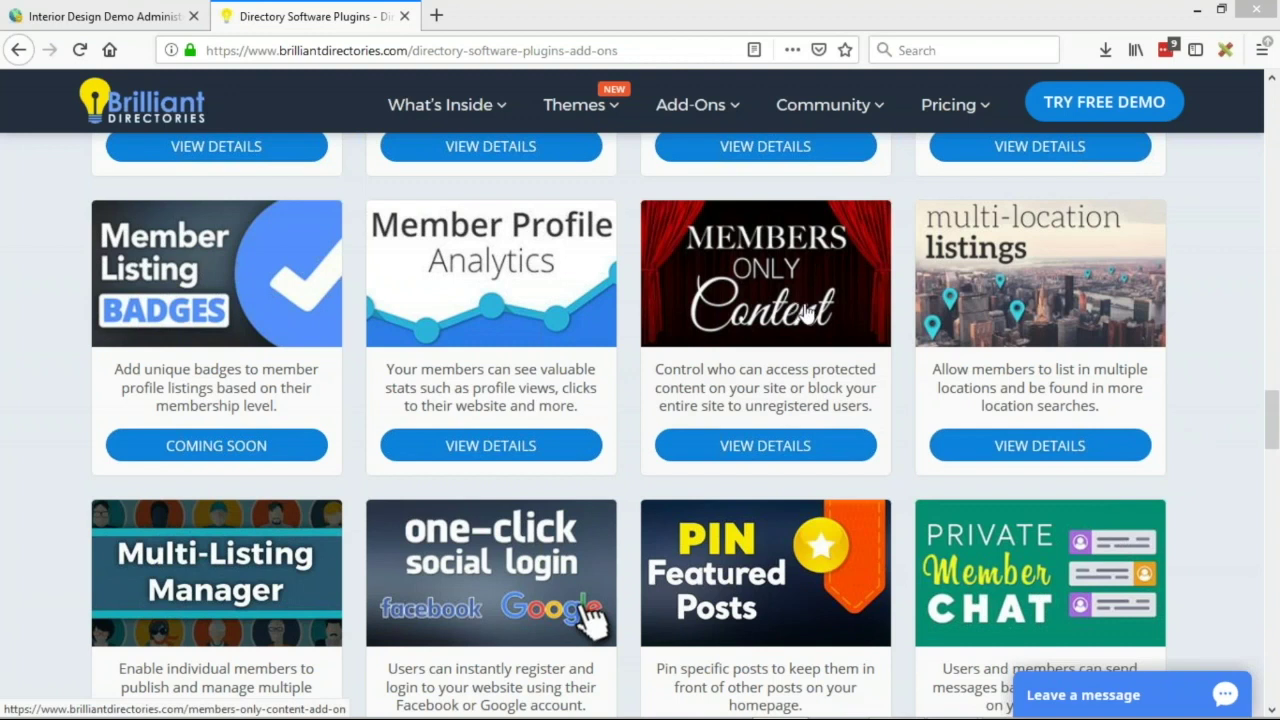
{"action": "left_click", "coordinate": [121, 18]}
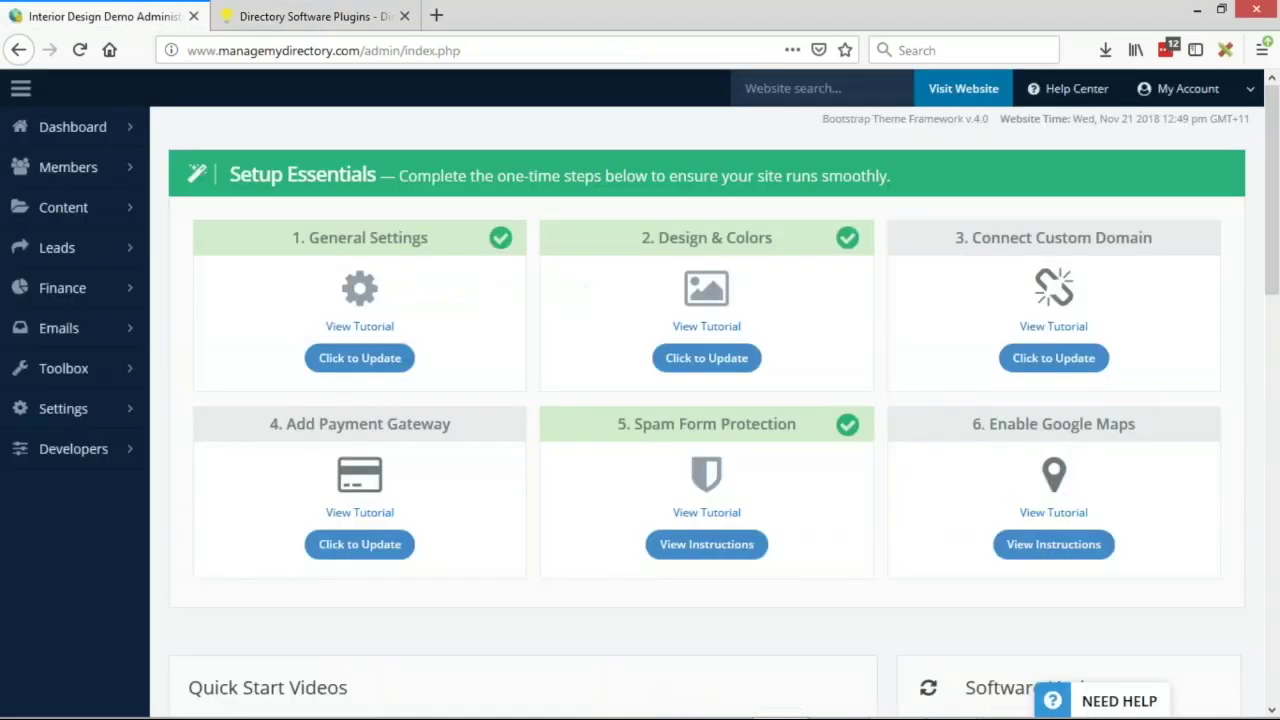
{"action": "mouse_move", "coordinate": [81, 202]}
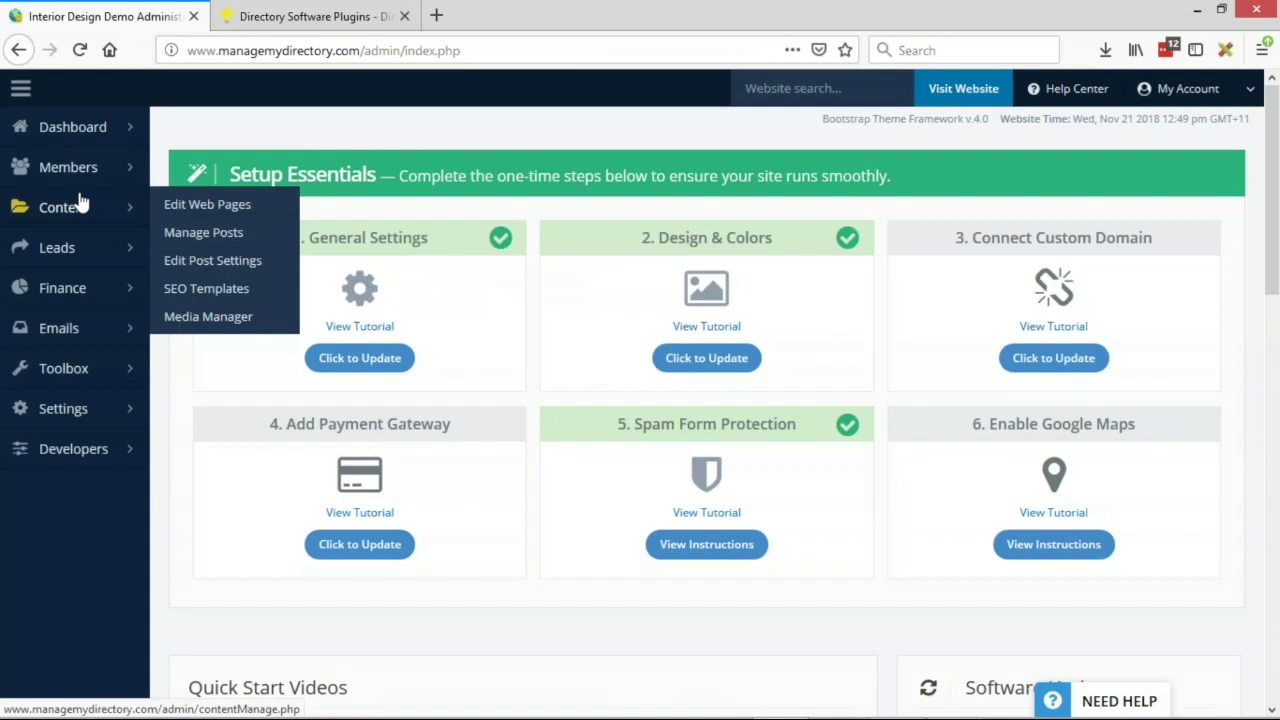
{"action": "left_click", "coordinate": [228, 262]}
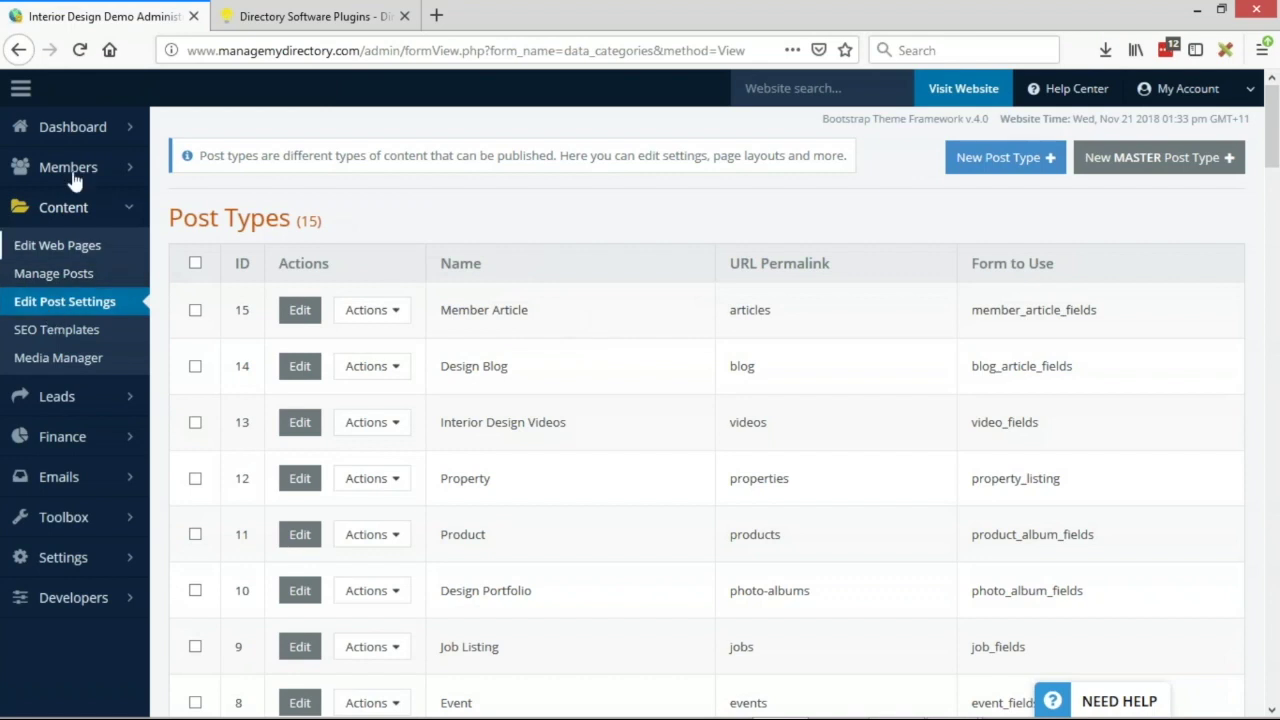
Make a copy of the Member Article post type
{"action": "mouse_move", "coordinate": [68, 145]}
{"action": "triple_click", "coordinate": [474, 310]}
{"action": "left_click", "coordinate": [533, 316]}
{"action": "left_click", "coordinate": [375, 312]}
{"action": "left_click", "coordinate": [316, 348]}
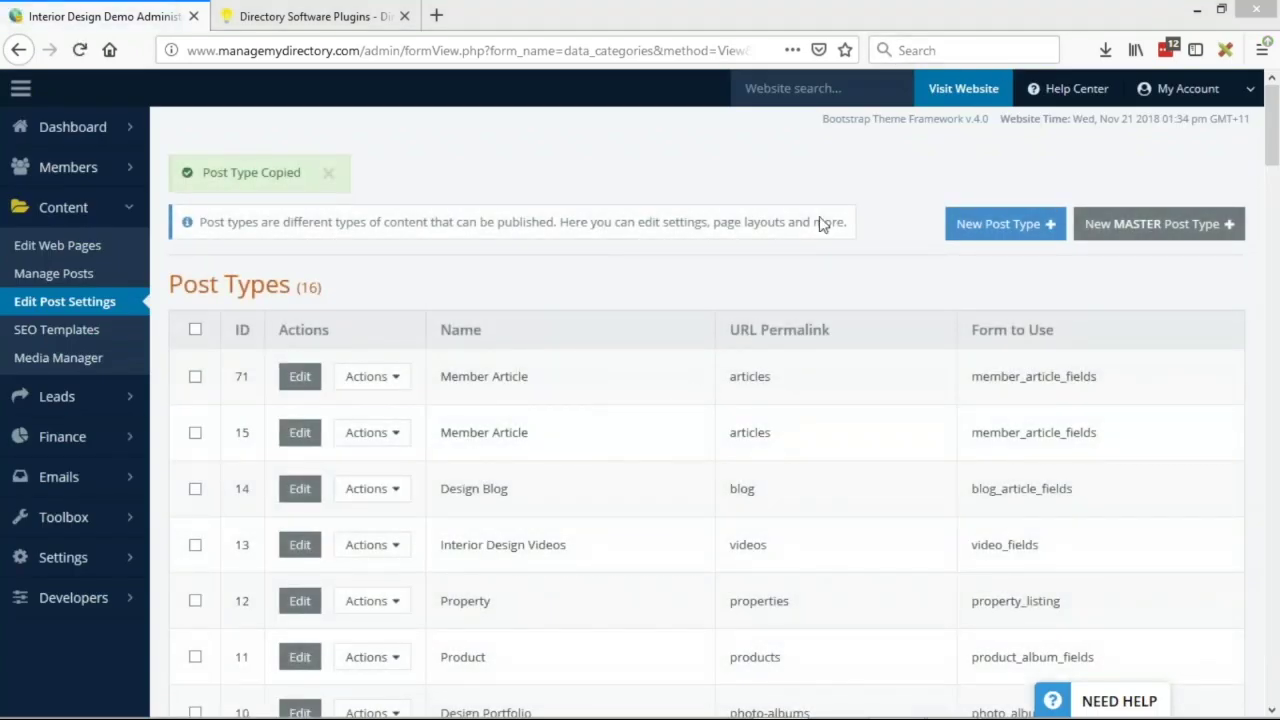
Rename the copied post type to Premium Secret Articles and set its URL permalink to premium-articles
{"action": "left_click", "coordinate": [300, 376]}
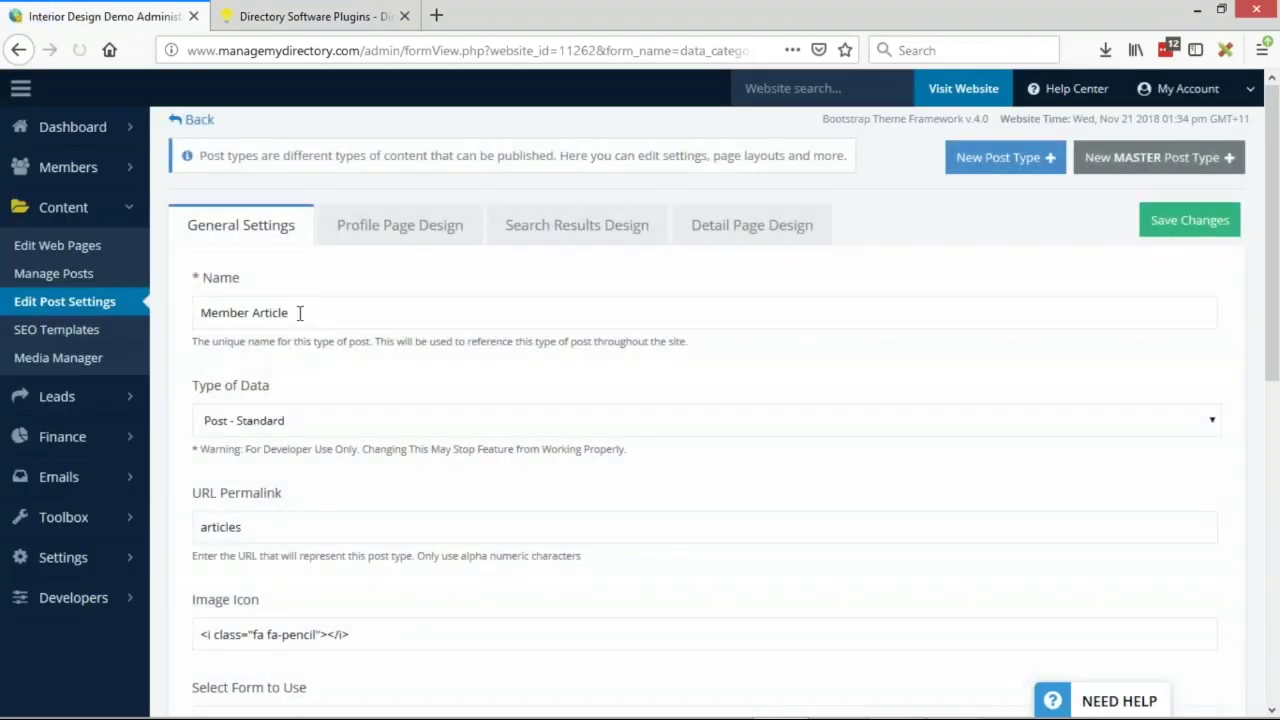
{"action": "triple_click", "coordinate": [299, 313]}
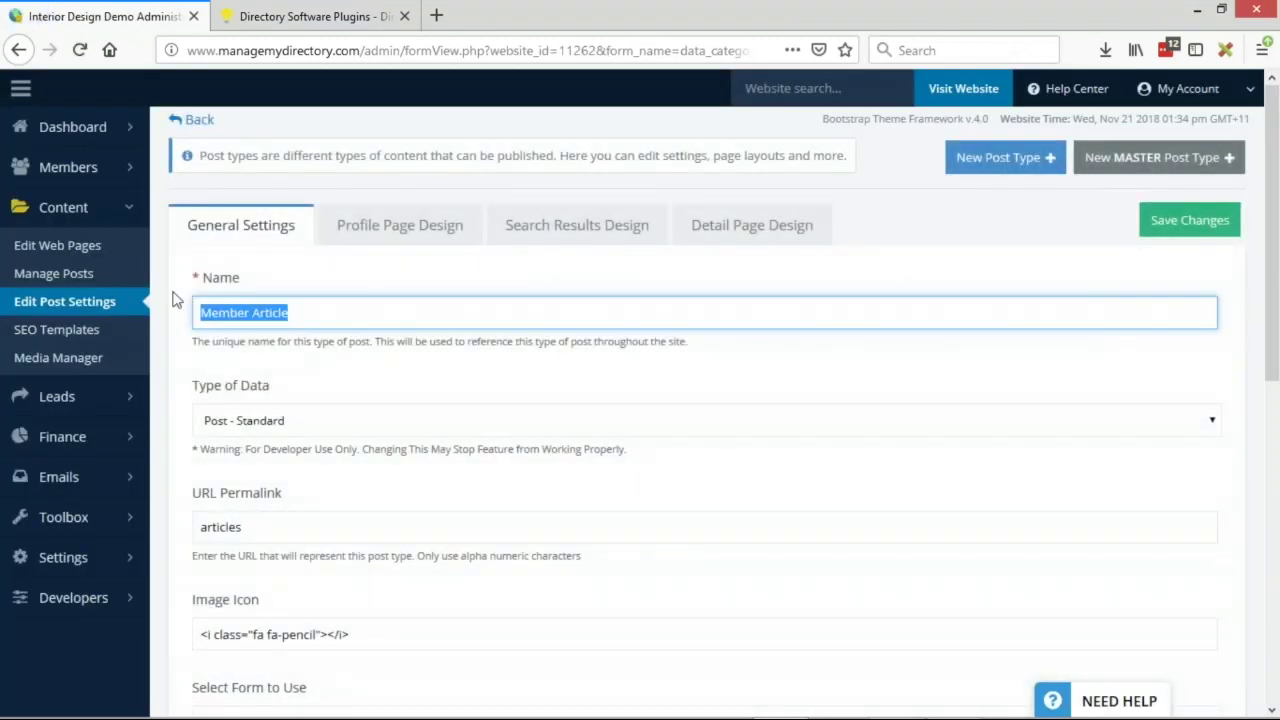
{"action": "type", "text": "Premium"}
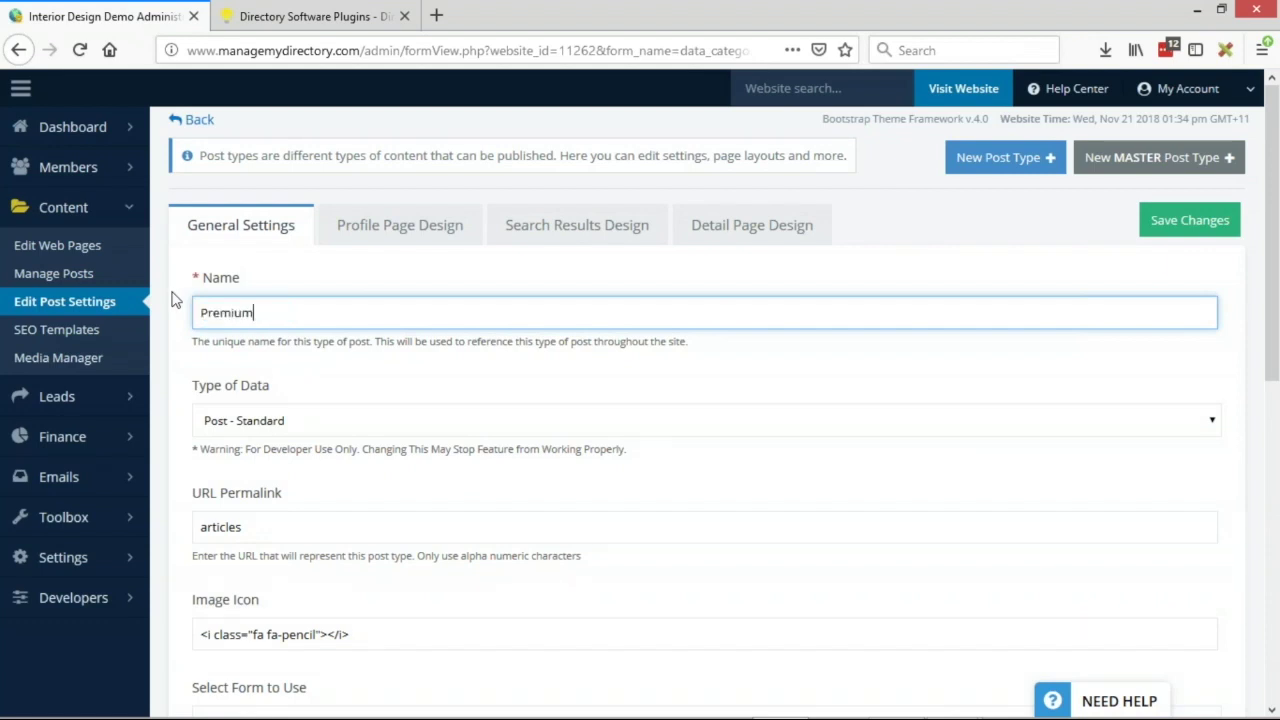
{"action": "type", "text": " Secret Articles"}
{"action": "left_click_drag", "start_coordinate": [204, 527], "coordinate": [297, 524]}
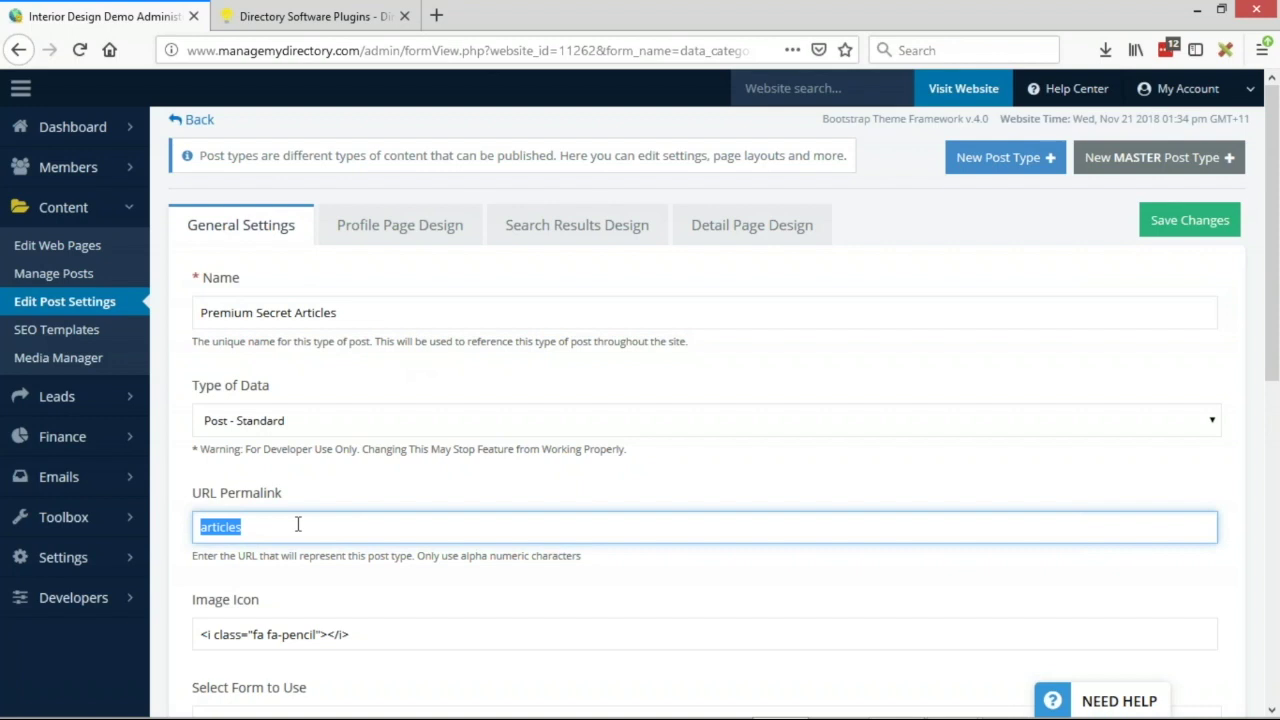
{"action": "key", "text": "Home"}
{"action": "type", "text": "premium-"}
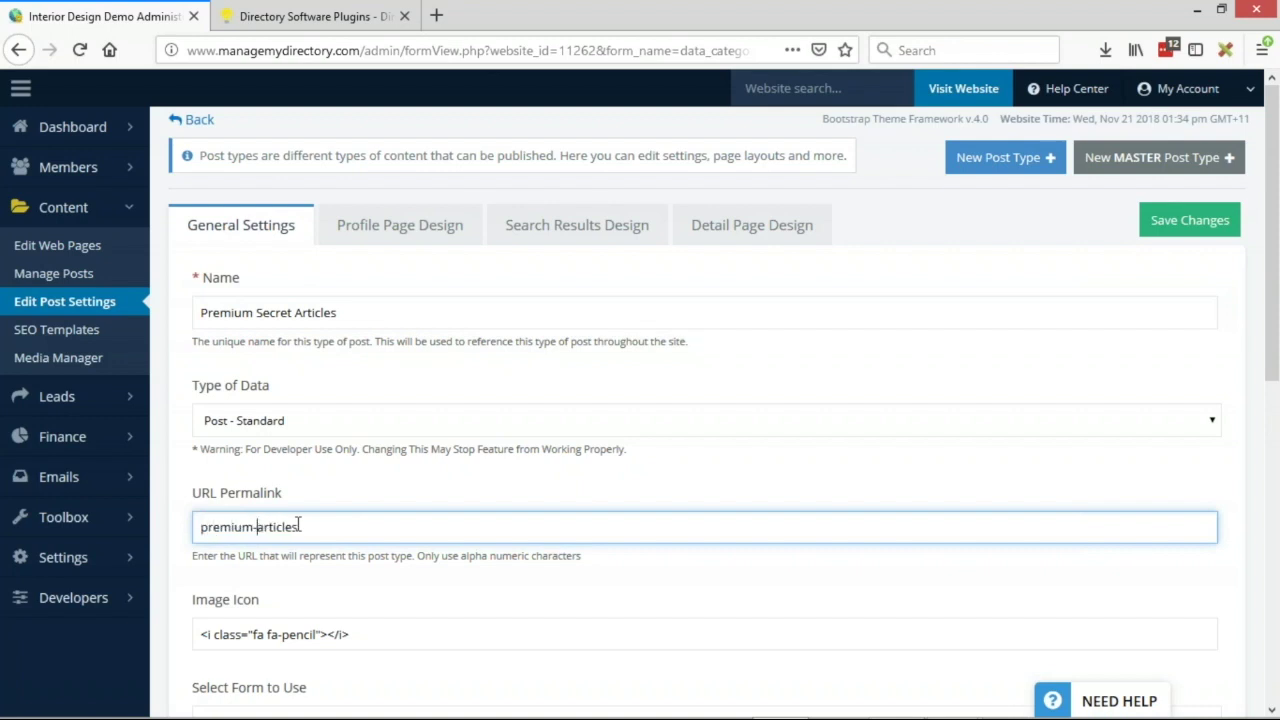
{"action": "scroll", "coordinate": [298, 523], "scroll_direction": "down", "scroll_amount": 3}
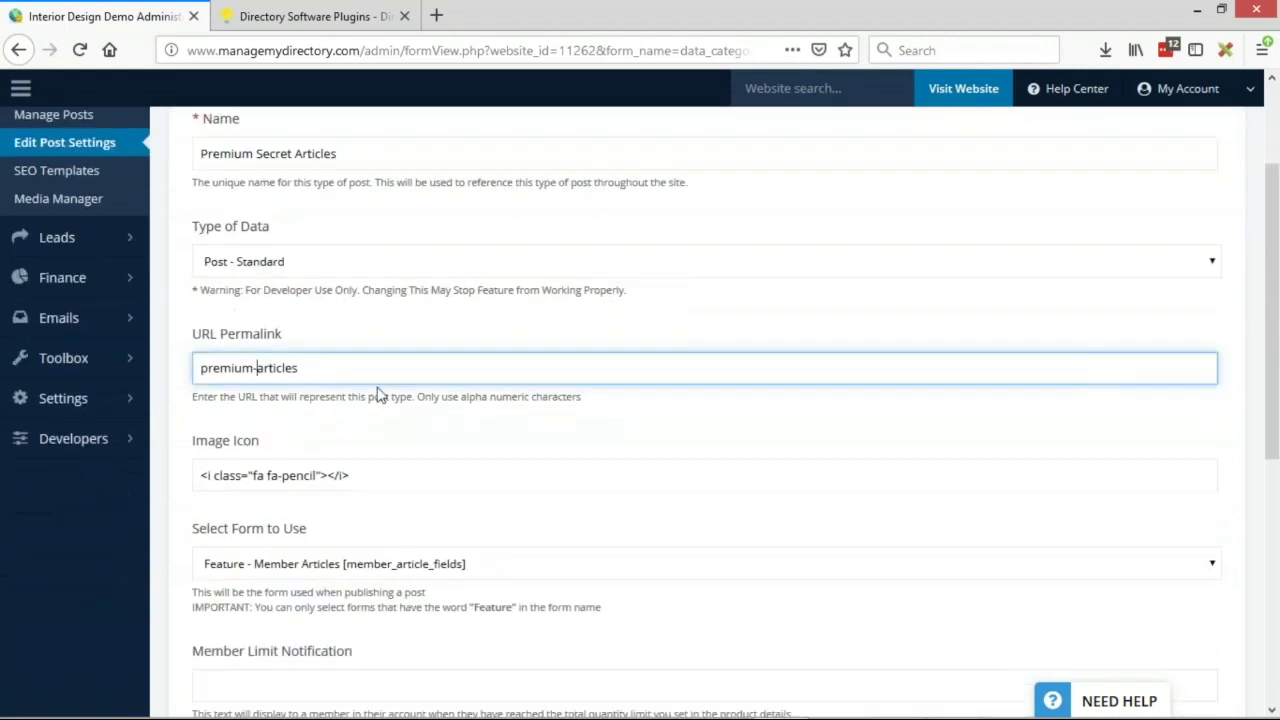
{"action": "scroll", "coordinate": [380, 358], "scroll_direction": "up", "scroll_amount": 3}
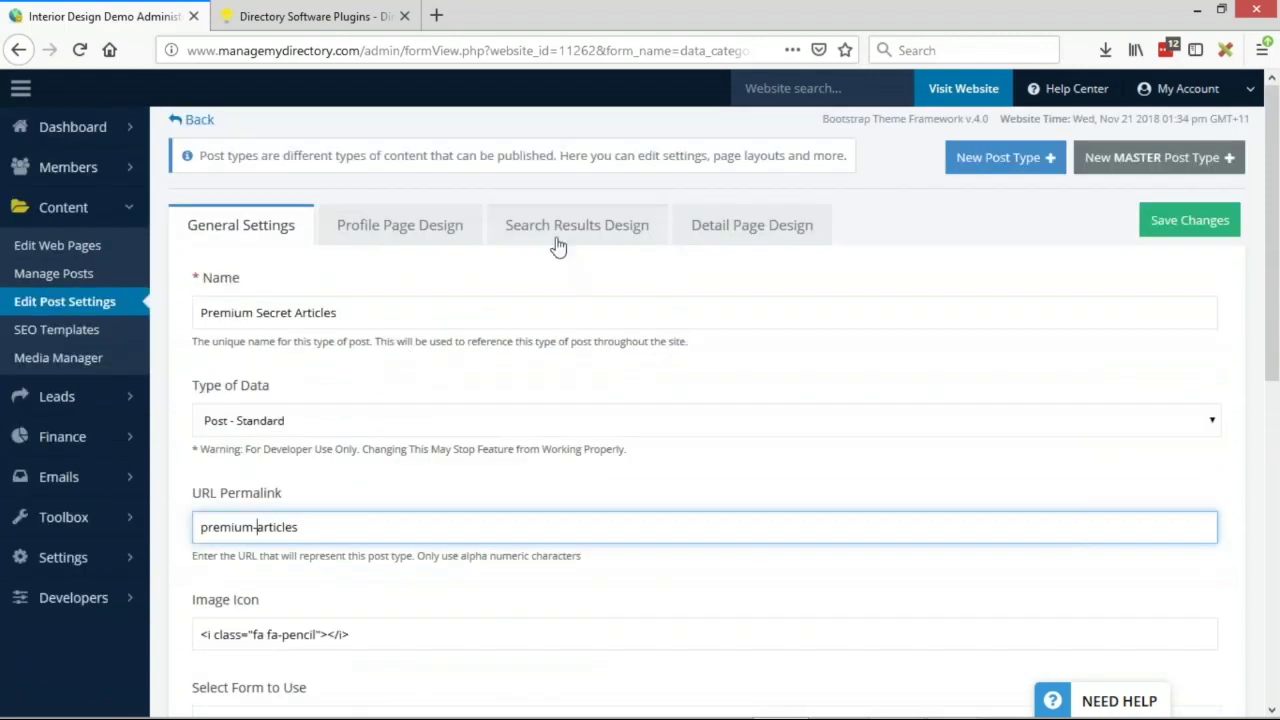
Reuse the name Premium Secret Articles as the default H1 of the search results design and save the post type
{"action": "left_click_drag", "start_coordinate": [371, 315], "coordinate": [163, 310]}
{"action": "key", "text": "ctrl+c"}
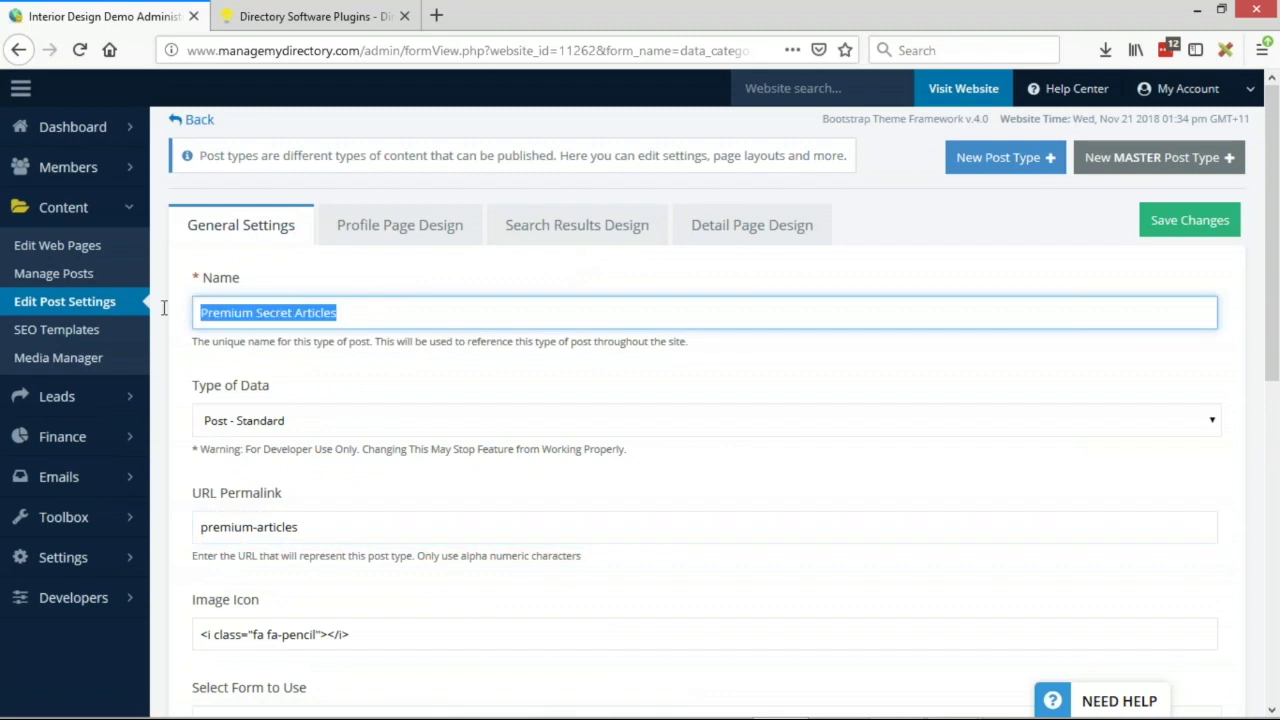
{"action": "left_click", "coordinate": [553, 238]}
{"action": "left_click", "coordinate": [243, 380]}
{"action": "left_click_drag", "start_coordinate": [243, 380], "coordinate": [200, 380]}
{"action": "key", "text": "ctrl+v"}
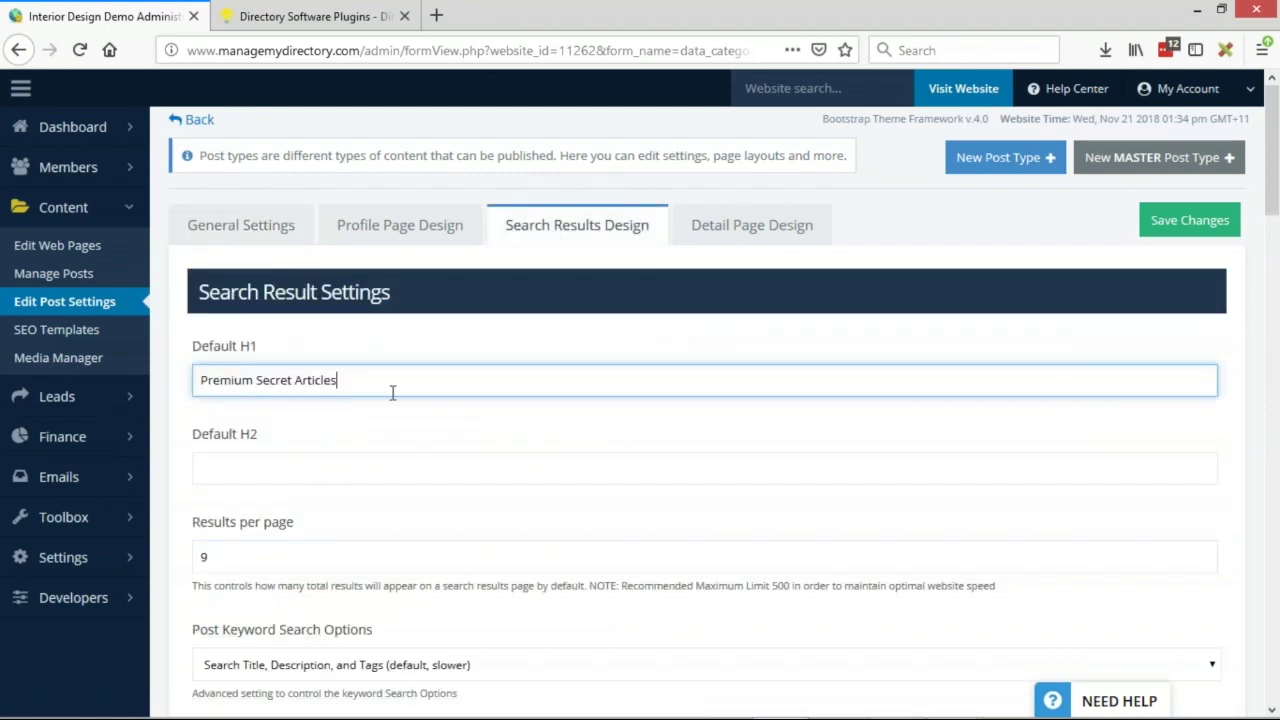
{"action": "left_click", "coordinate": [1183, 230]}
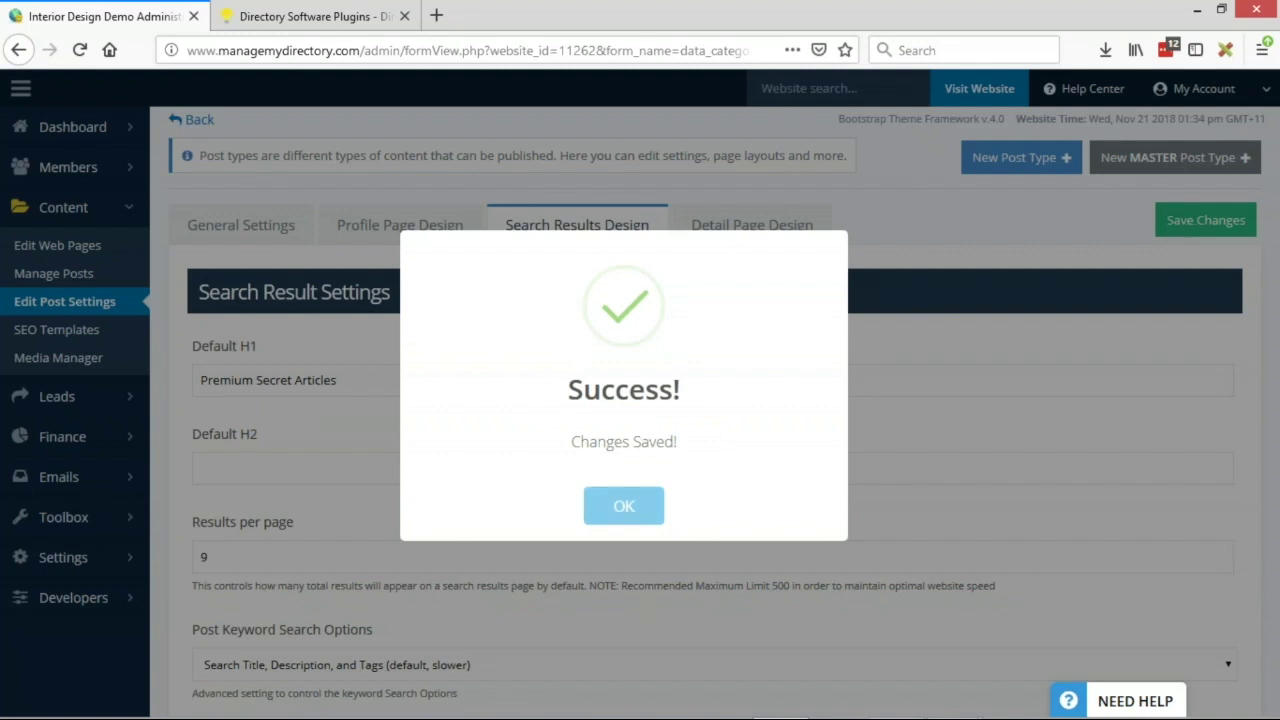
{"action": "left_click", "coordinate": [624, 506]}
Set Always Show Content to No in the post type's general settings and save the change
{"action": "left_click", "coordinate": [268, 230]}
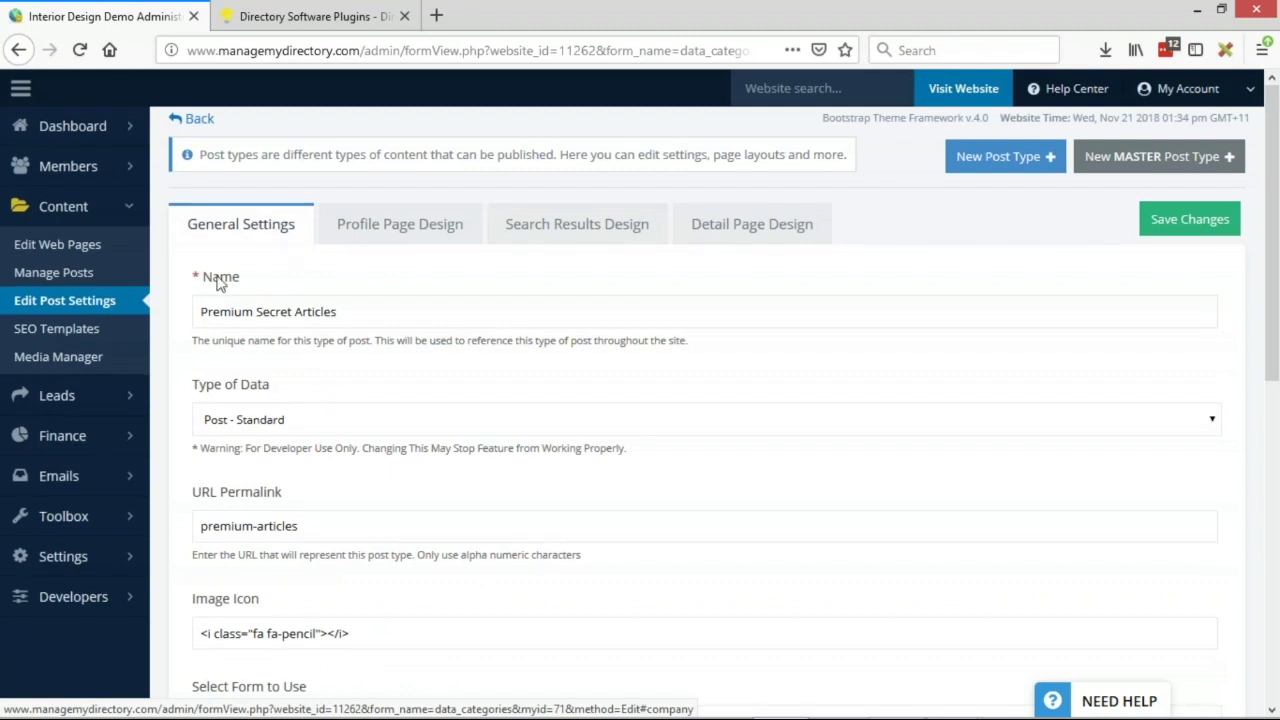
{"action": "scroll", "coordinate": [205, 285], "scroll_direction": "down", "scroll_amount": 4}
{"action": "scroll", "coordinate": [181, 318], "scroll_direction": "down", "scroll_amount": 6}
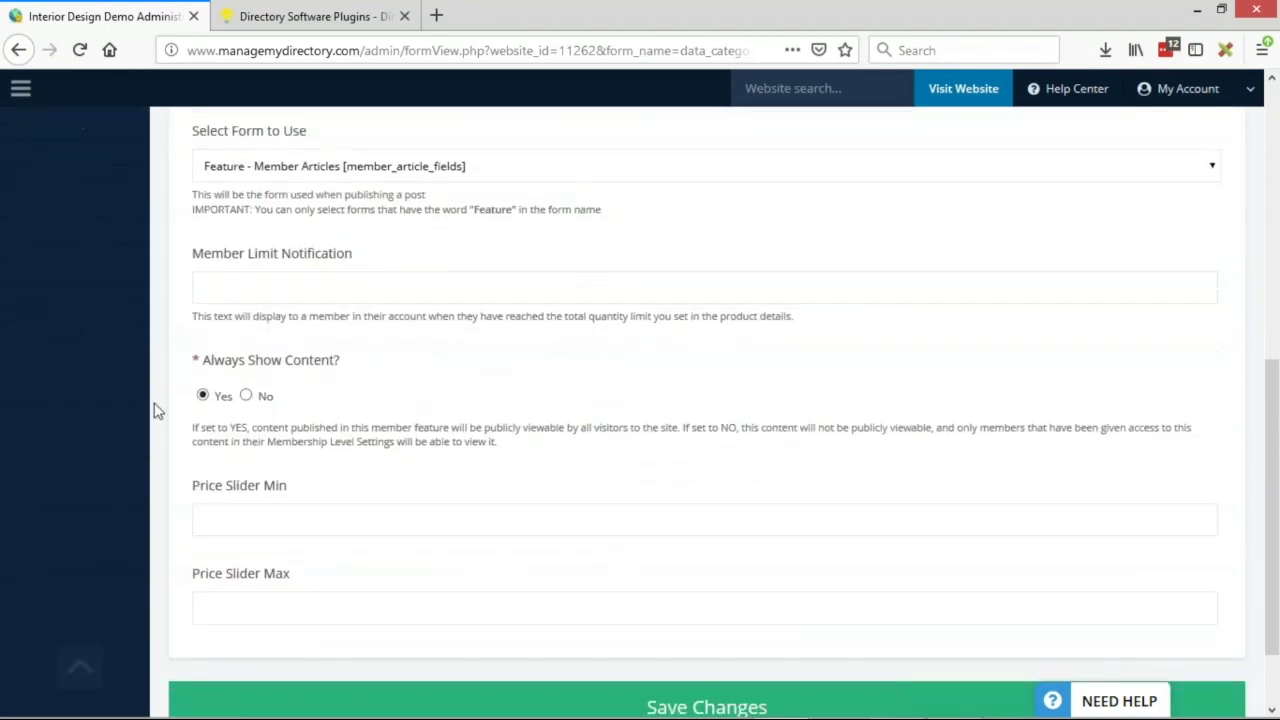
{"action": "left_click_drag", "start_coordinate": [203, 283], "coordinate": [382, 270]}
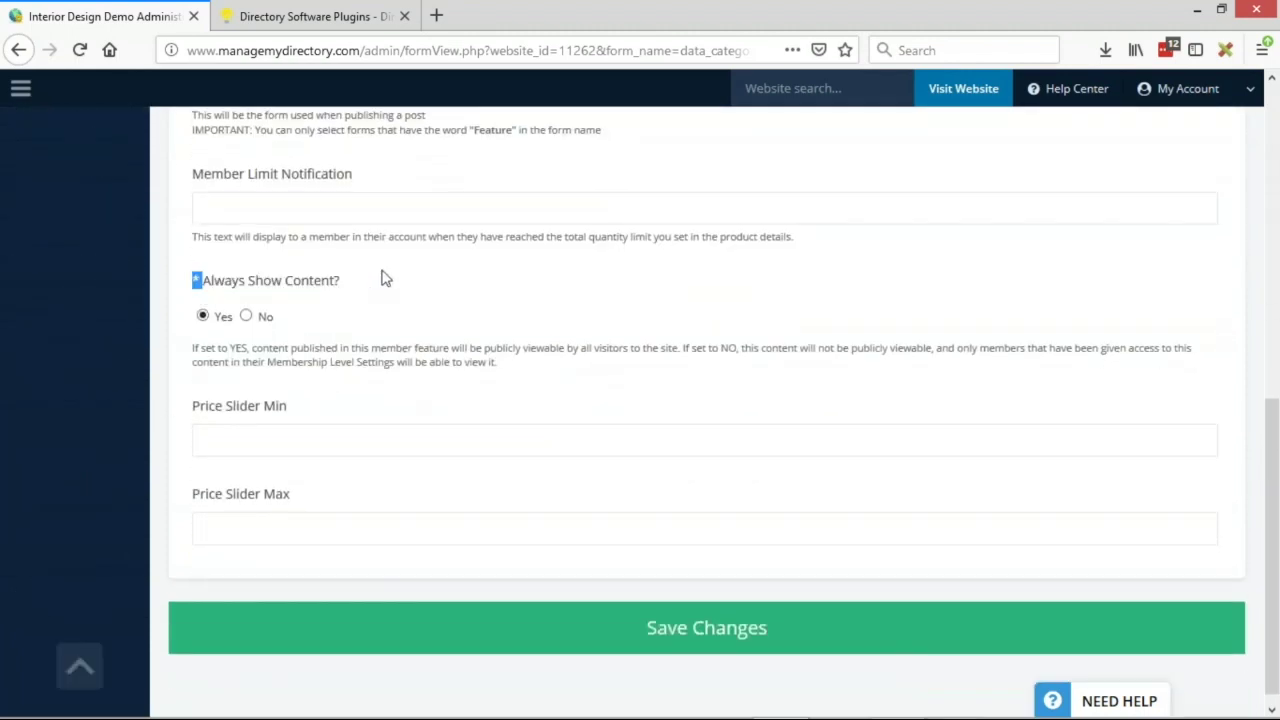
{"action": "left_click", "coordinate": [209, 289]}
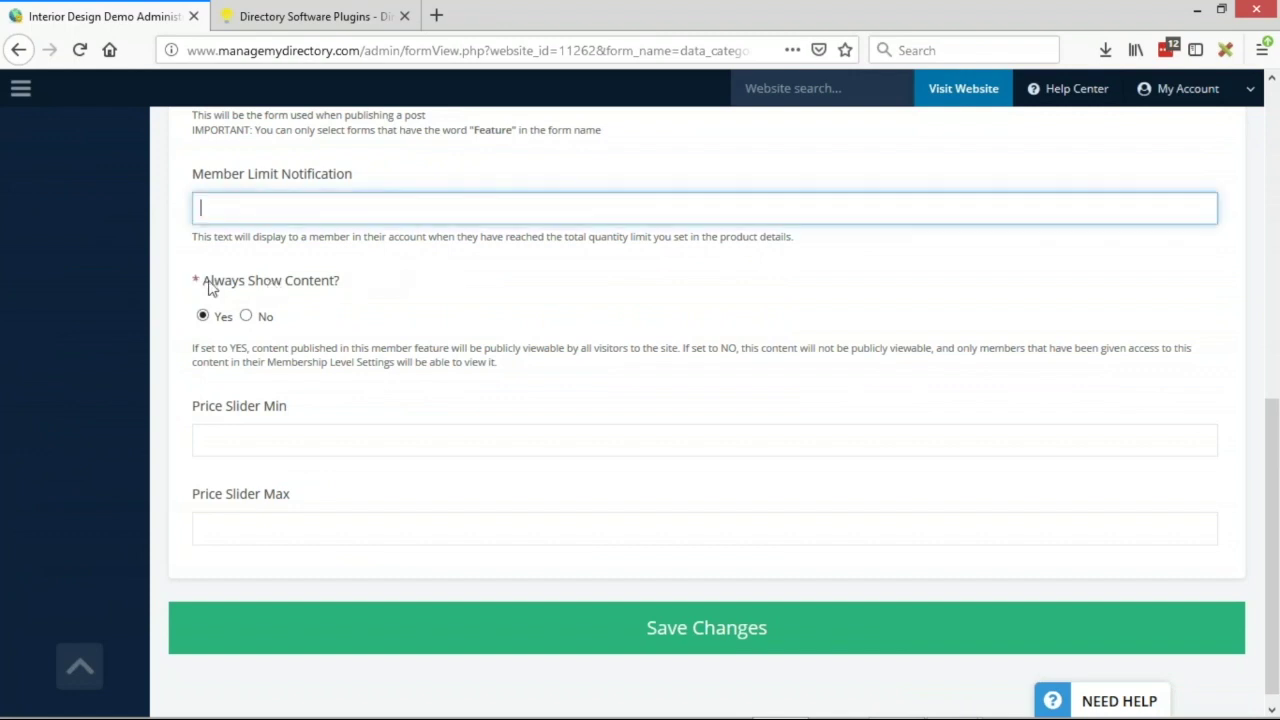
{"action": "left_click_drag", "start_coordinate": [194, 289], "coordinate": [350, 285]}
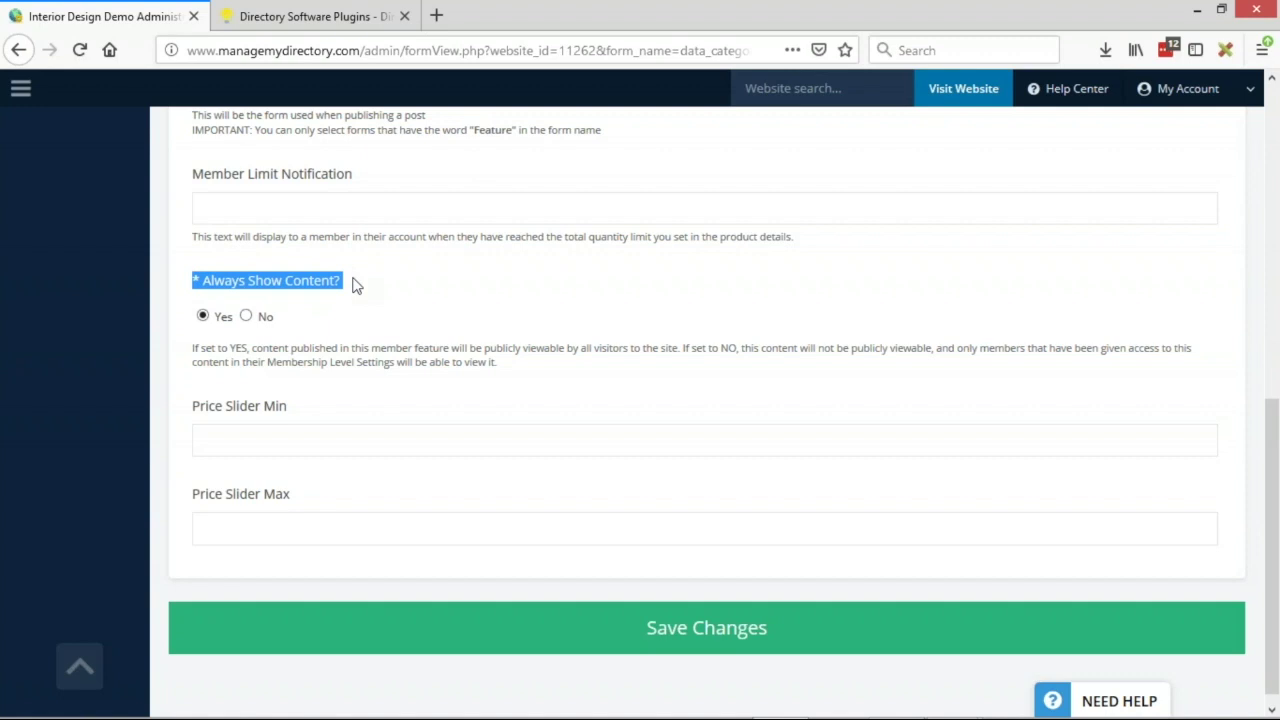
{"action": "left_click", "coordinate": [248, 317]}
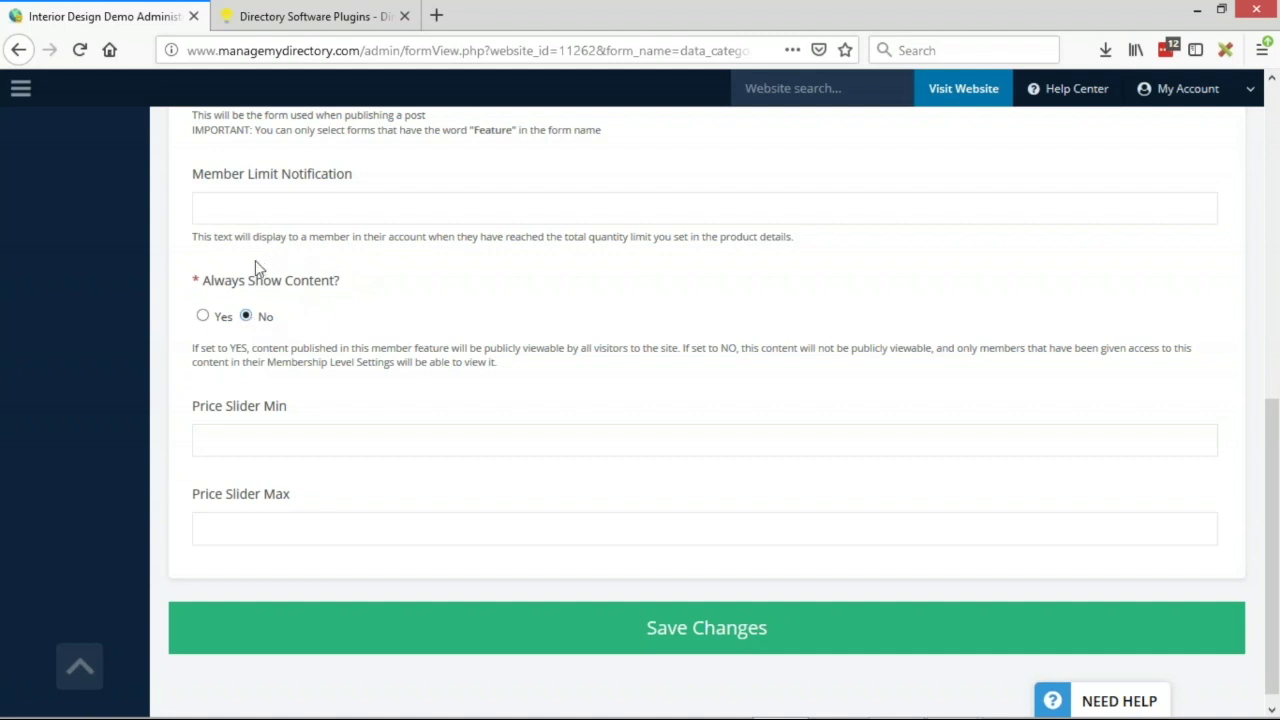
{"action": "left_click", "coordinate": [712, 654]}
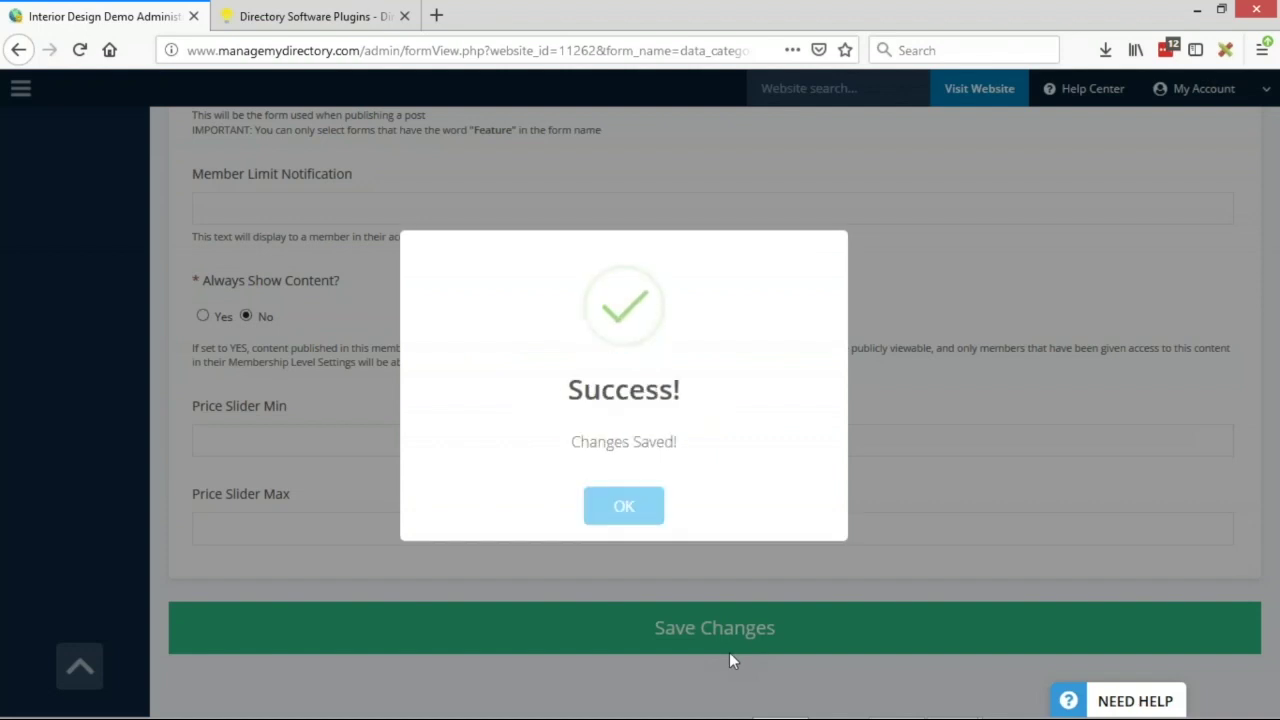
{"action": "left_click", "coordinate": [604, 502]}
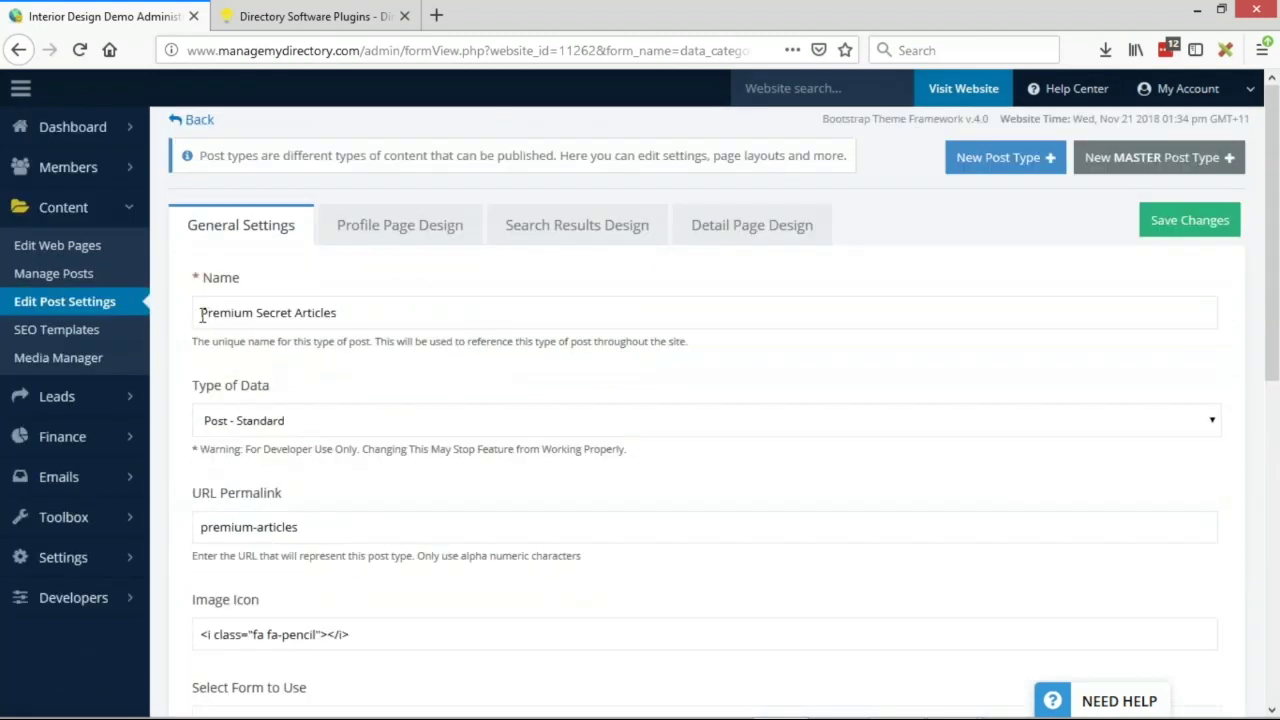
Return to the post types list and check the Premium Secret Articles entry
{"action": "left_click_drag", "start_coordinate": [200, 313], "coordinate": [346, 314]}
{"action": "left_click", "coordinate": [61, 314]}
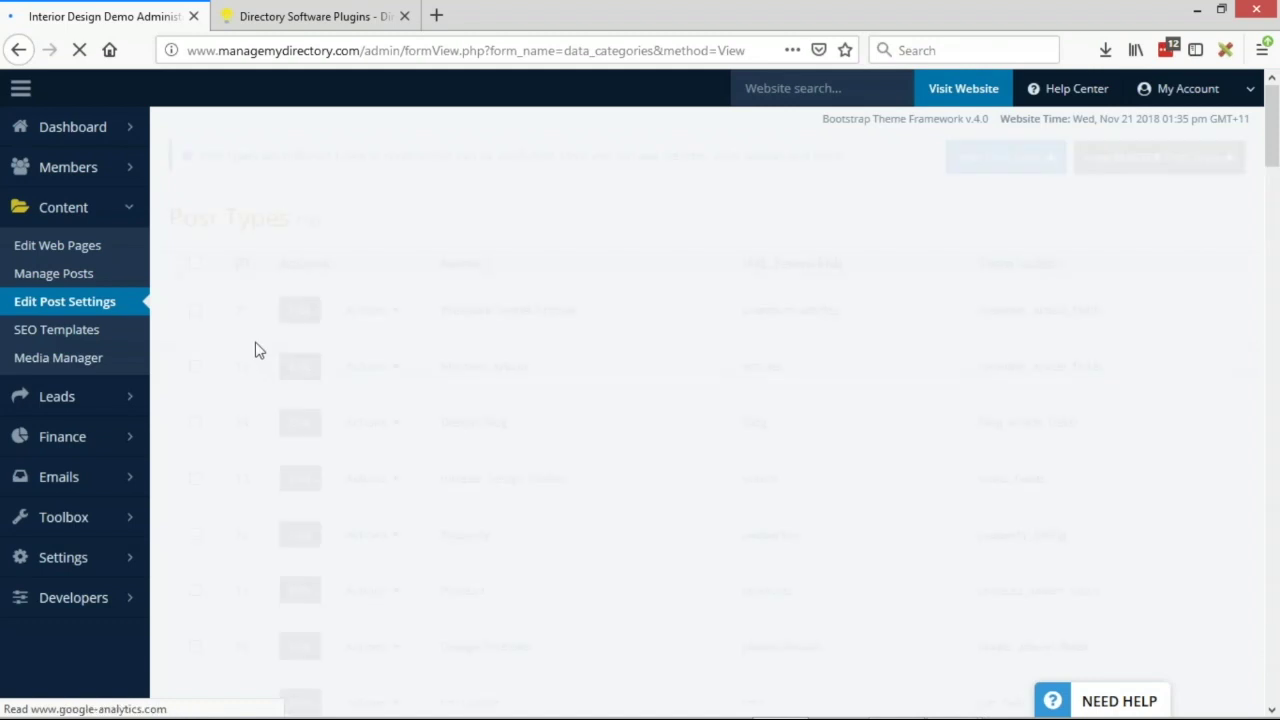
{"action": "left_click_drag", "start_coordinate": [440, 311], "coordinate": [580, 312]}
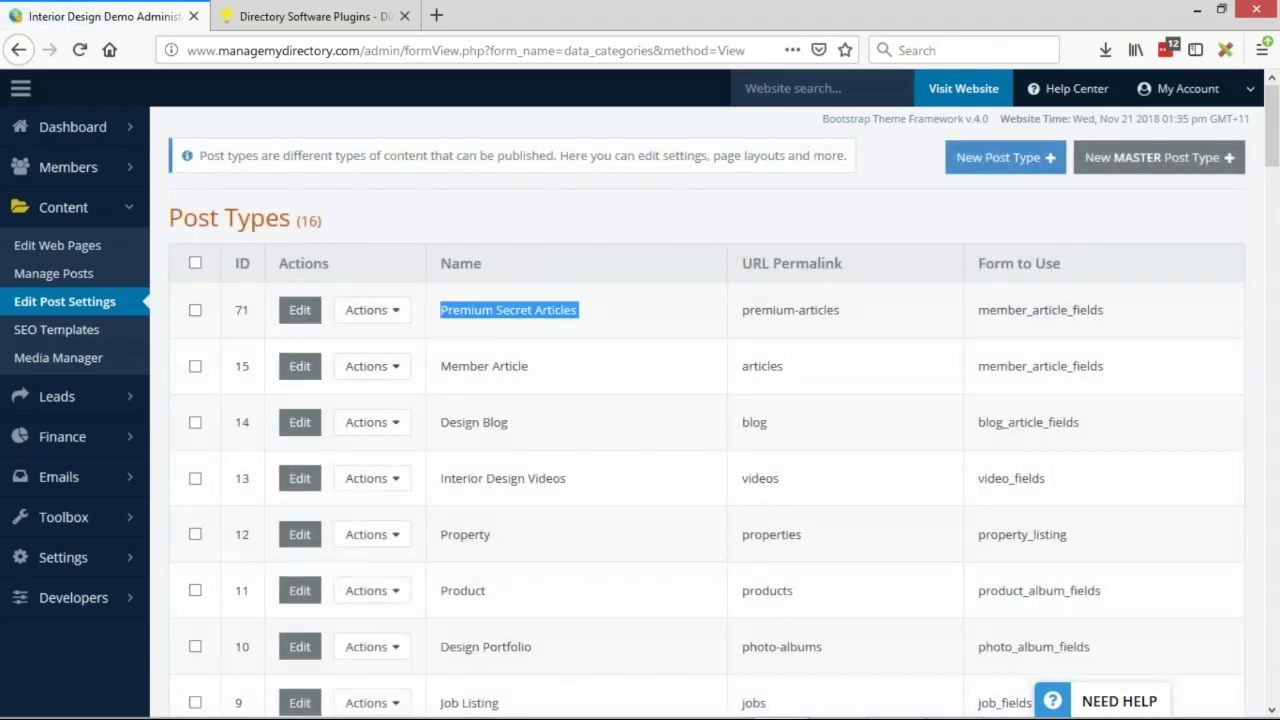
{"action": "left_click", "coordinate": [586, 315]}
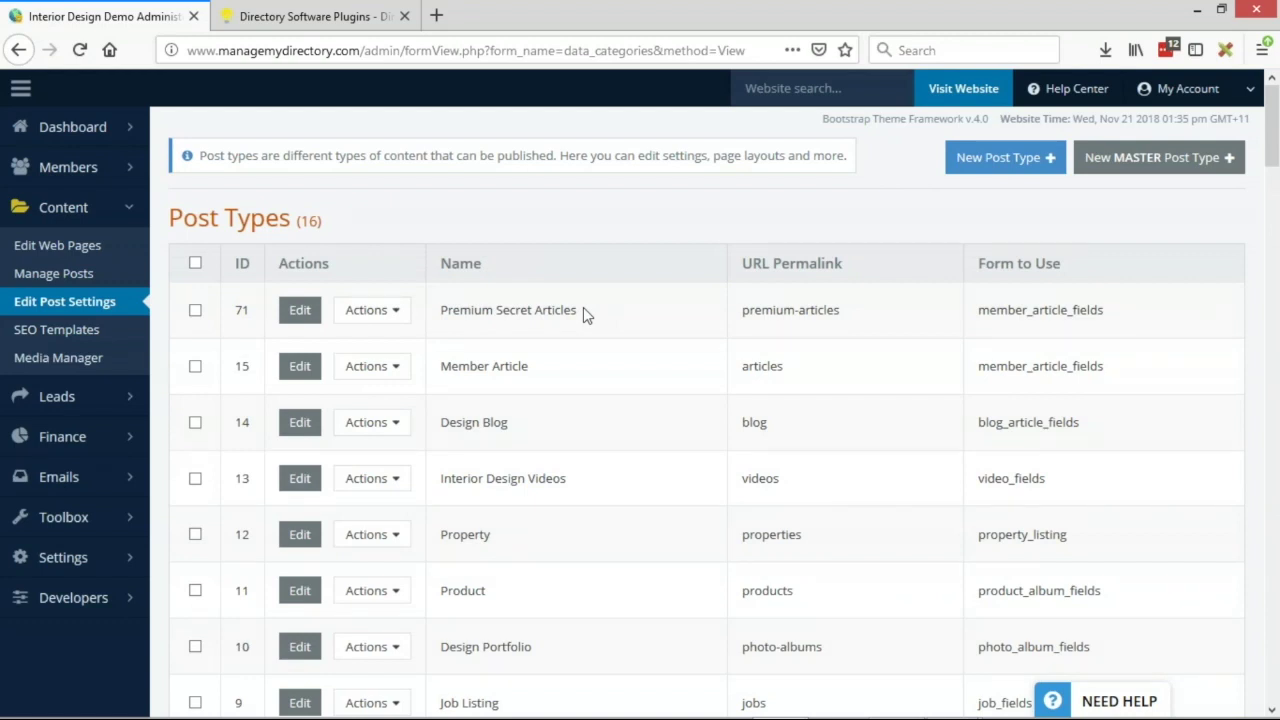
Open the Admin - Blog Contributor membership product for editing from the product management list
{"action": "mouse_move", "coordinate": [152, 432]}
{"action": "left_click", "coordinate": [195, 433]}
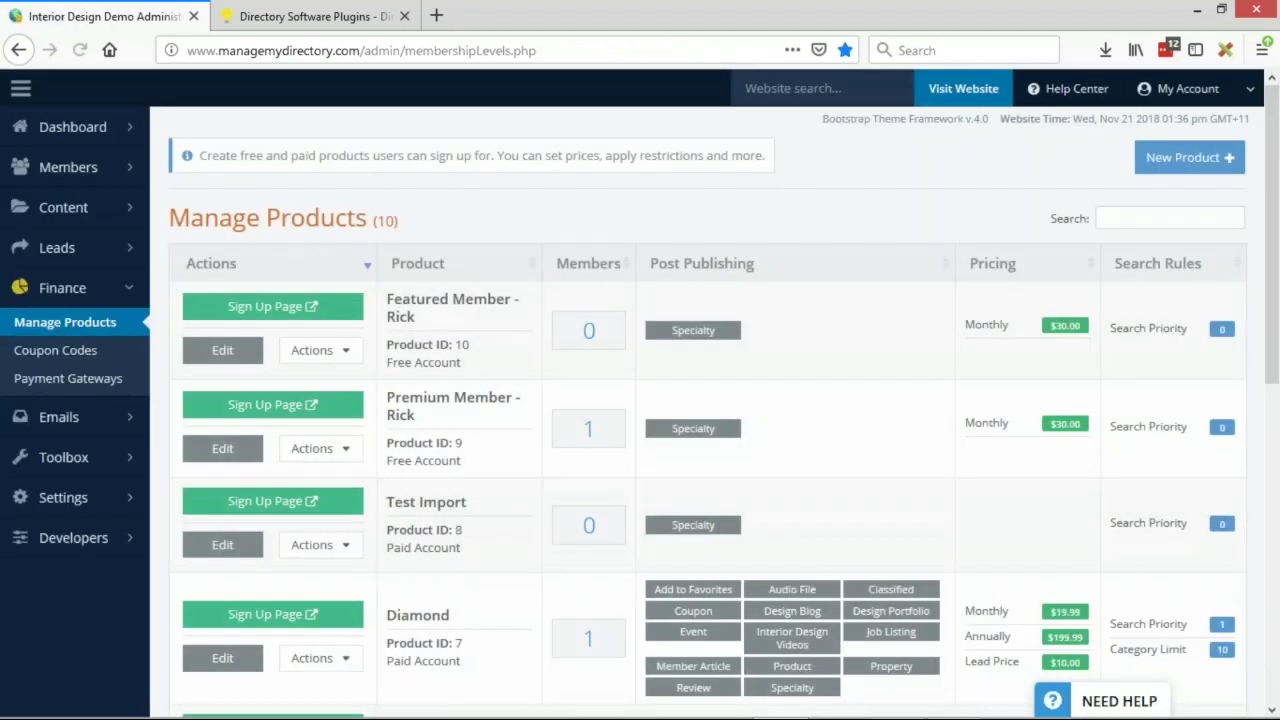
{"action": "scroll", "coordinate": [486, 363], "scroll_direction": "down", "scroll_amount": 2}
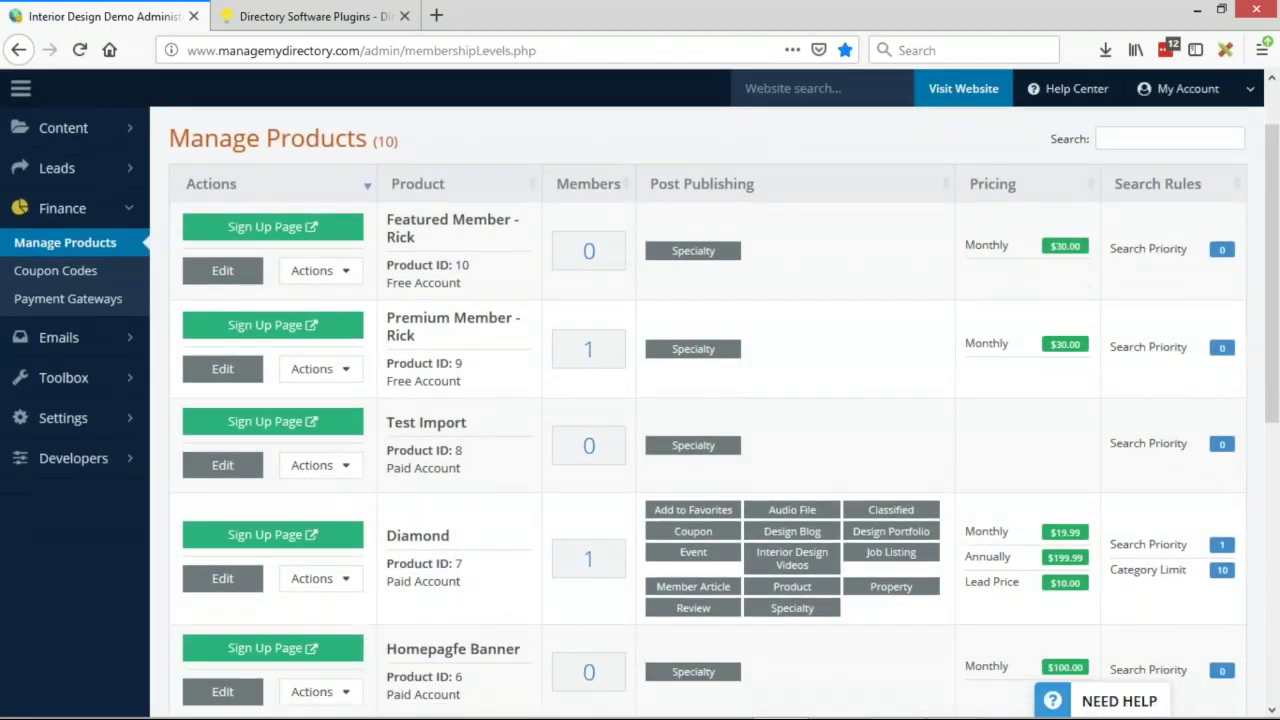
{"action": "scroll", "coordinate": [494, 360], "scroll_direction": "down", "scroll_amount": 6}
{"action": "left_click", "coordinate": [312, 326]}
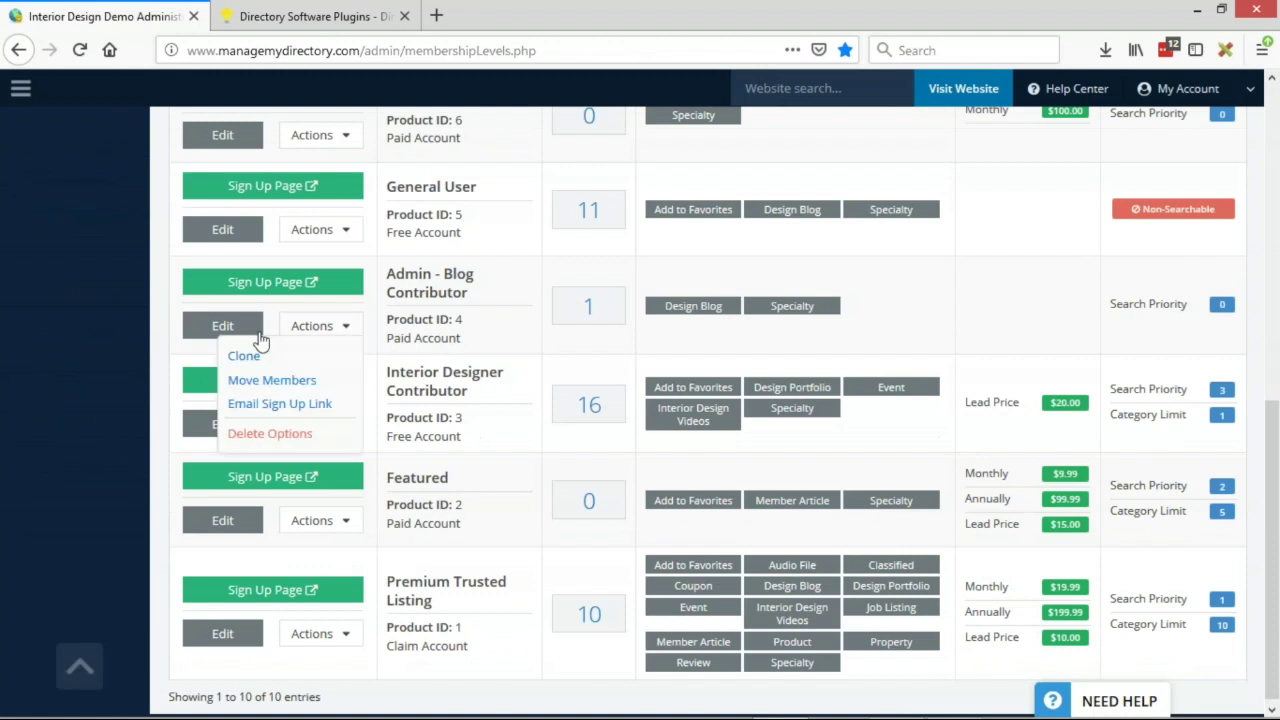
{"action": "left_click", "coordinate": [229, 329]}
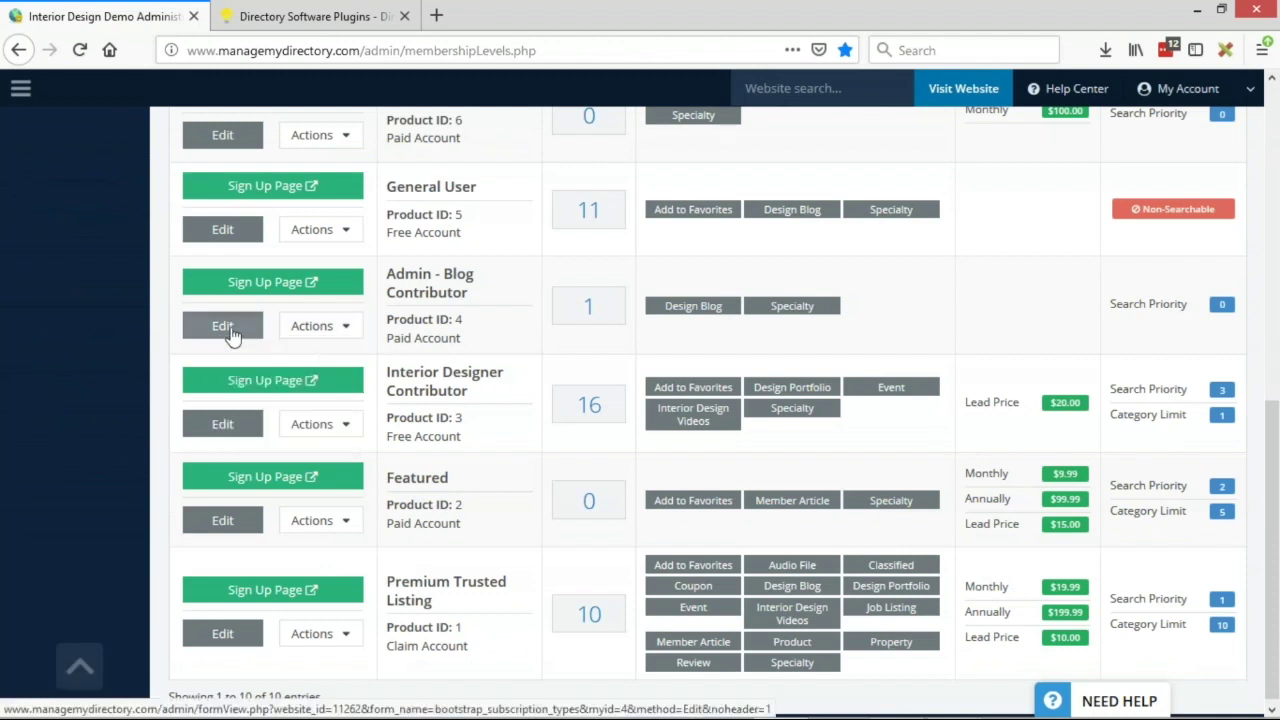
{"action": "left_click_drag", "start_coordinate": [386, 276], "coordinate": [517, 310]}
{"action": "left_click", "coordinate": [225, 326]}
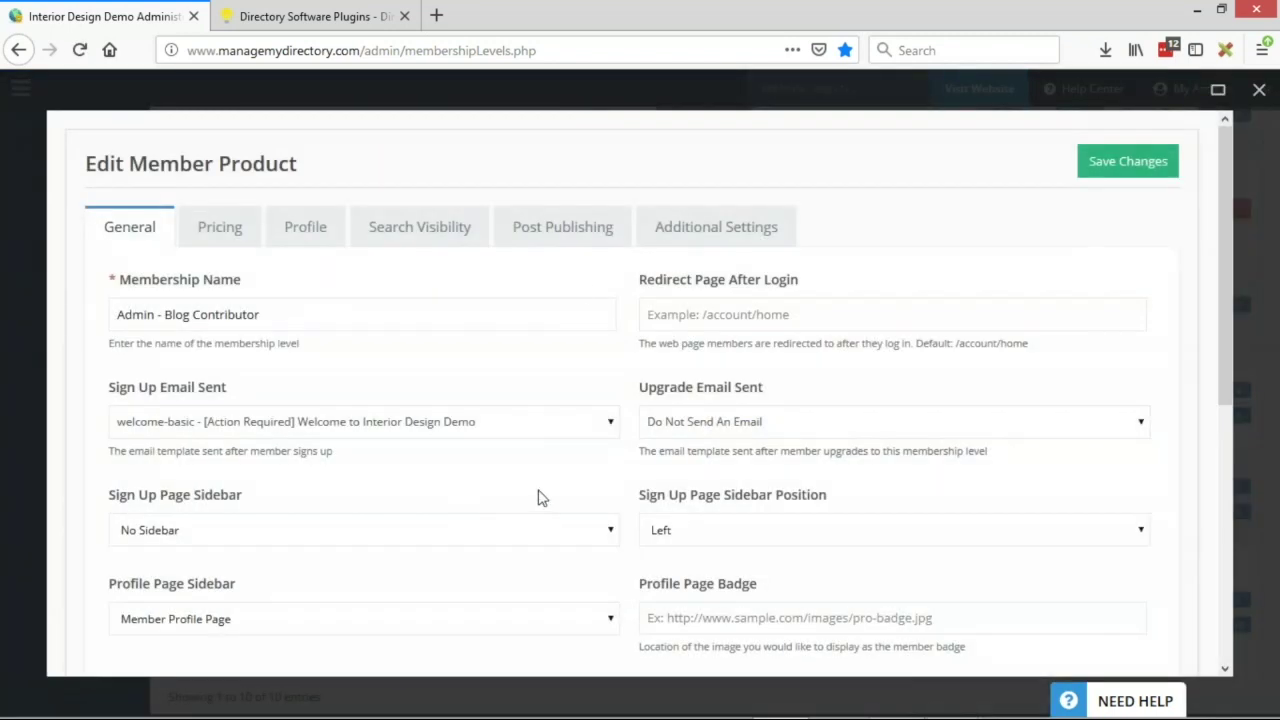
Enable Can Post for Premium Secret Articles in the membership product's post publishing settings, leaving Can View off
{"action": "left_click", "coordinate": [589, 248]}
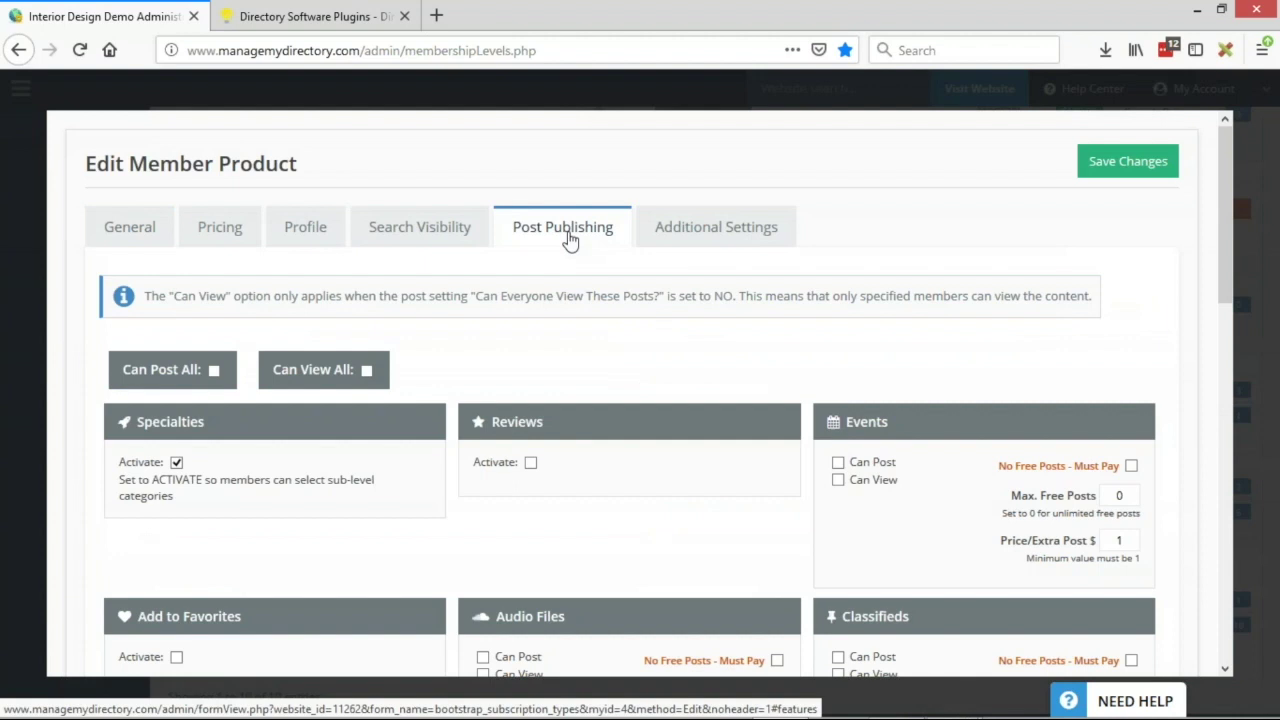
{"action": "scroll", "coordinate": [568, 240], "scroll_direction": "down", "scroll_amount": 5}
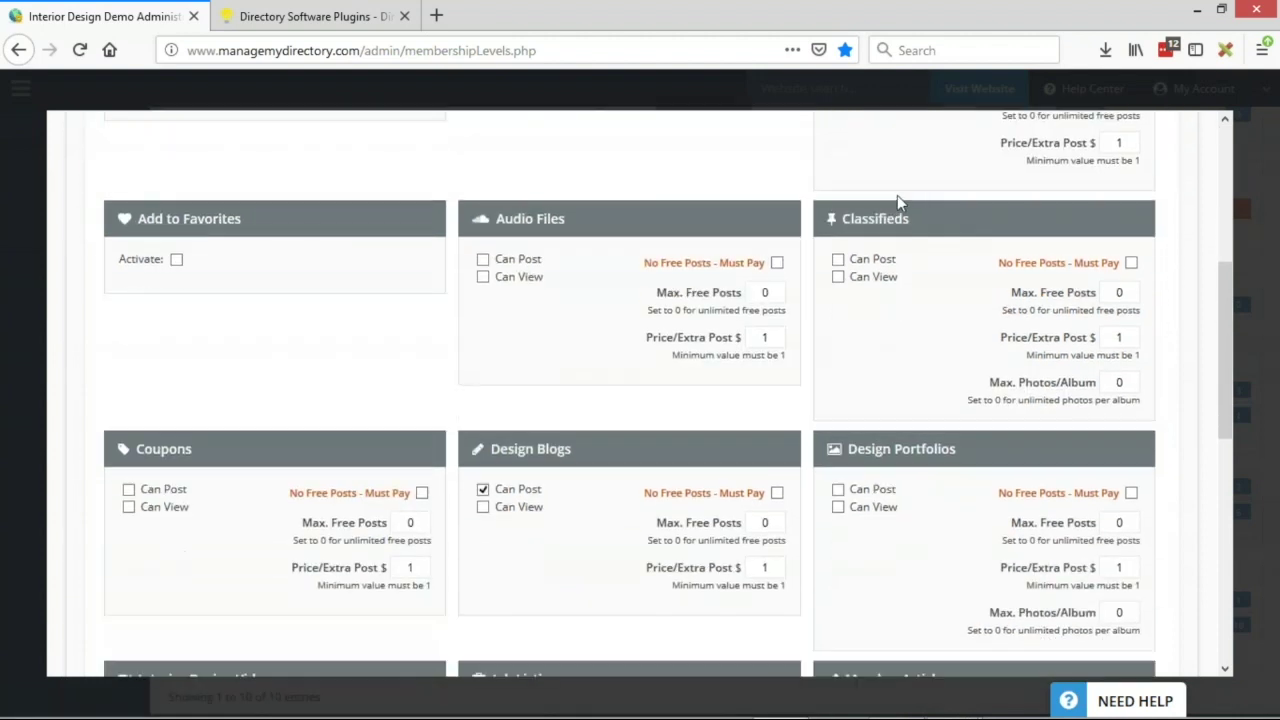
{"action": "scroll", "coordinate": [873, 172], "scroll_direction": "down", "scroll_amount": 4}
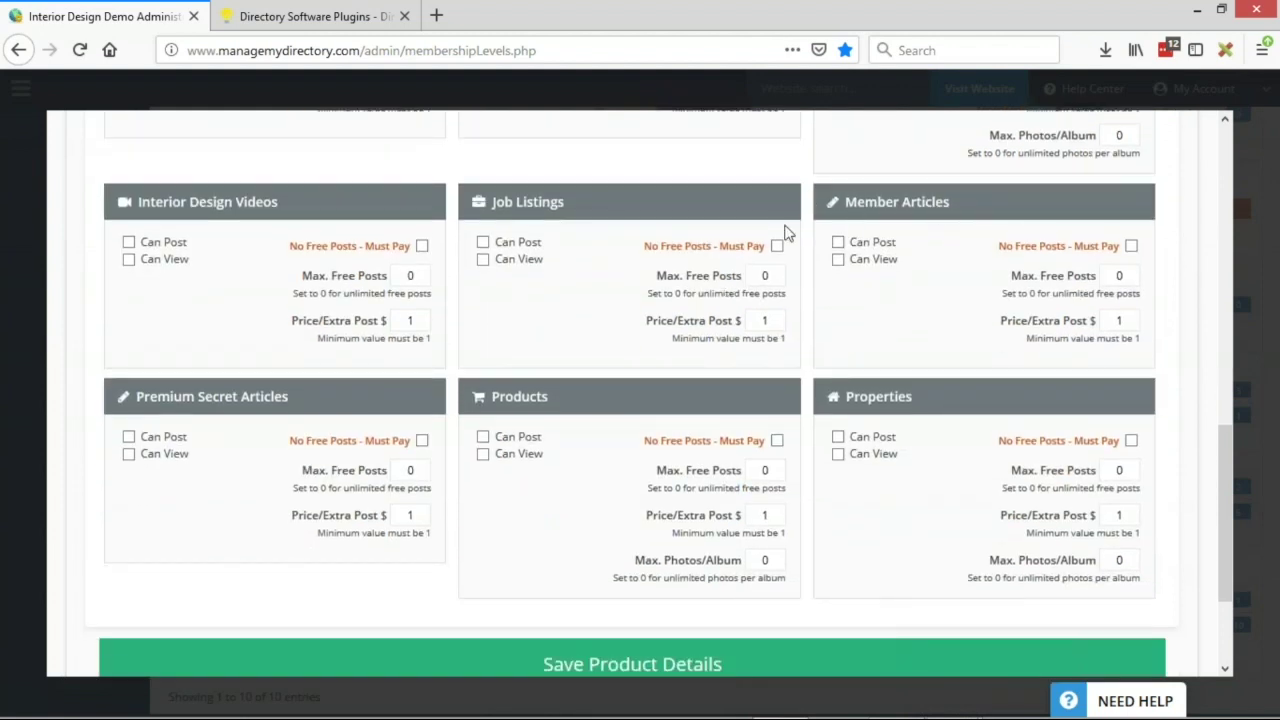
{"action": "scroll", "coordinate": [446, 310], "scroll_direction": "down", "scroll_amount": 1}
{"action": "scroll", "coordinate": [137, 326], "scroll_direction": "down", "scroll_amount": 1}
{"action": "left_click_drag", "start_coordinate": [136, 320], "coordinate": [313, 310]}
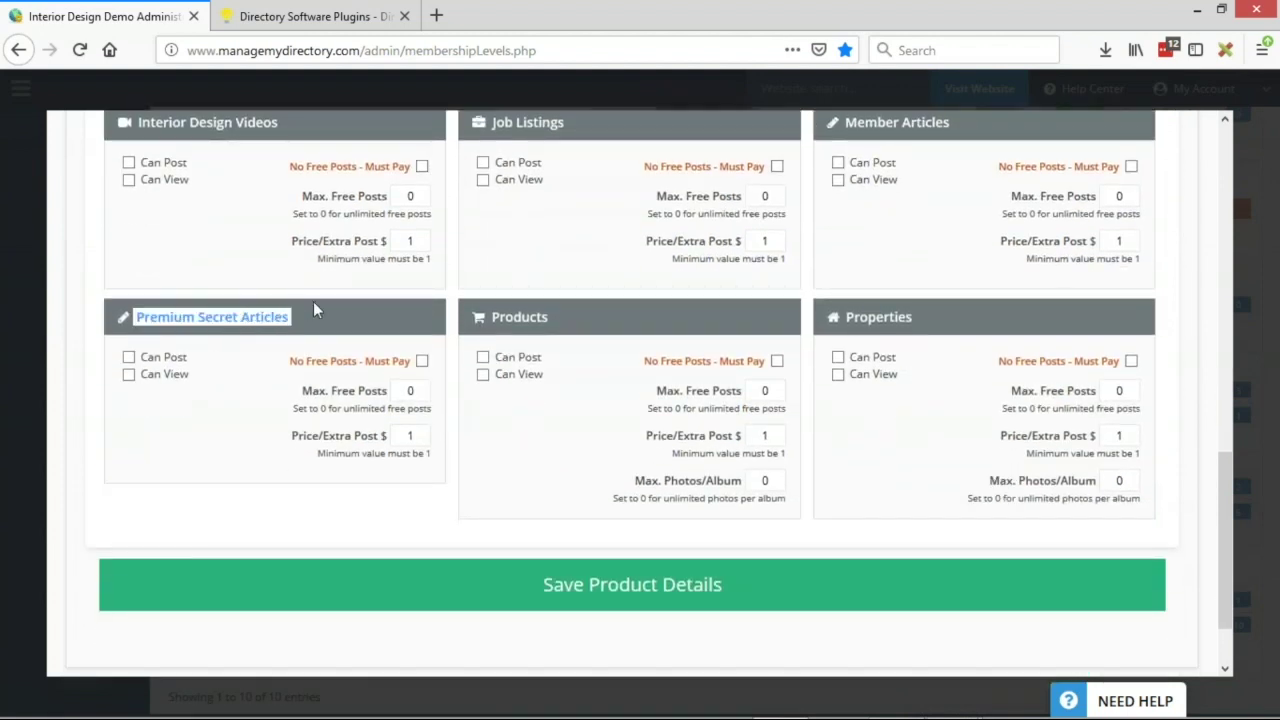
{"action": "left_click", "coordinate": [128, 358]}
{"action": "left_click", "coordinate": [645, 588]}
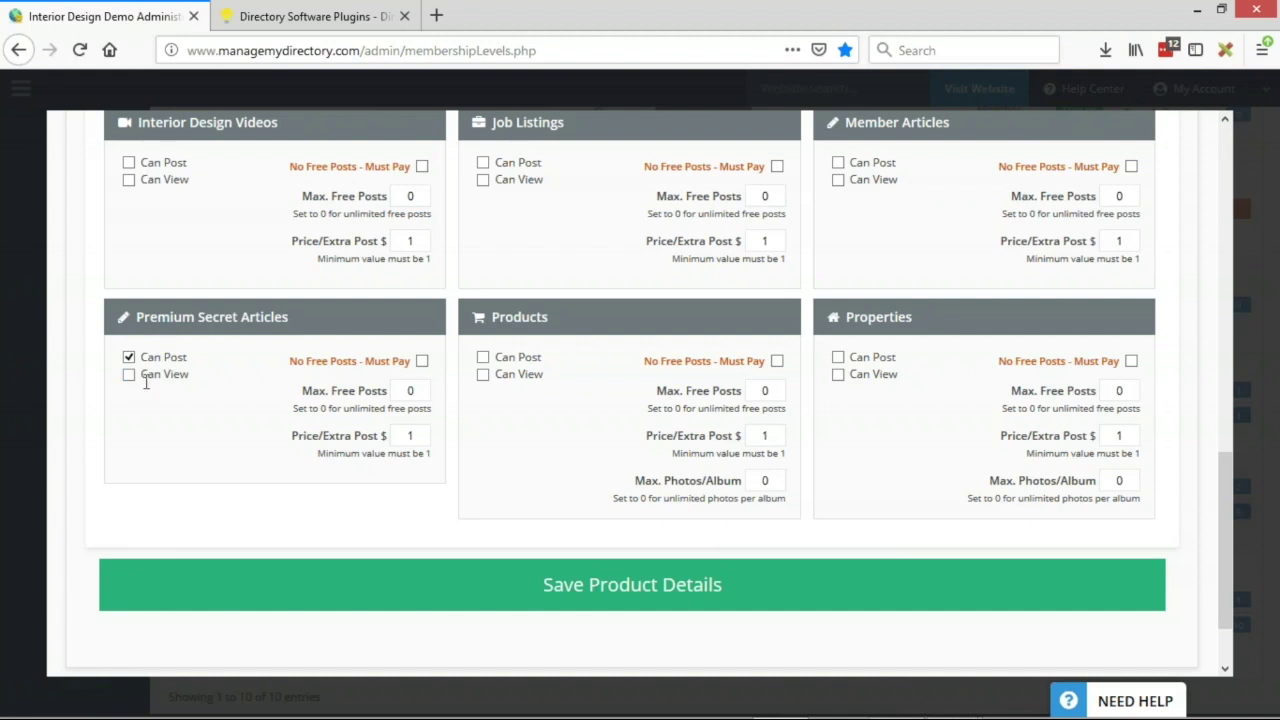
{"action": "left_click", "coordinate": [129, 375]}
{"action": "left_click", "coordinate": [130, 376]}
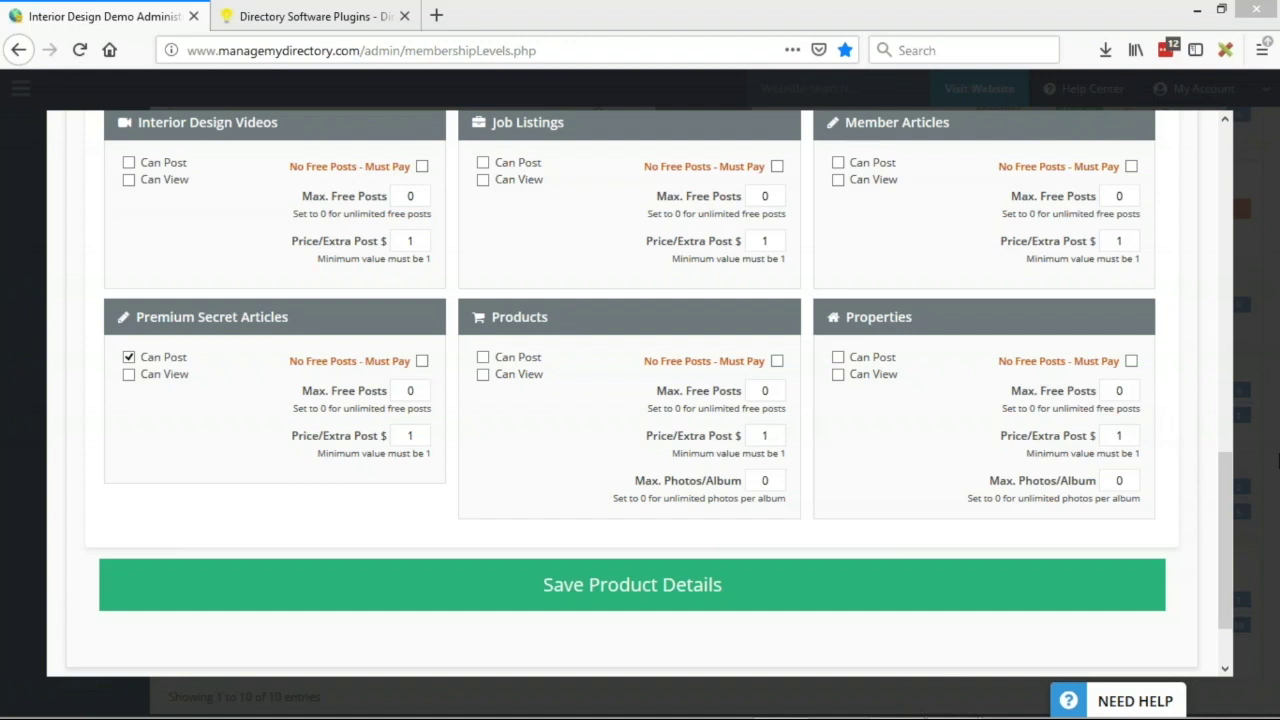
Switch to the PowerPoint slideshow comparing Member Articles with Blog Articles
{"action": "key", "text": "alt+Tab"}
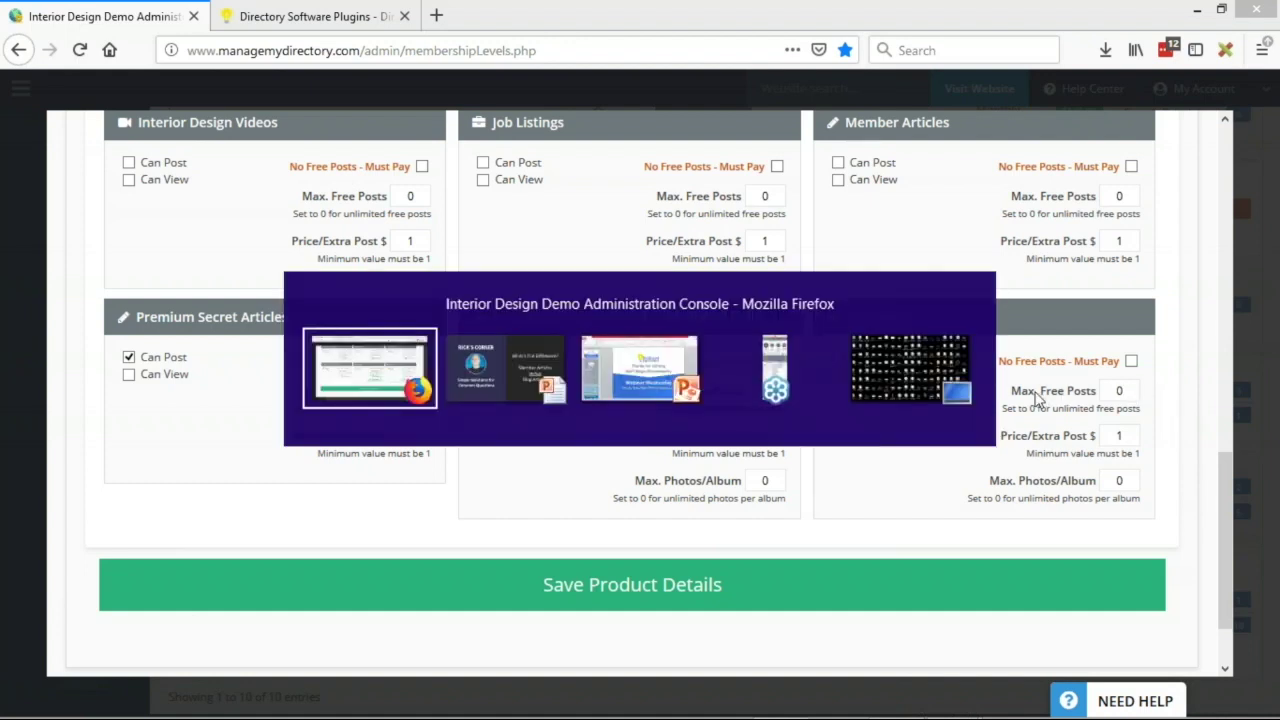
{"action": "key", "text": "alt+Tab"}
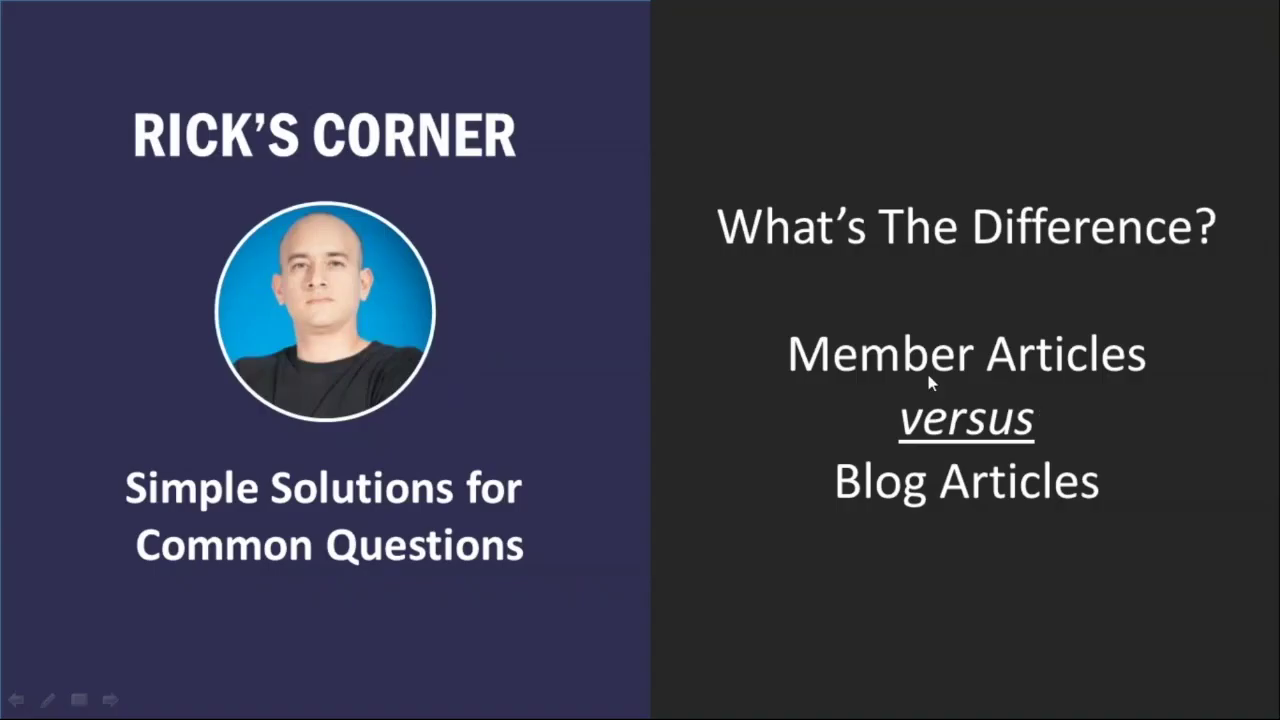
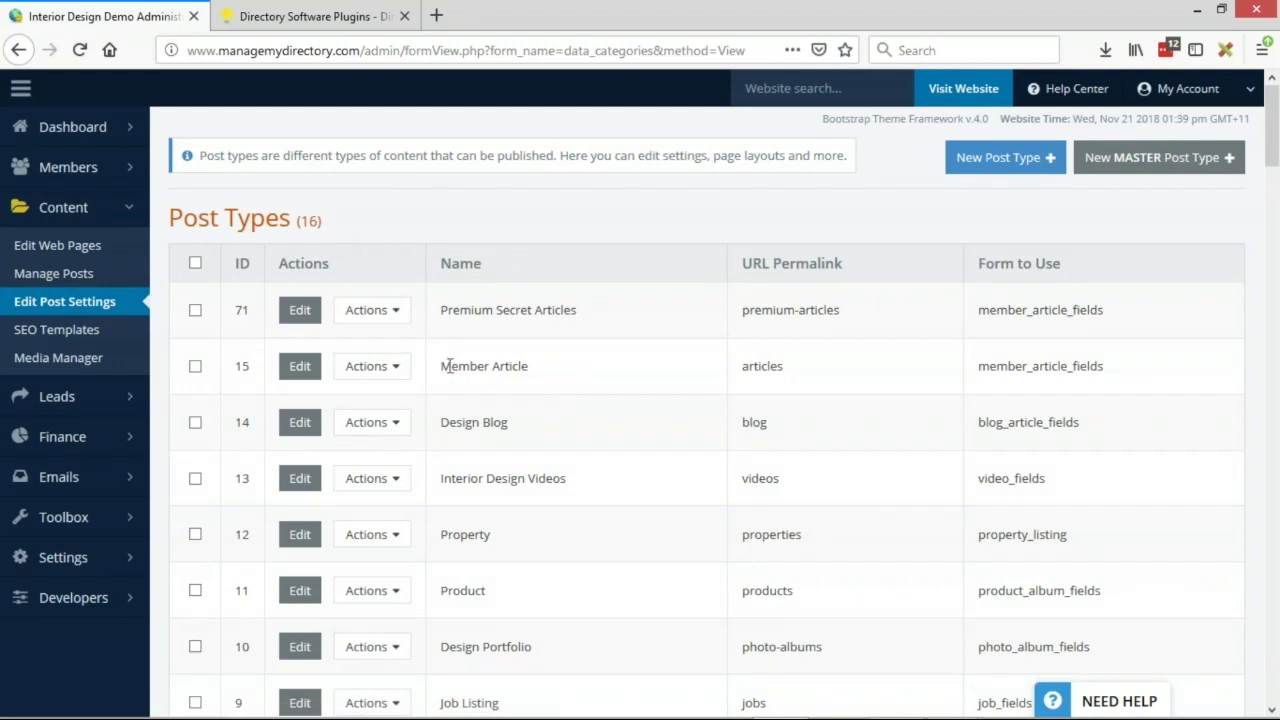
Open the Member Article post type's general settings and check which form it uses for publishing
{"action": "left_click", "coordinate": [400, 366]}
{"action": "scroll", "coordinate": [411, 363], "scroll_direction": "down", "scroll_amount": 2}
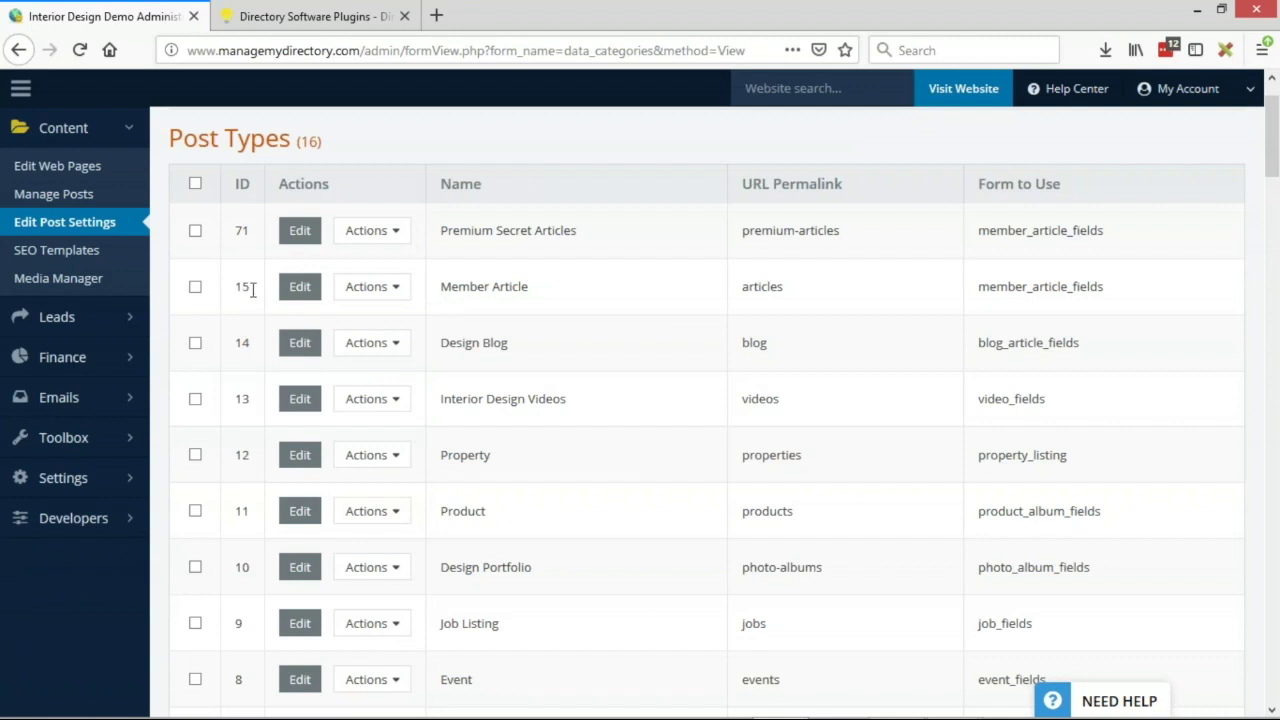
{"action": "left_click", "coordinate": [300, 288]}
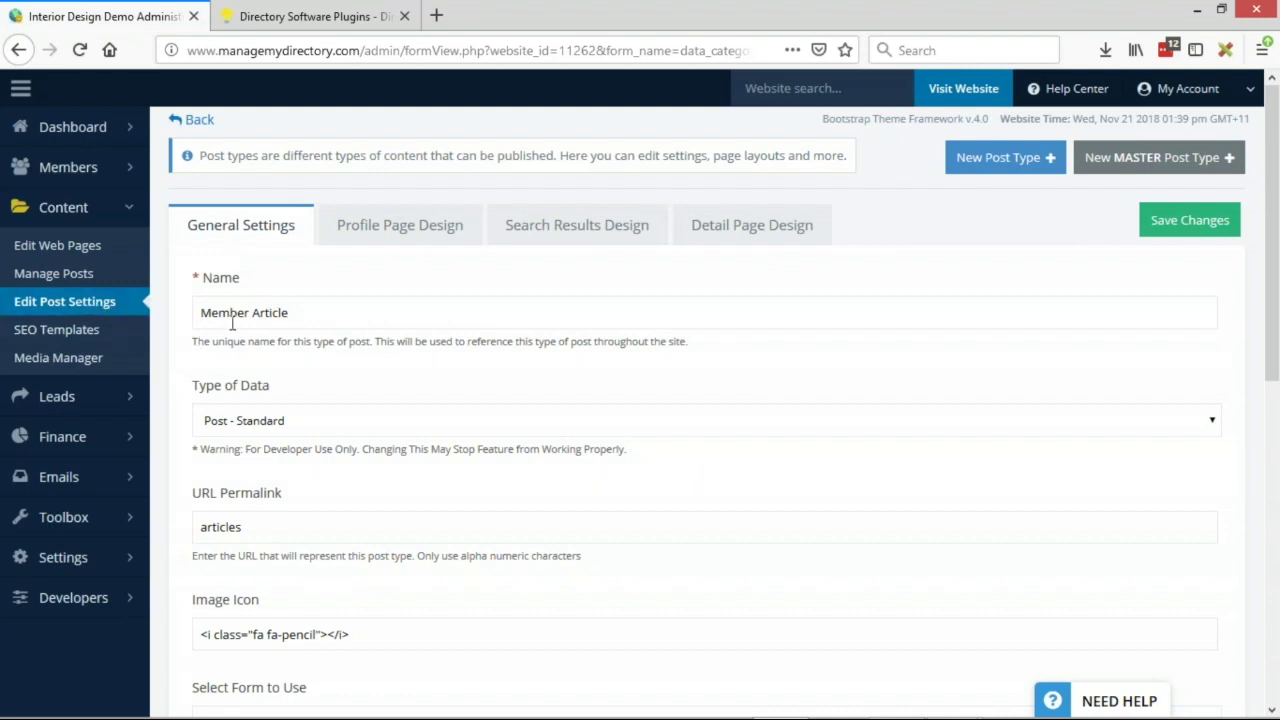
{"action": "scroll", "coordinate": [263, 287], "scroll_direction": "down", "scroll_amount": 5}
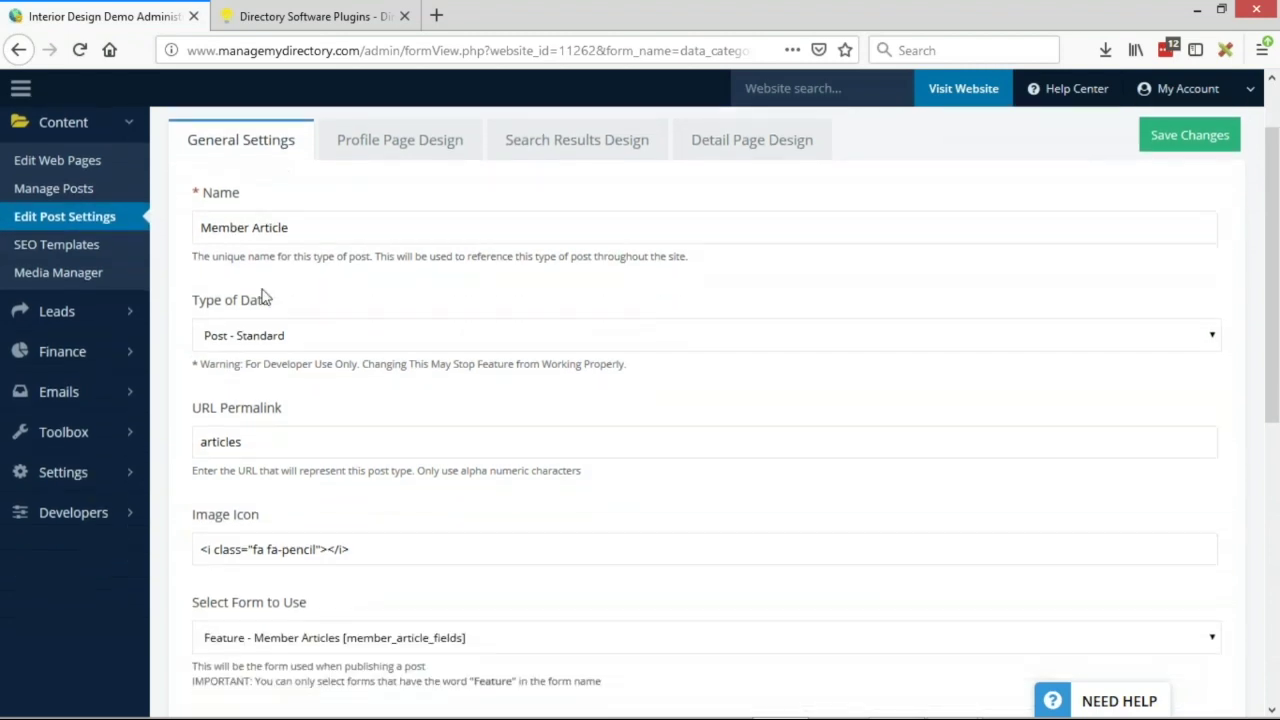
{"action": "scroll", "coordinate": [640, 412], "scroll_direction": "down", "scroll_amount": 1}
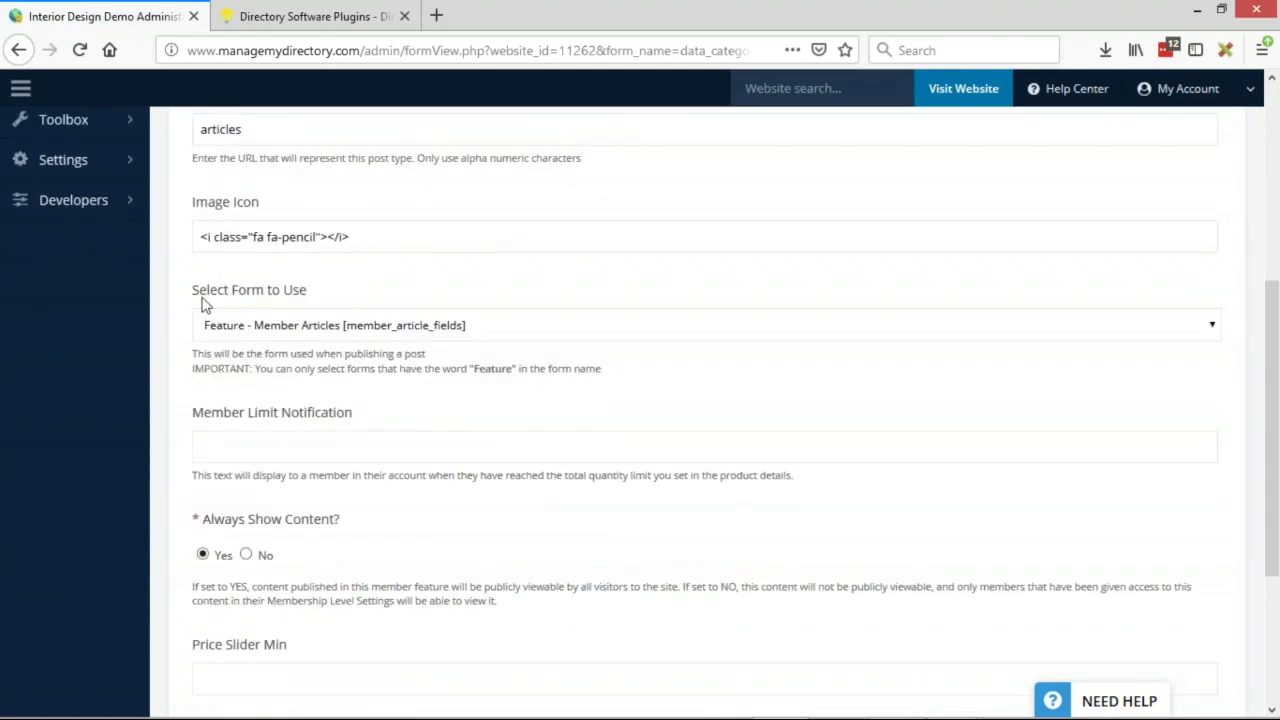
{"action": "left_click_drag", "start_coordinate": [194, 297], "coordinate": [318, 303]}
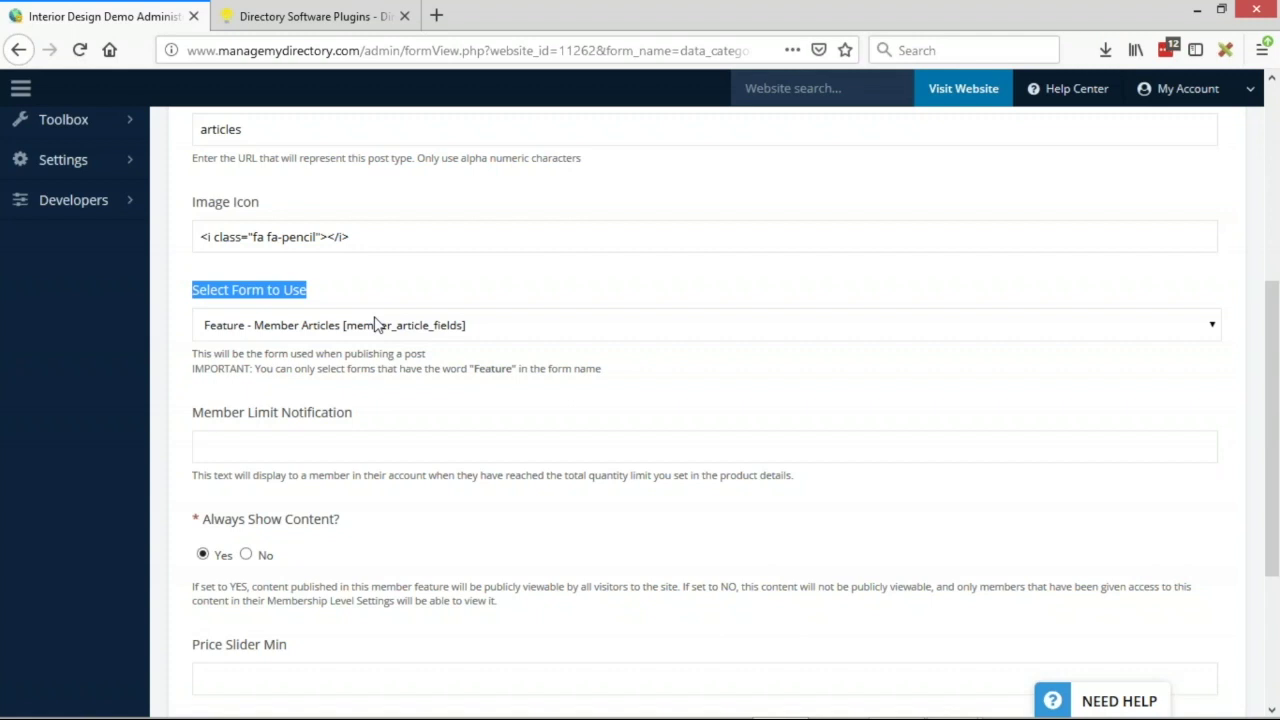
{"action": "scroll", "coordinate": [457, 309], "scroll_direction": "up", "scroll_amount": 5}
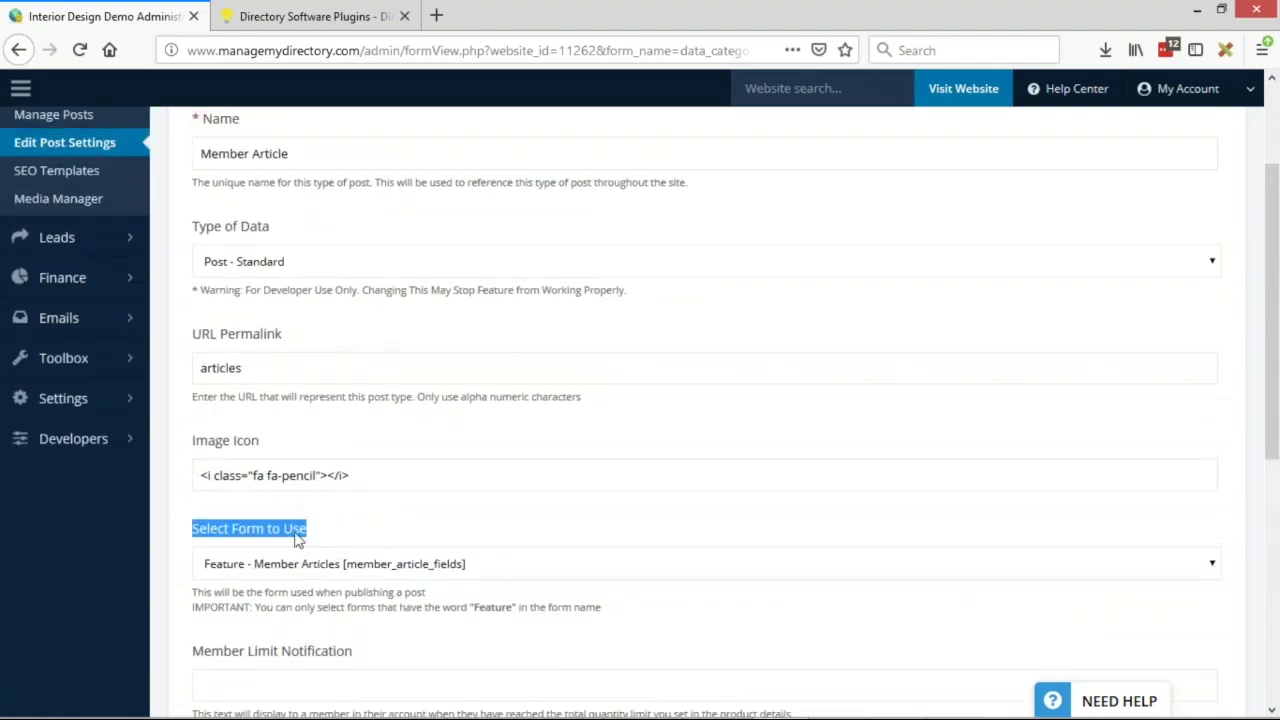
Search the Form Manager for "member art" and open the customized Feature - Member Articles form for editing
{"action": "left_click", "coordinate": [128, 360]}
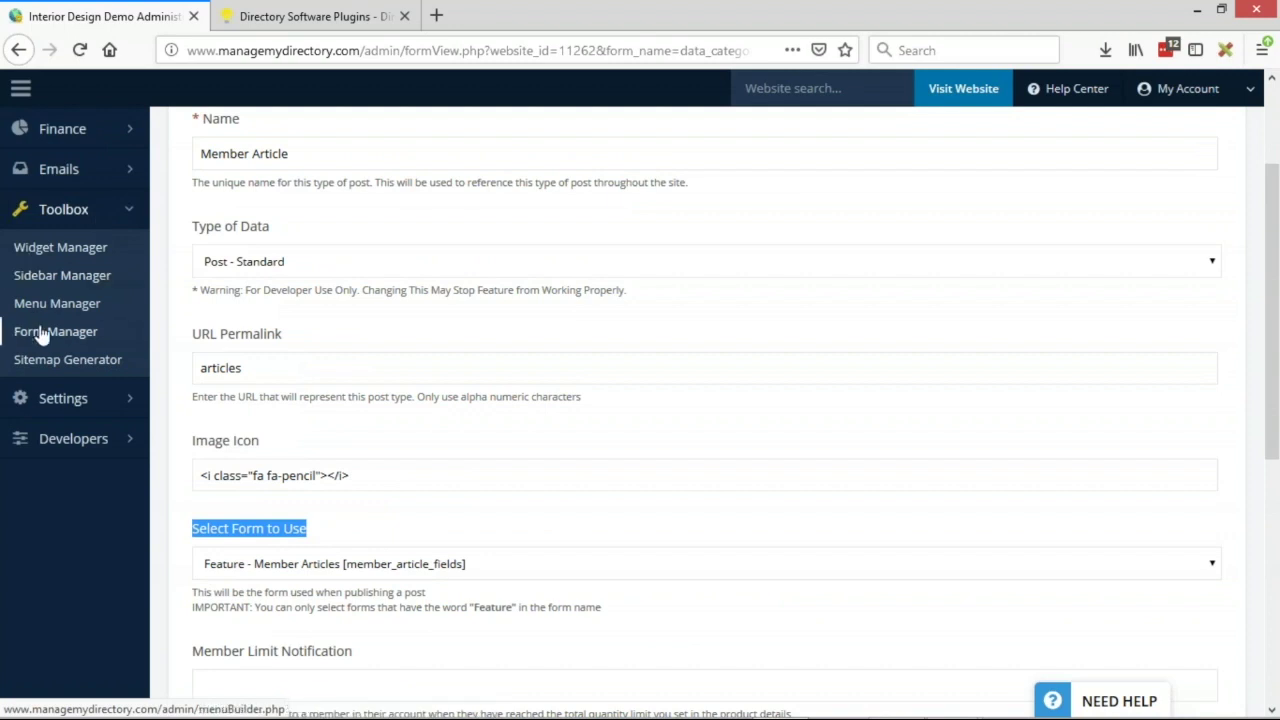
{"action": "left_click", "coordinate": [64, 341]}
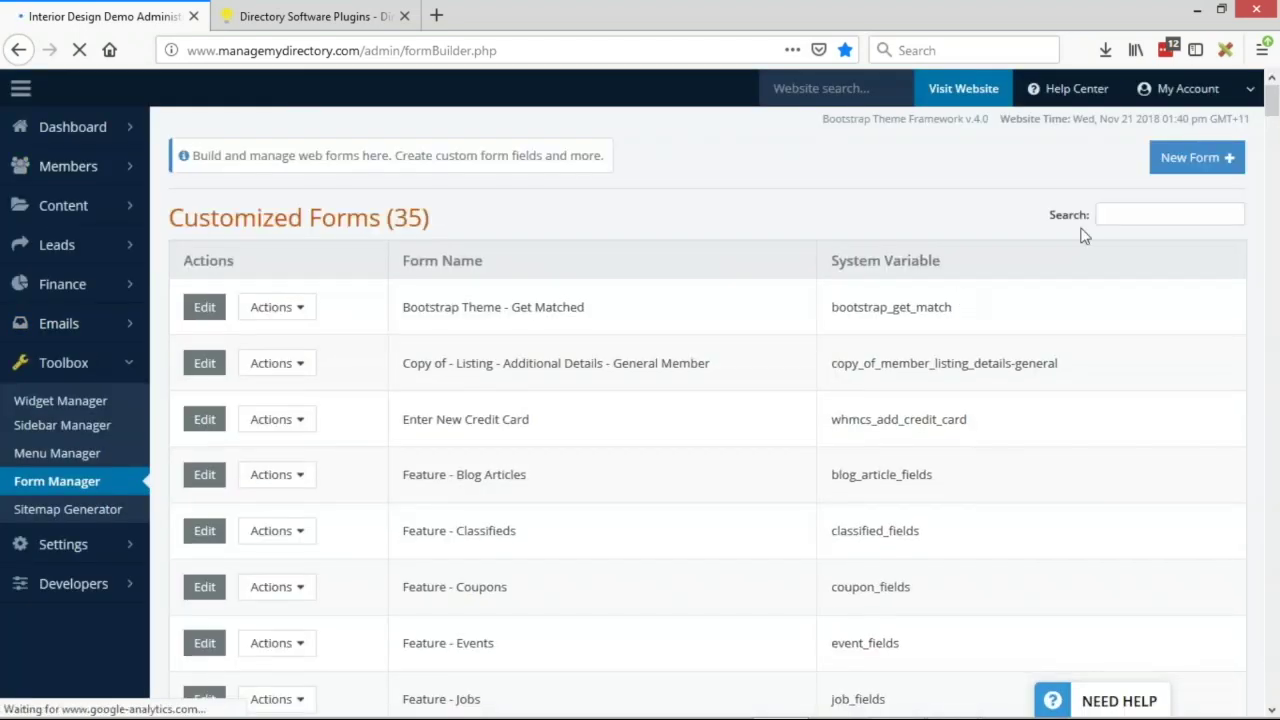
{"action": "left_click", "coordinate": [1148, 214]}
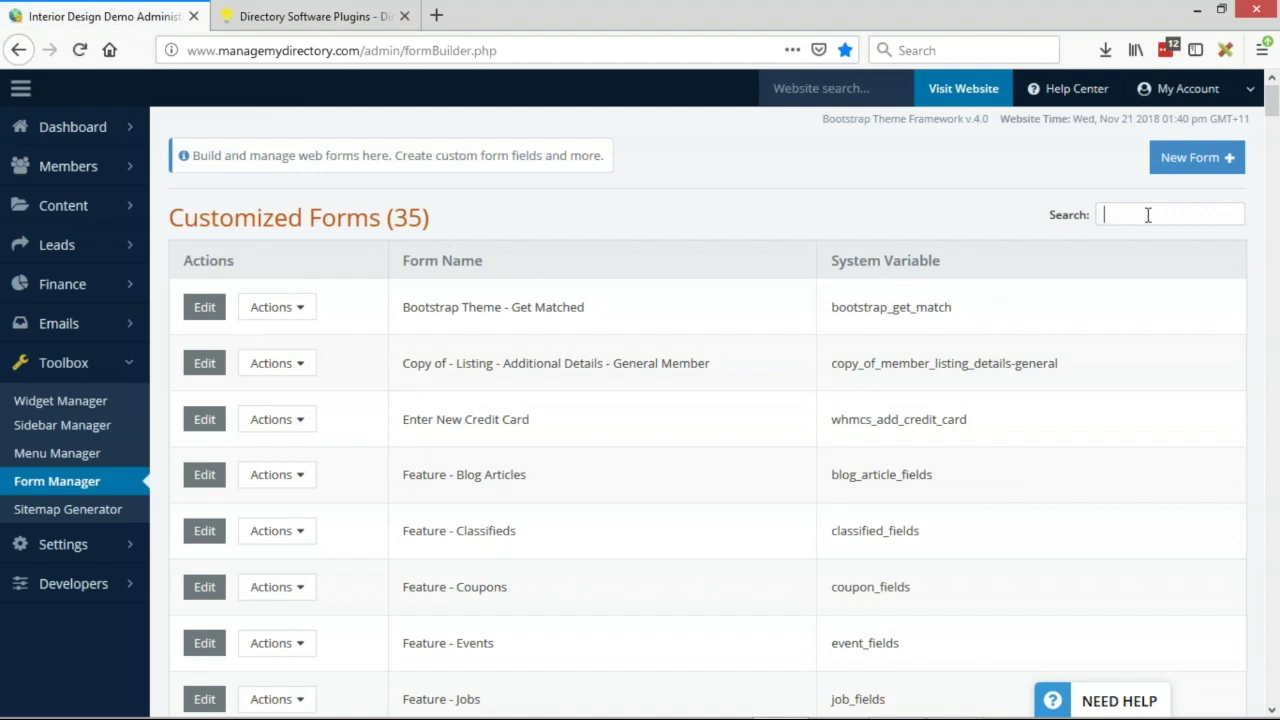
{"action": "type", "text": "member art"}
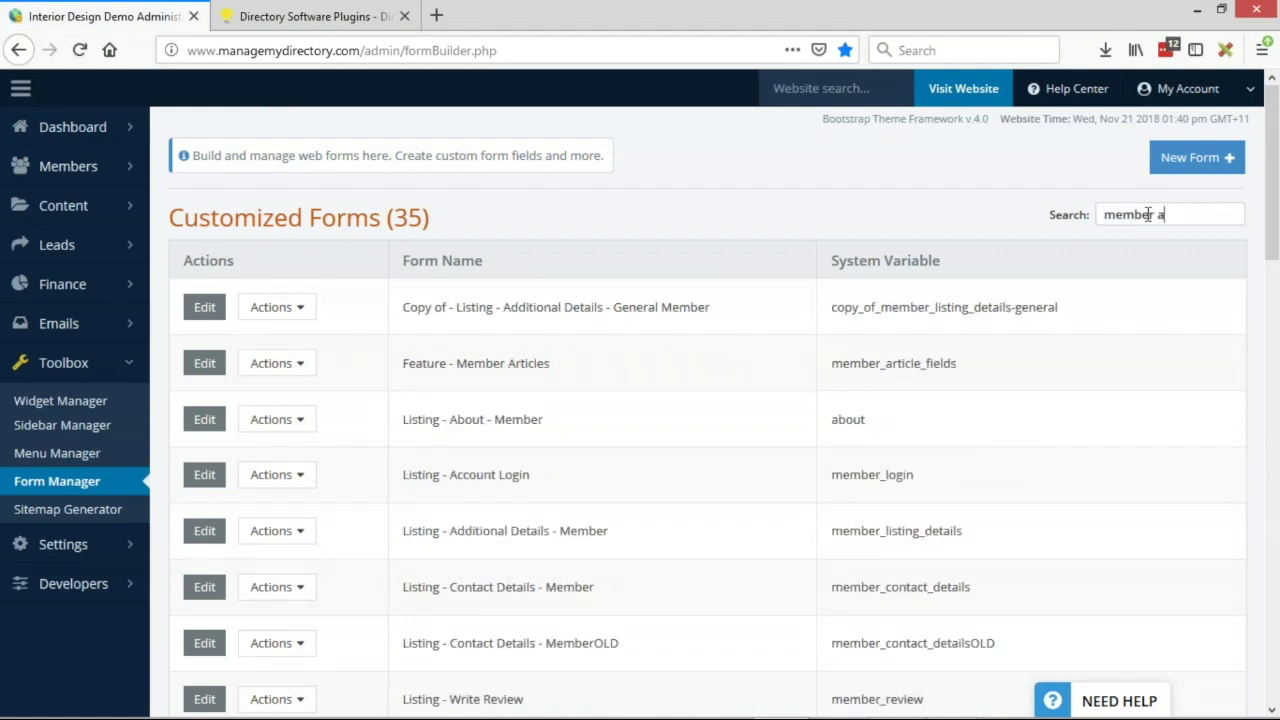
{"action": "left_click_drag", "start_coordinate": [832, 307], "coordinate": [220, 308]}
{"action": "left_click", "coordinate": [207, 262]}
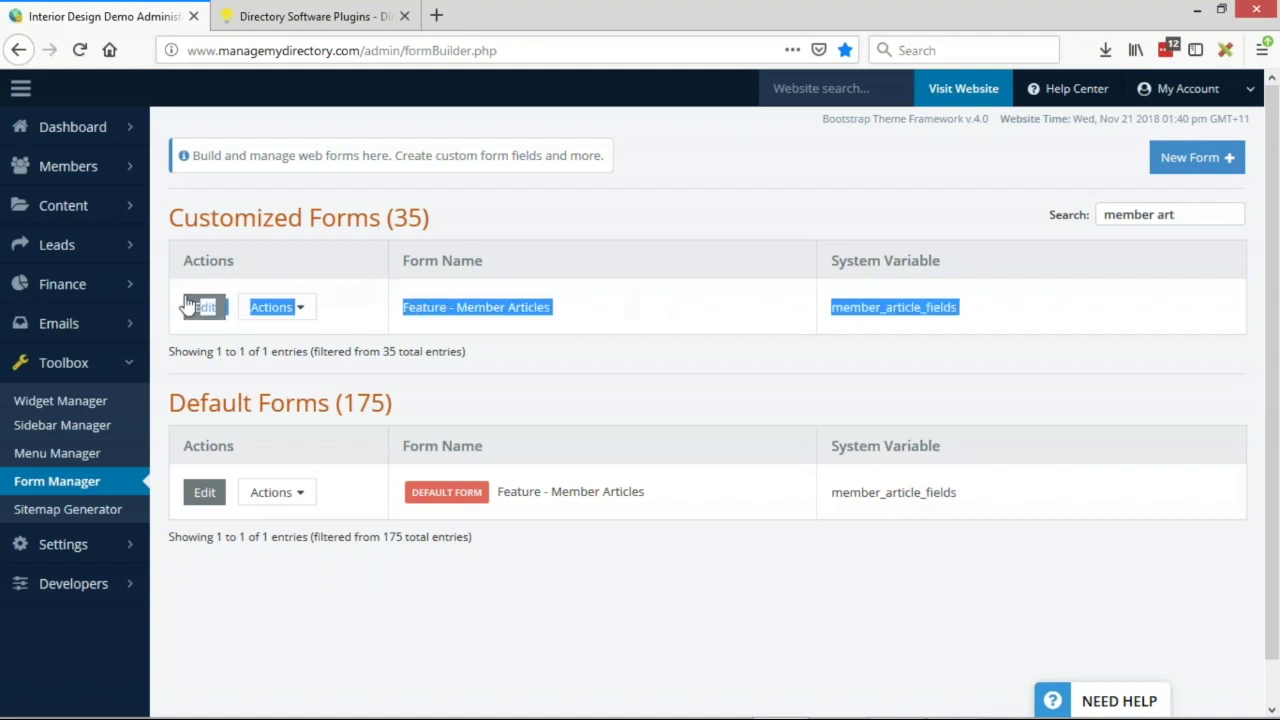
{"action": "left_click", "coordinate": [210, 349]}
{"action": "left_click", "coordinate": [207, 310]}
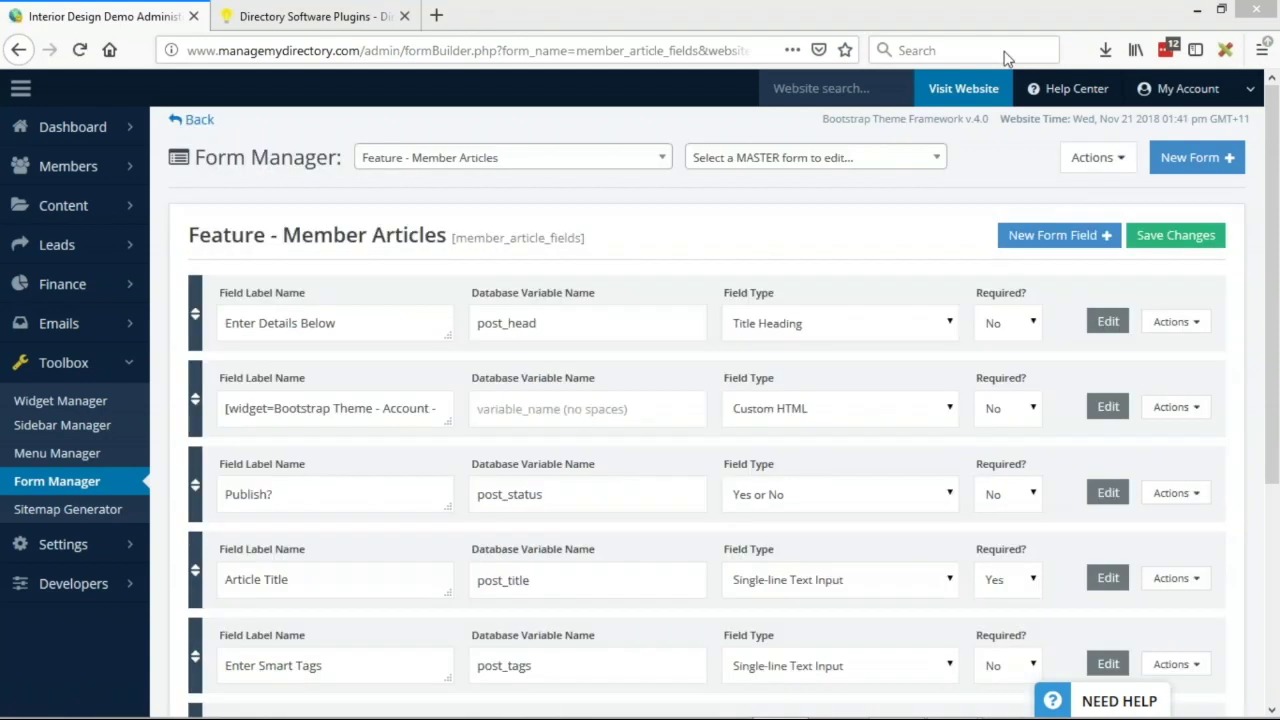
Change the field type of the Publish? field (post_status) to Hidden Field in the Member Articles form
{"action": "scroll", "coordinate": [235, 407], "scroll_direction": "down", "scroll_amount": 1}
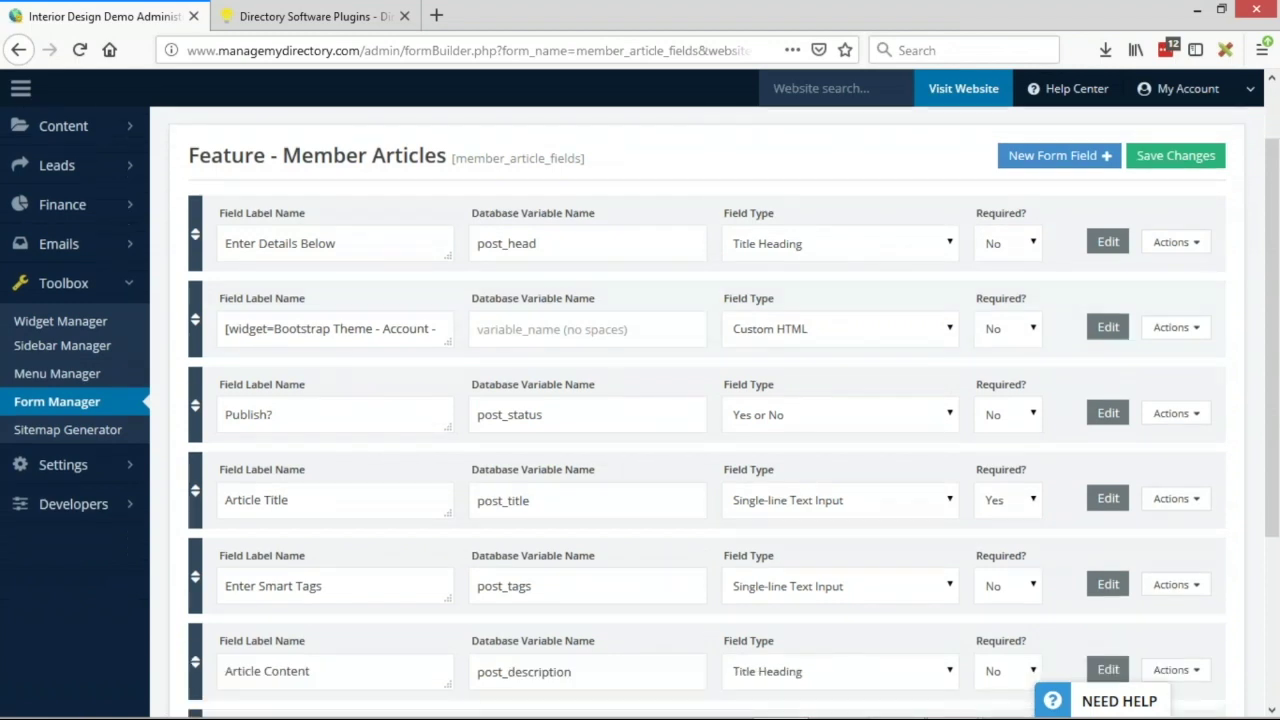
{"action": "left_click", "coordinate": [280, 412]}
{"action": "left_click_drag", "start_coordinate": [280, 412], "coordinate": [208, 412]}
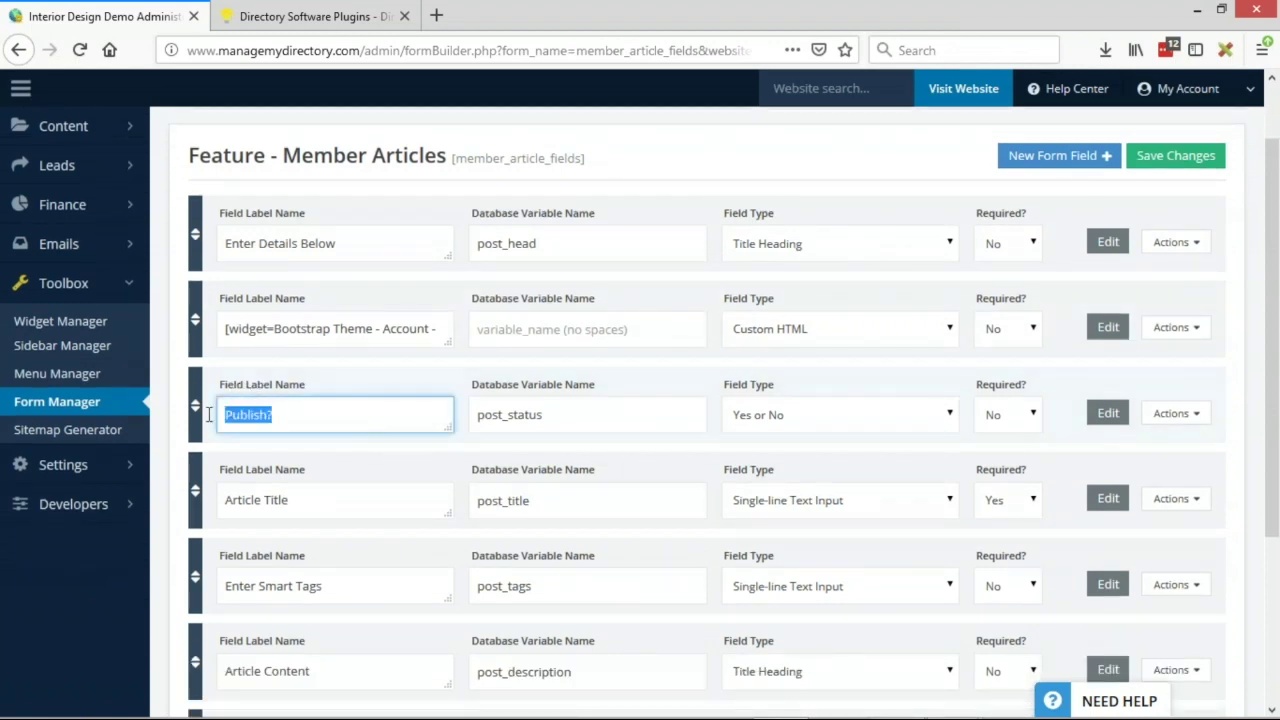
{"action": "left_click", "coordinate": [282, 415]}
{"action": "left_click", "coordinate": [792, 426]}
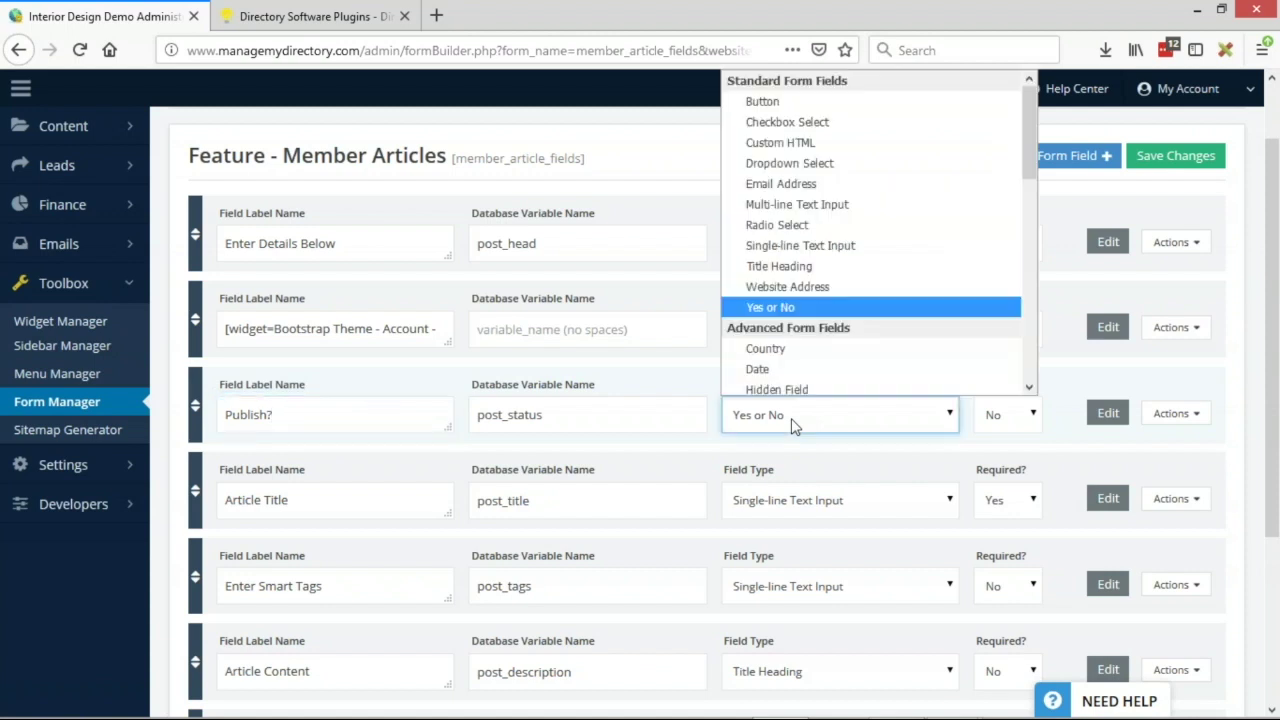
{"action": "scroll", "coordinate": [831, 195], "scroll_direction": "down", "scroll_amount": 2}
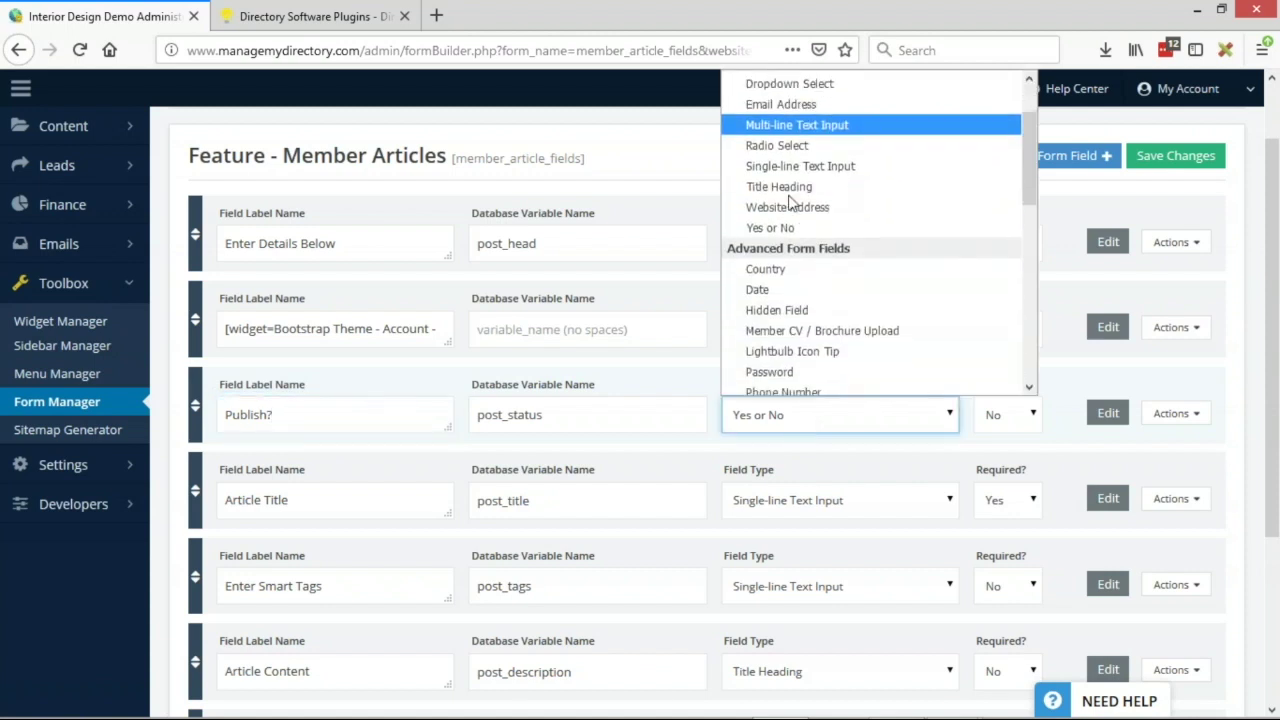
{"action": "left_click", "coordinate": [772, 320]}
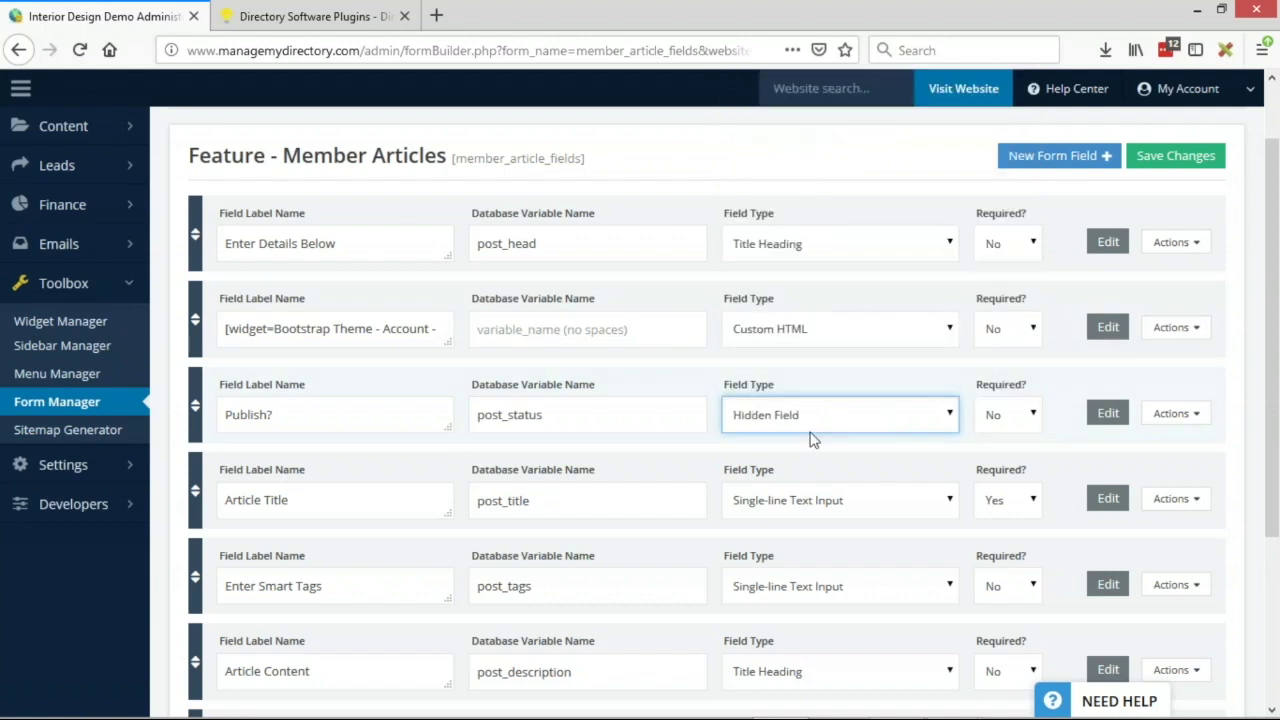
Replace the label of the hidden post_status field with 0
{"action": "left_click", "coordinate": [302, 419]}
{"action": "key", "text": "shift+Left"}
{"action": "left_click_drag", "start_coordinate": [294, 410], "coordinate": [232, 408]}
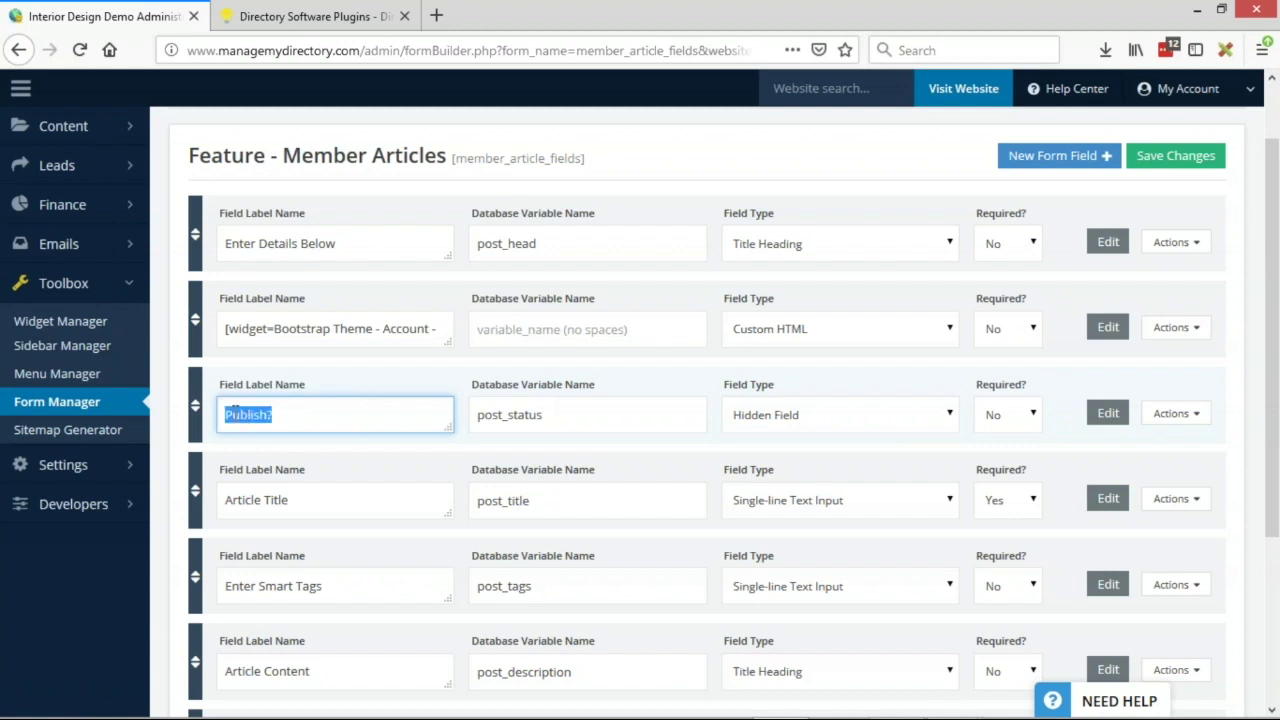
{"action": "type", "text": "0"}
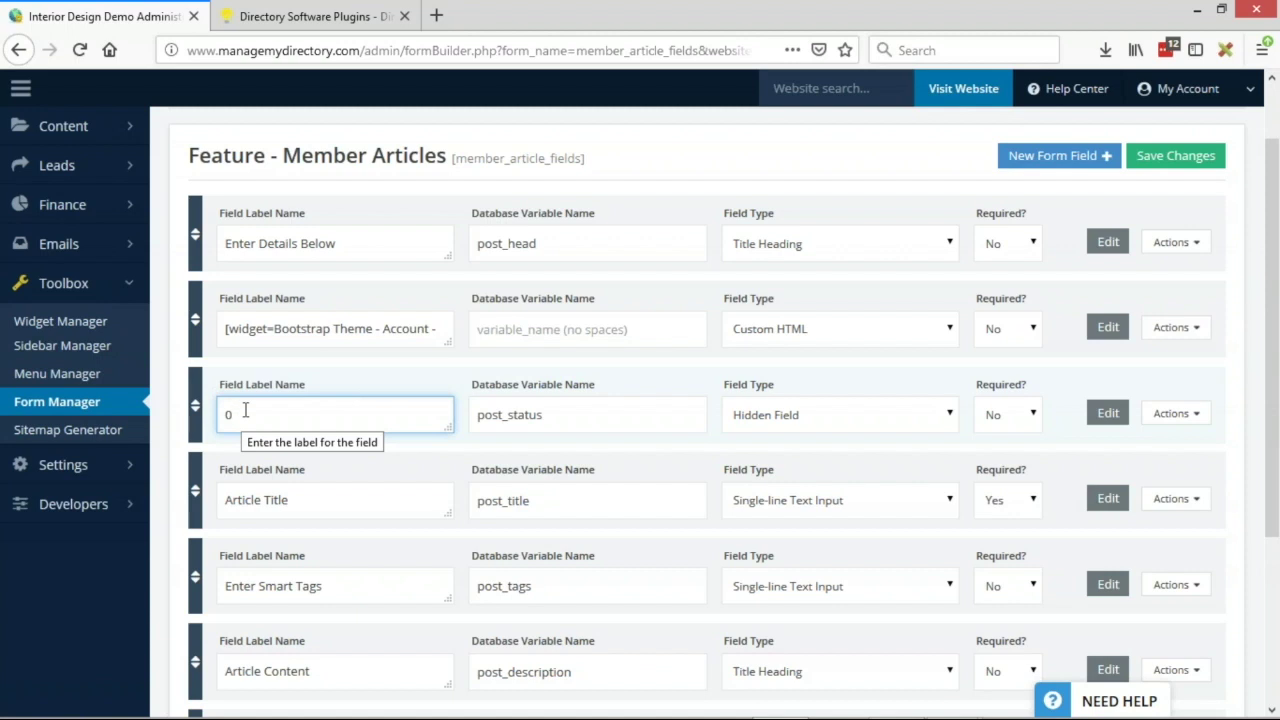
{"action": "double_click", "coordinate": [229, 410]}
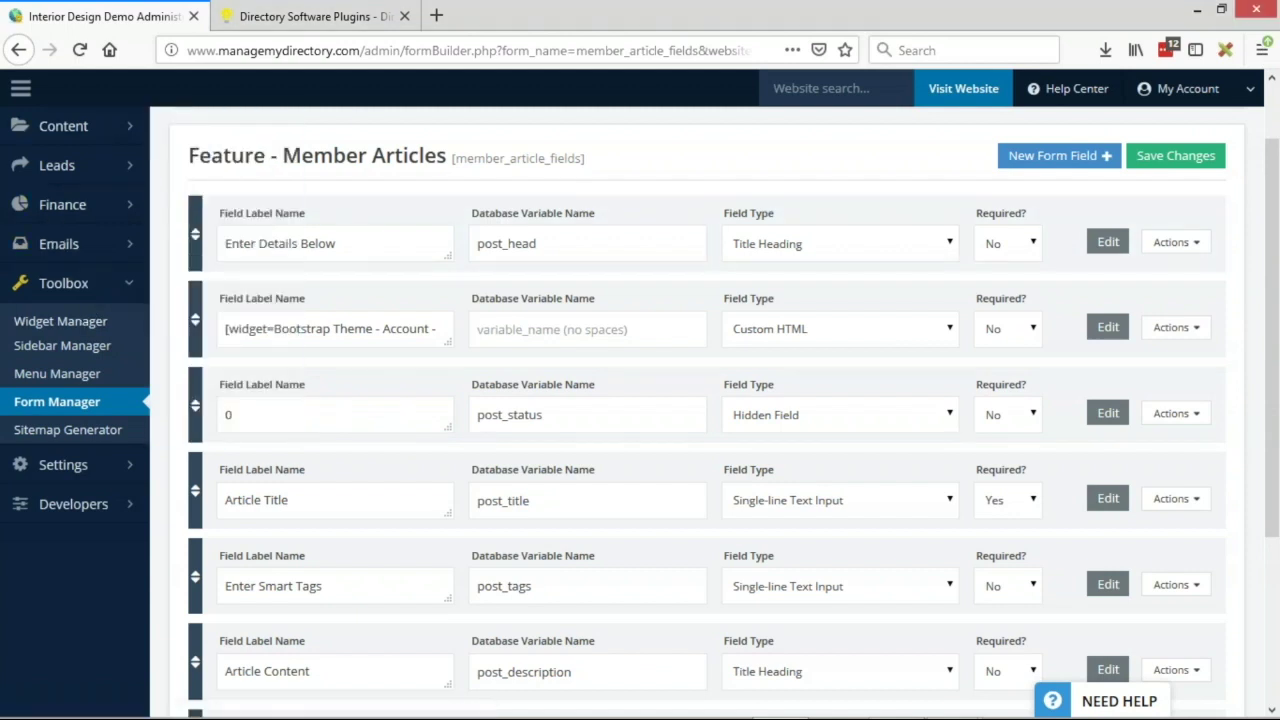
Open the management list of member-published posts and show the Design Blog posts
{"action": "scroll", "coordinate": [345, 224], "scroll_direction": "up", "scroll_amount": 1}
{"action": "scroll", "coordinate": [345, 224], "scroll_direction": "up", "scroll_amount": 1}
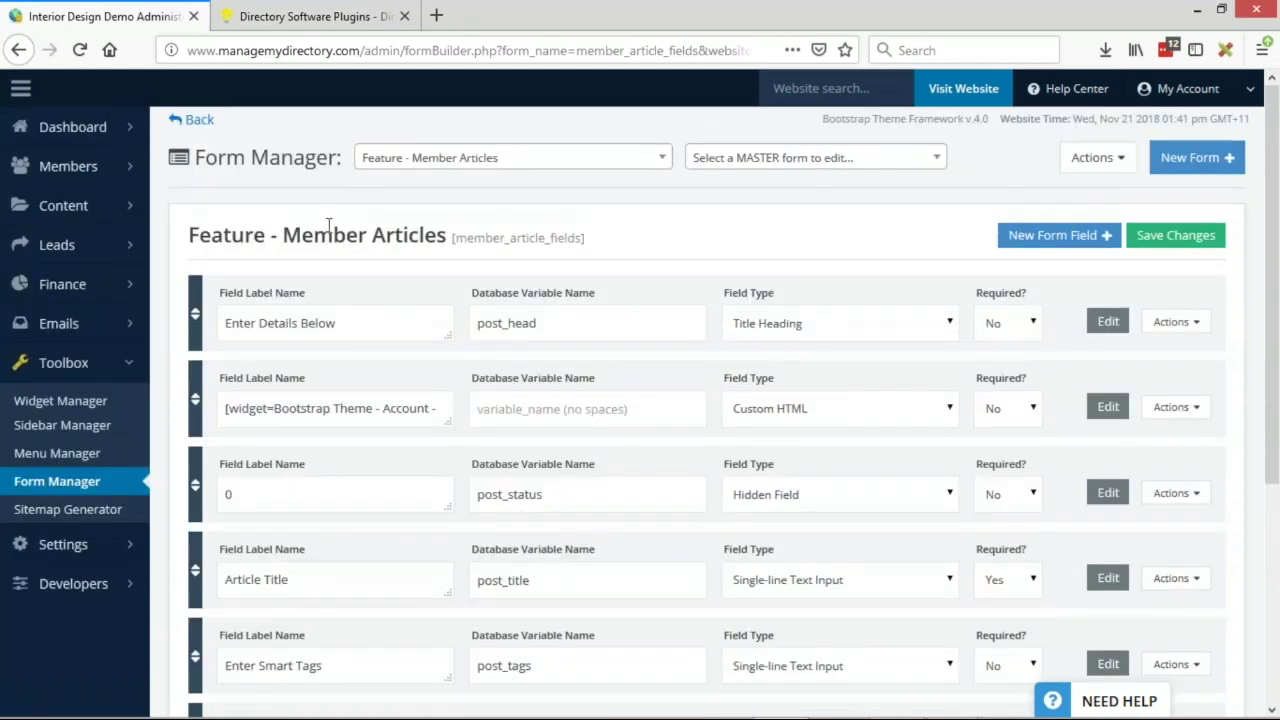
{"action": "left_click", "coordinate": [87, 203]}
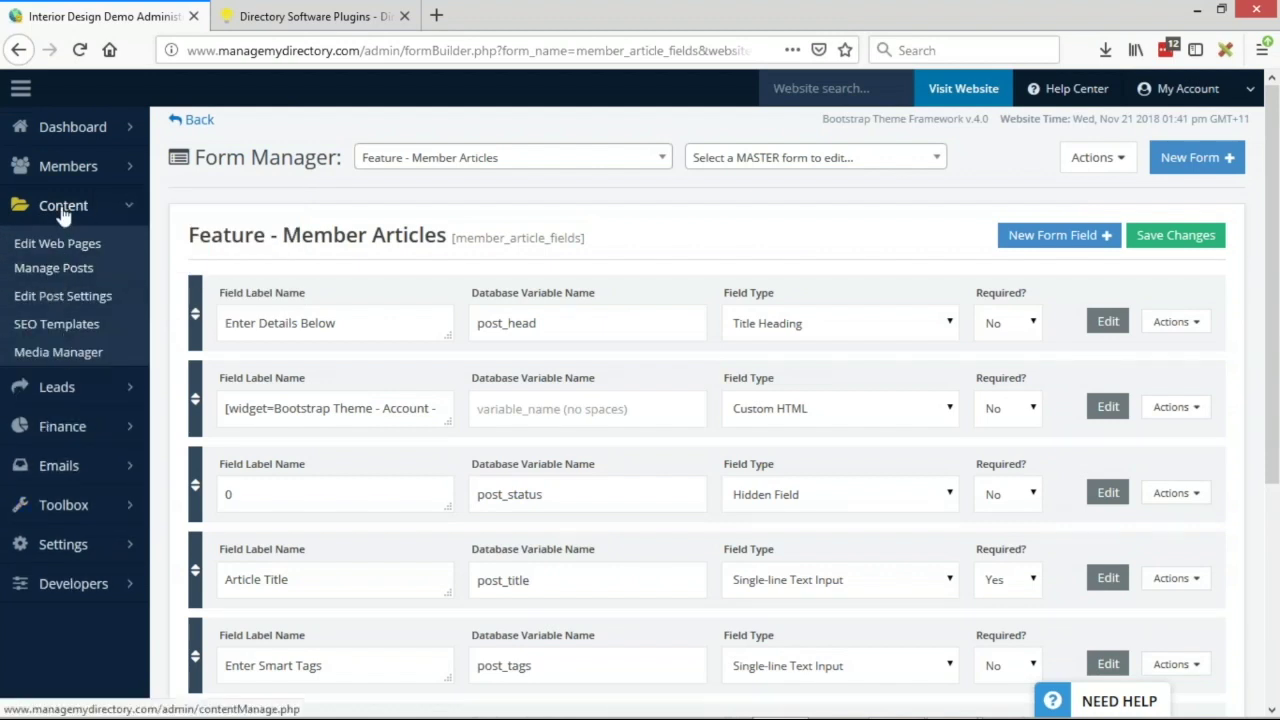
{"action": "left_click", "coordinate": [56, 278]}
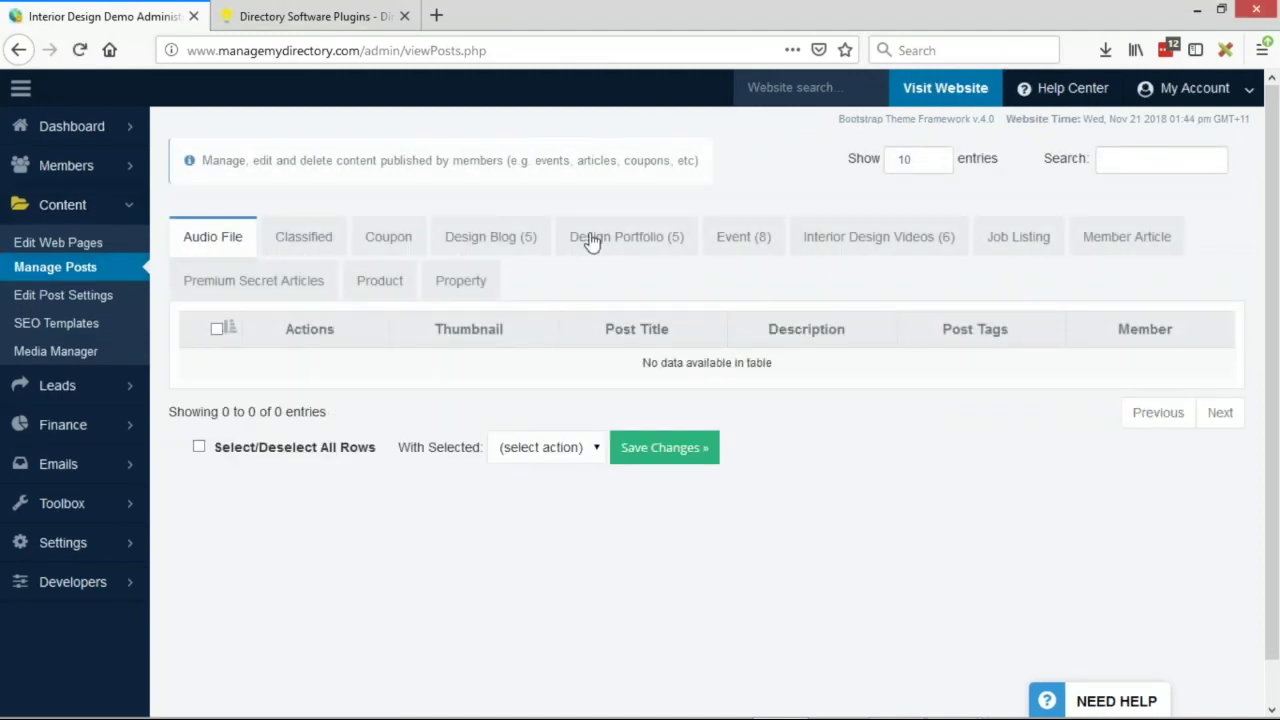
{"action": "left_click", "coordinate": [490, 240]}
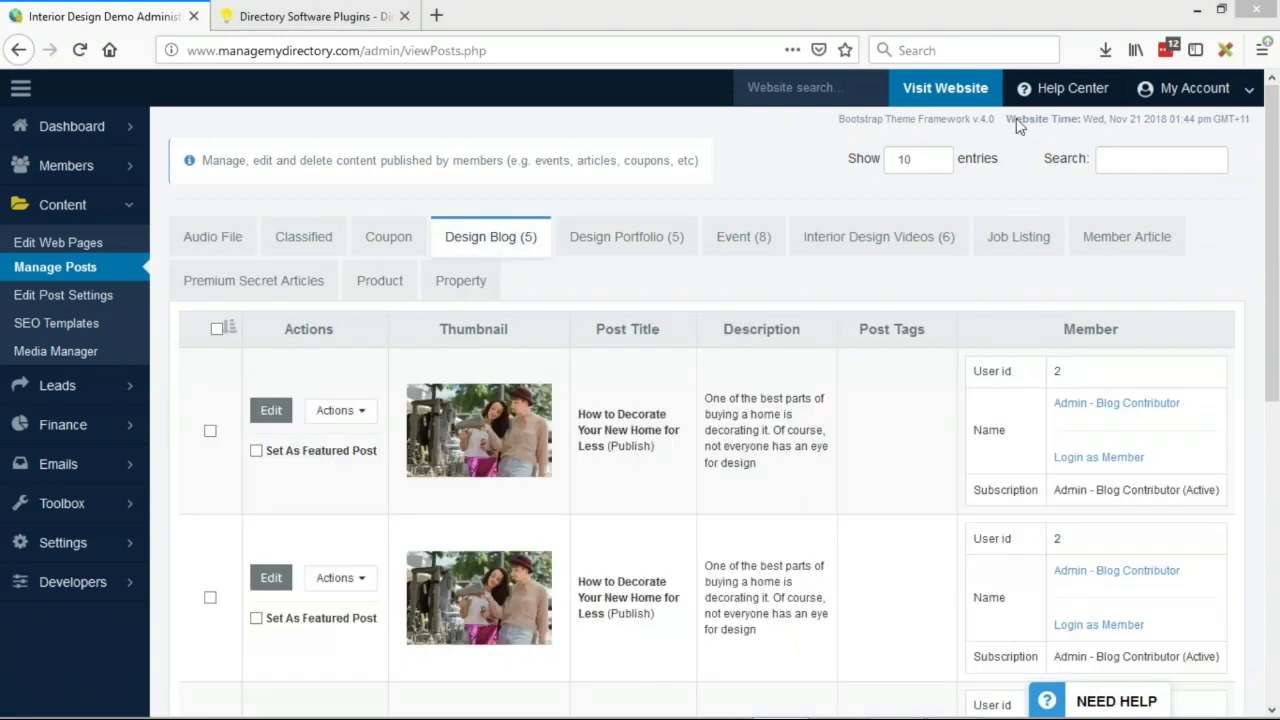
{"action": "left_click", "coordinate": [1140, 157]}
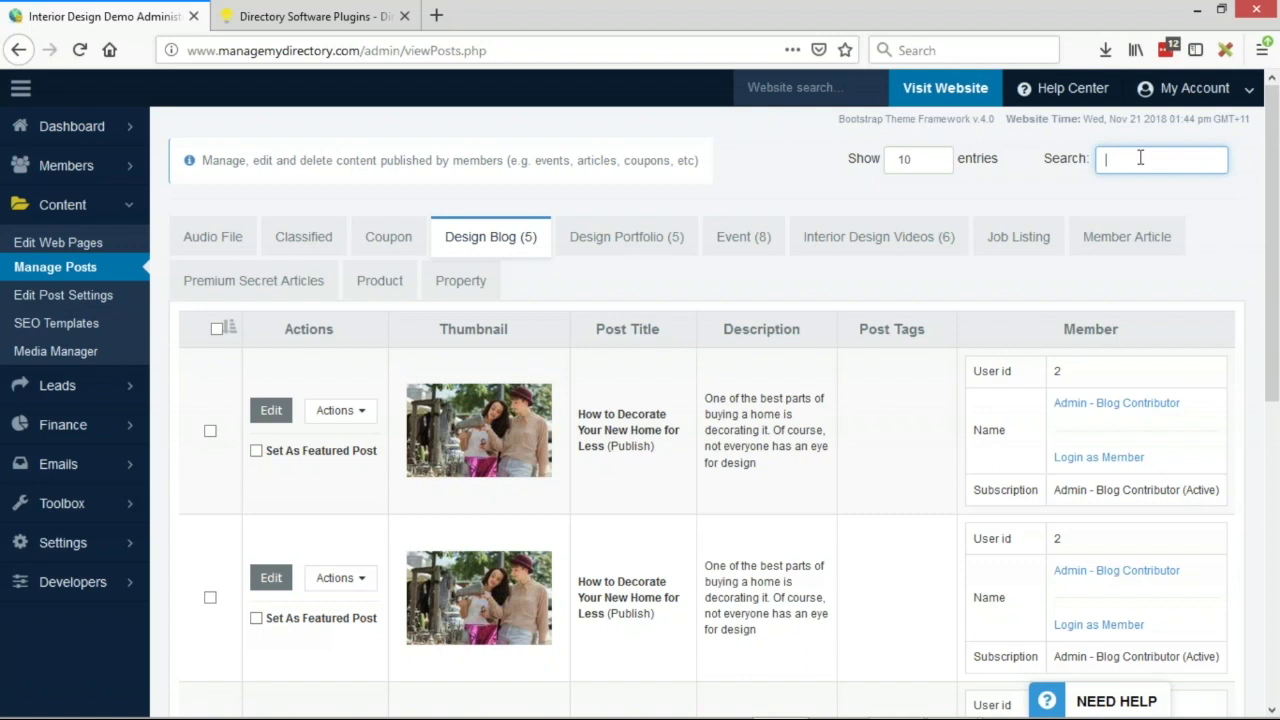
{"action": "left_click", "coordinate": [1181, 202]}
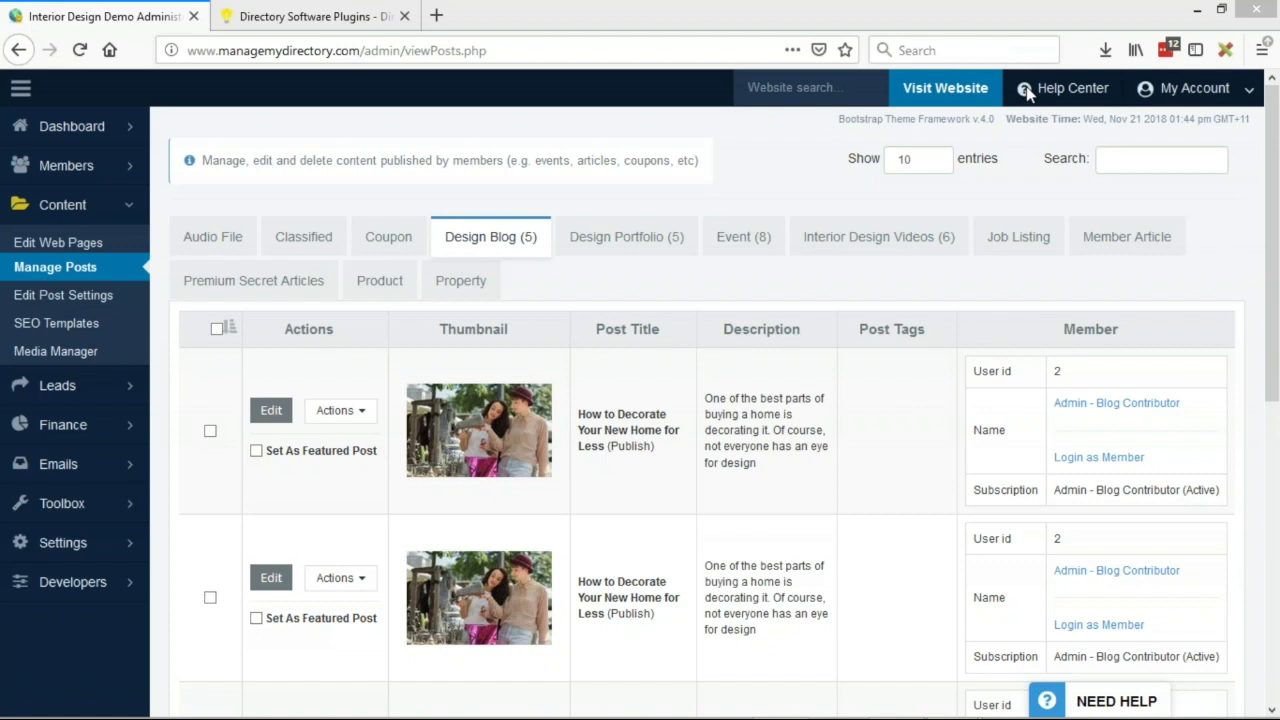
{"action": "mouse_move", "coordinate": [1279, 1]}
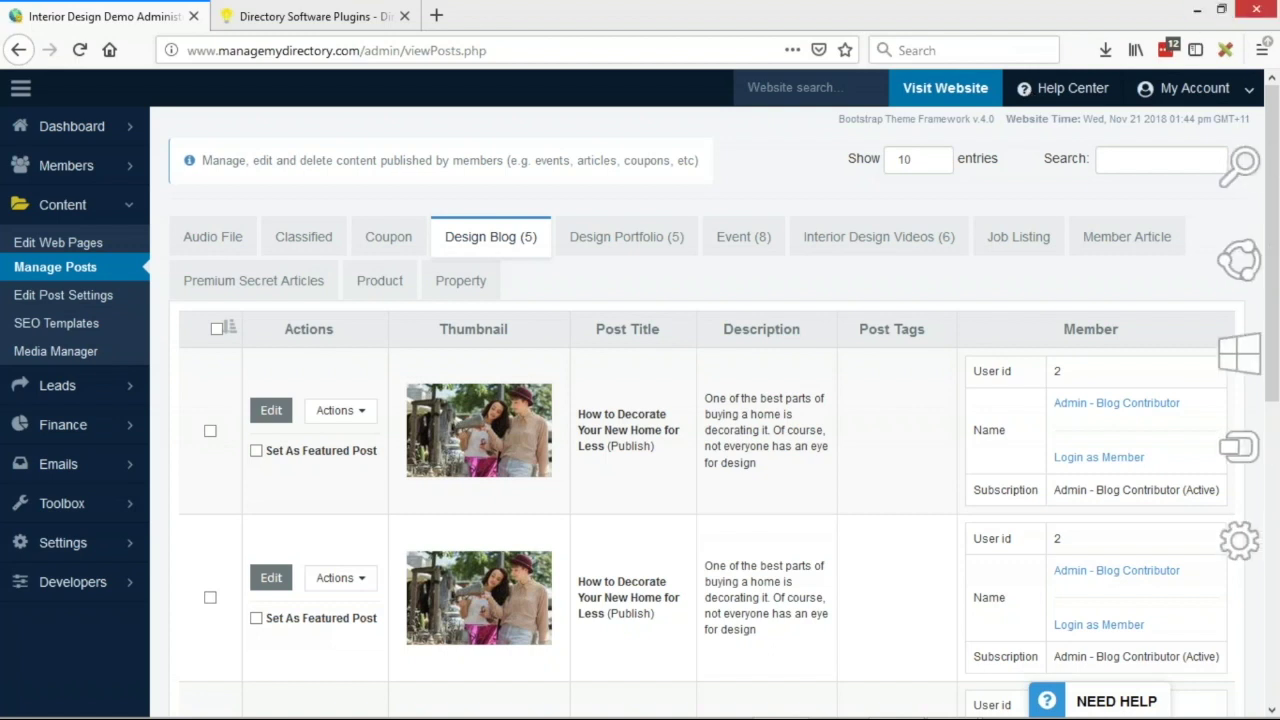